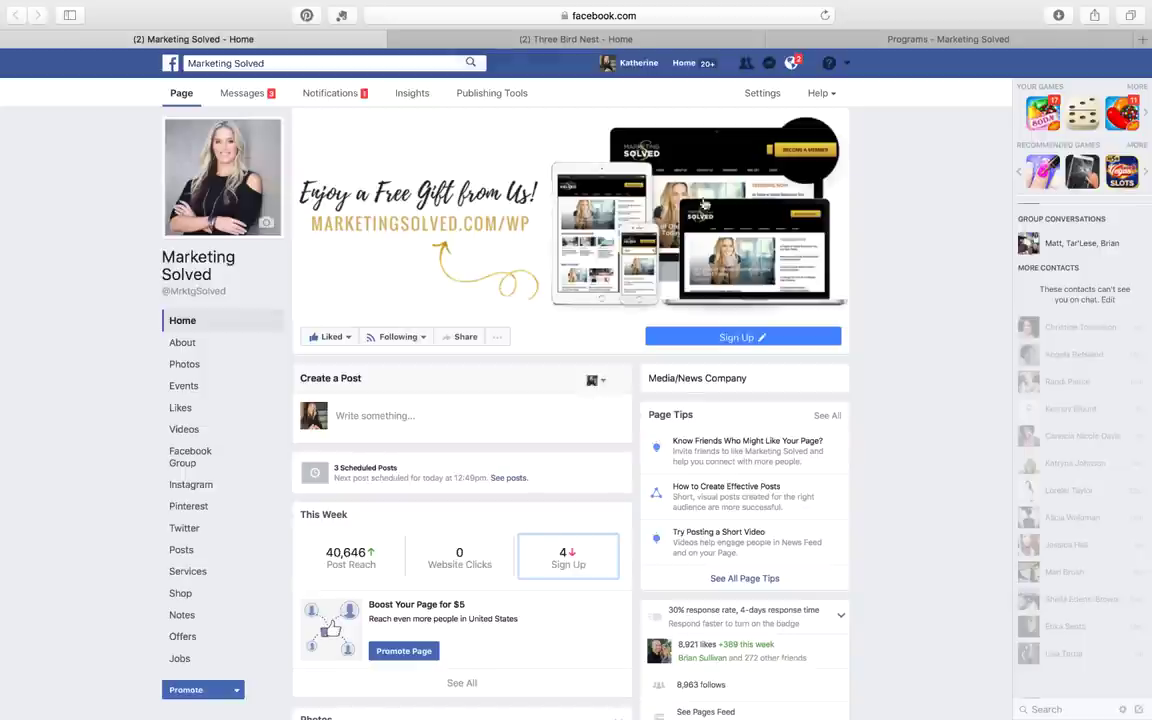
# - Examine the Three Bird Nest Facebook page, including its featured items, Shop section and recent posts
pyautogui.click(617, 40)
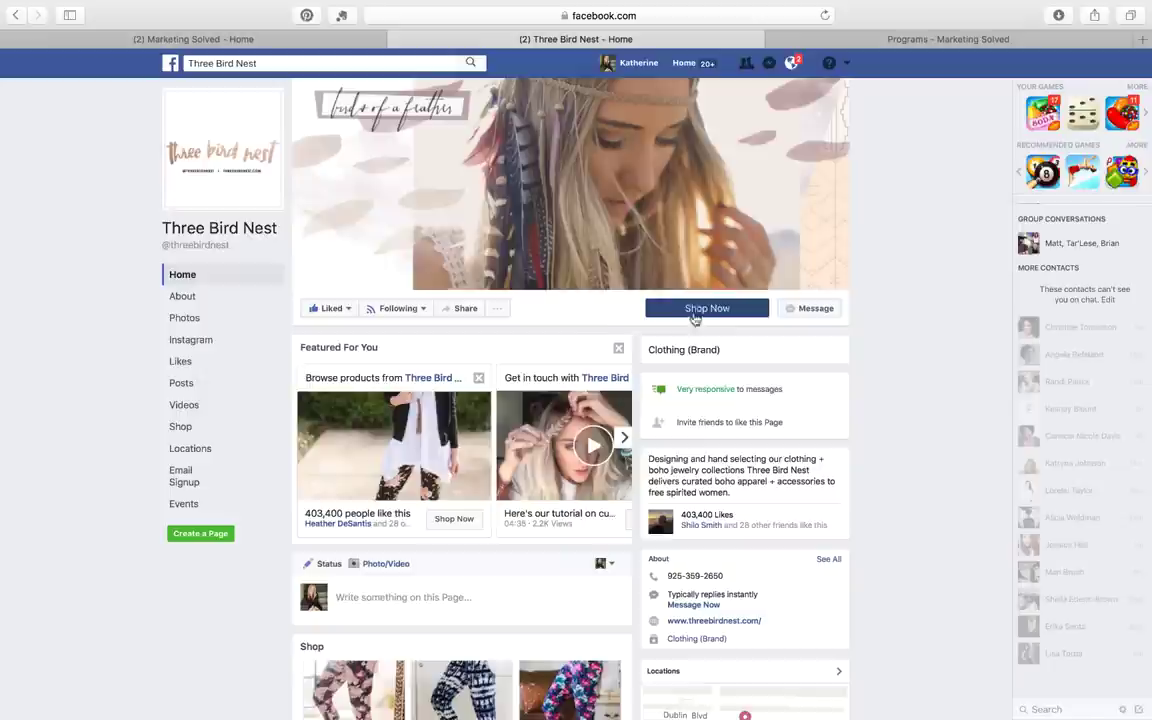
pyautogui.scroll(-3, 540, 340)
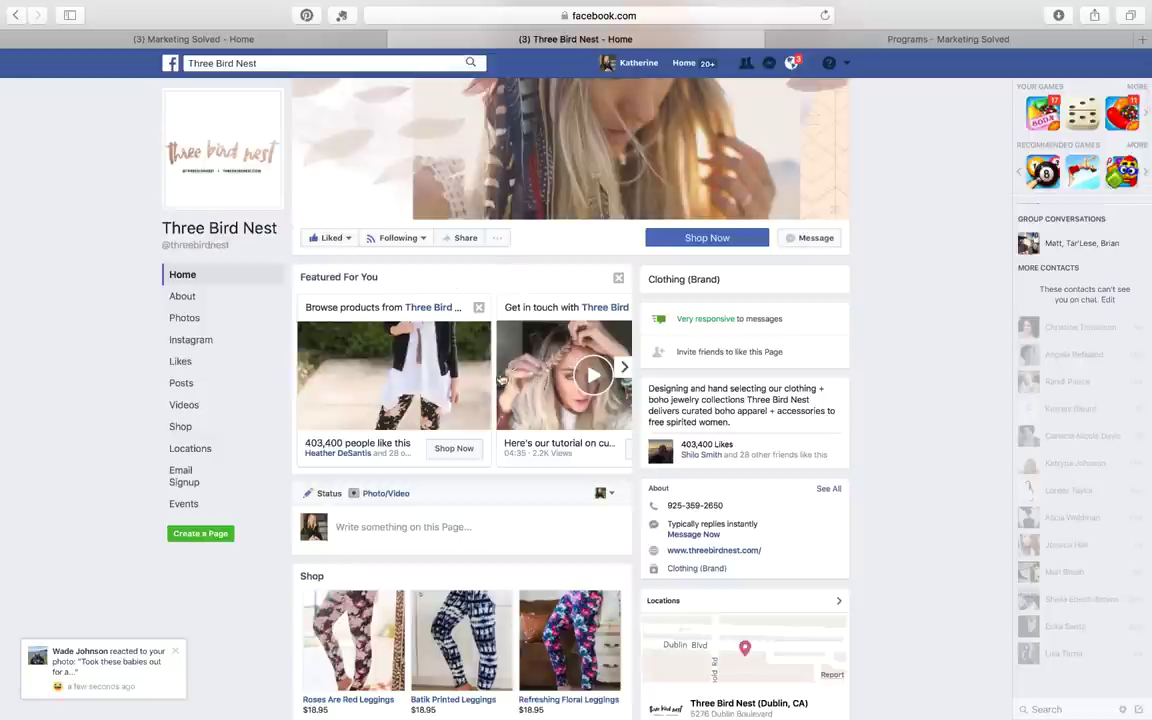
pyautogui.scroll(-3, 467, 399)
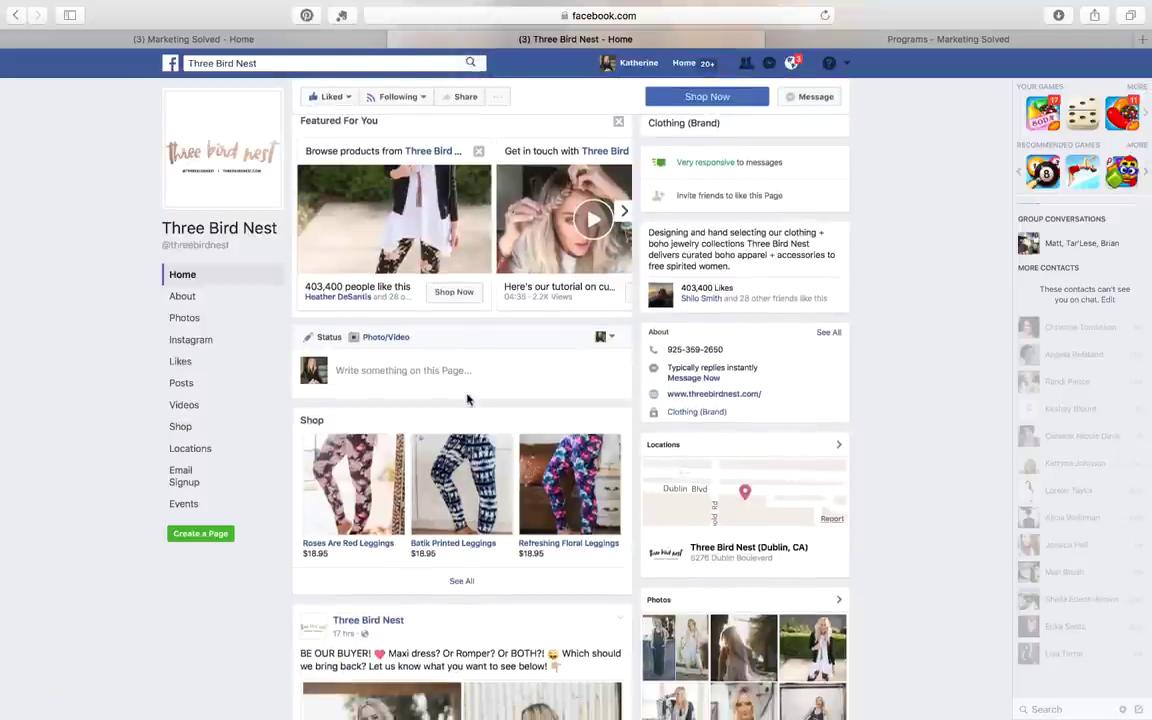
pyautogui.scroll(-3, 467, 399)
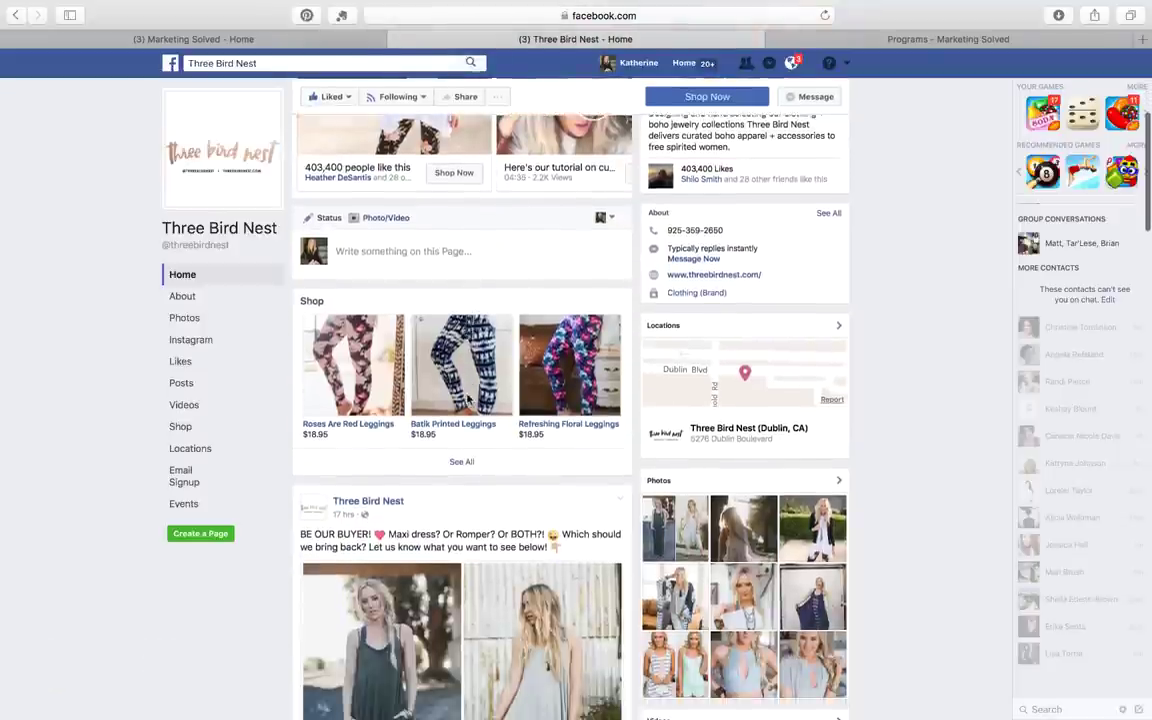
pyautogui.scroll(-1, 469, 400)
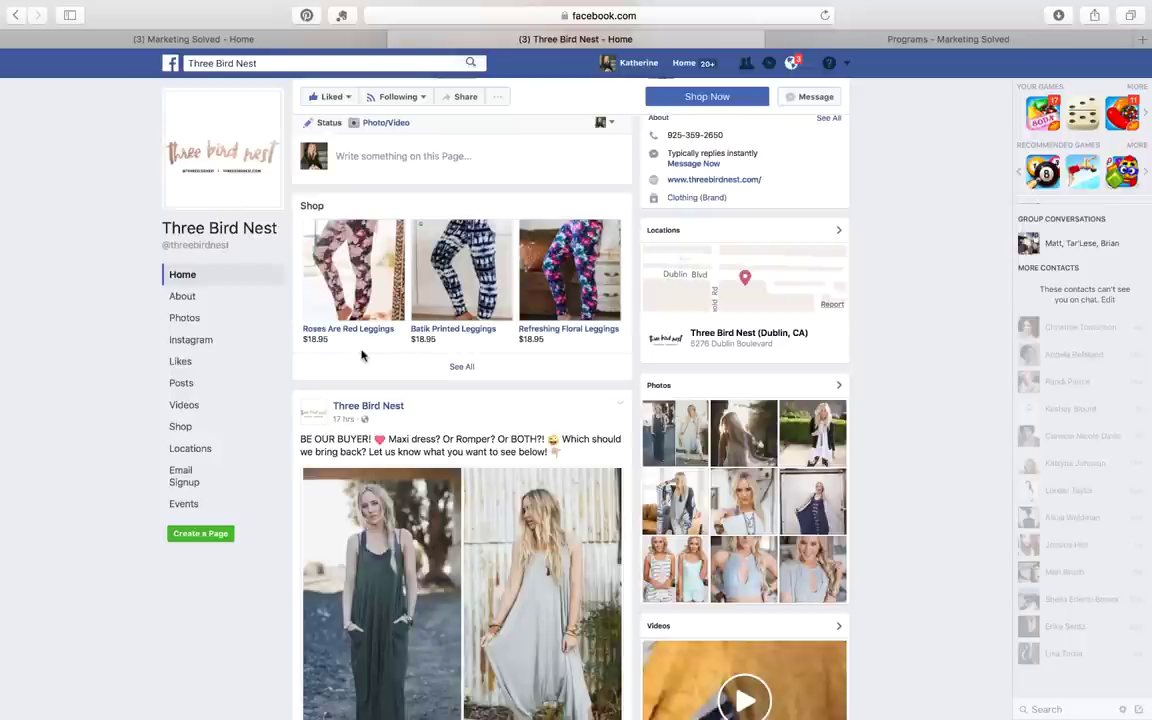
pyautogui.scroll(-3, 363, 356)
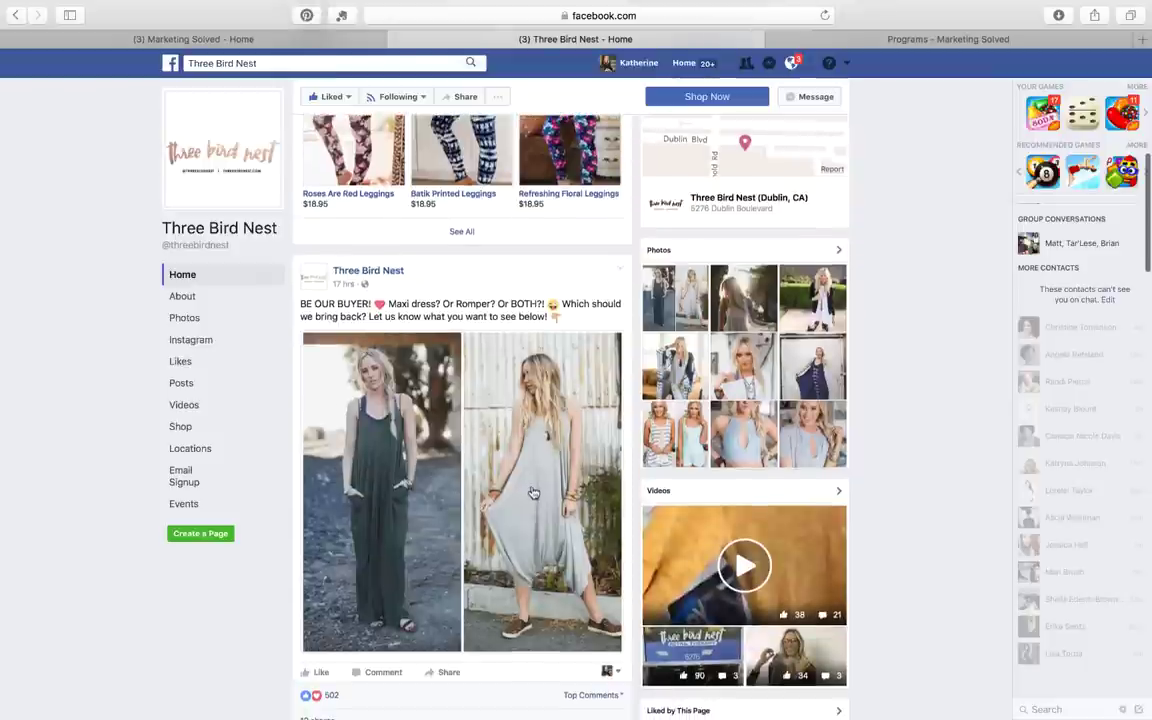
pyautogui.scroll(-4, 480, 445)
pyautogui.scroll(6, 532, 489)
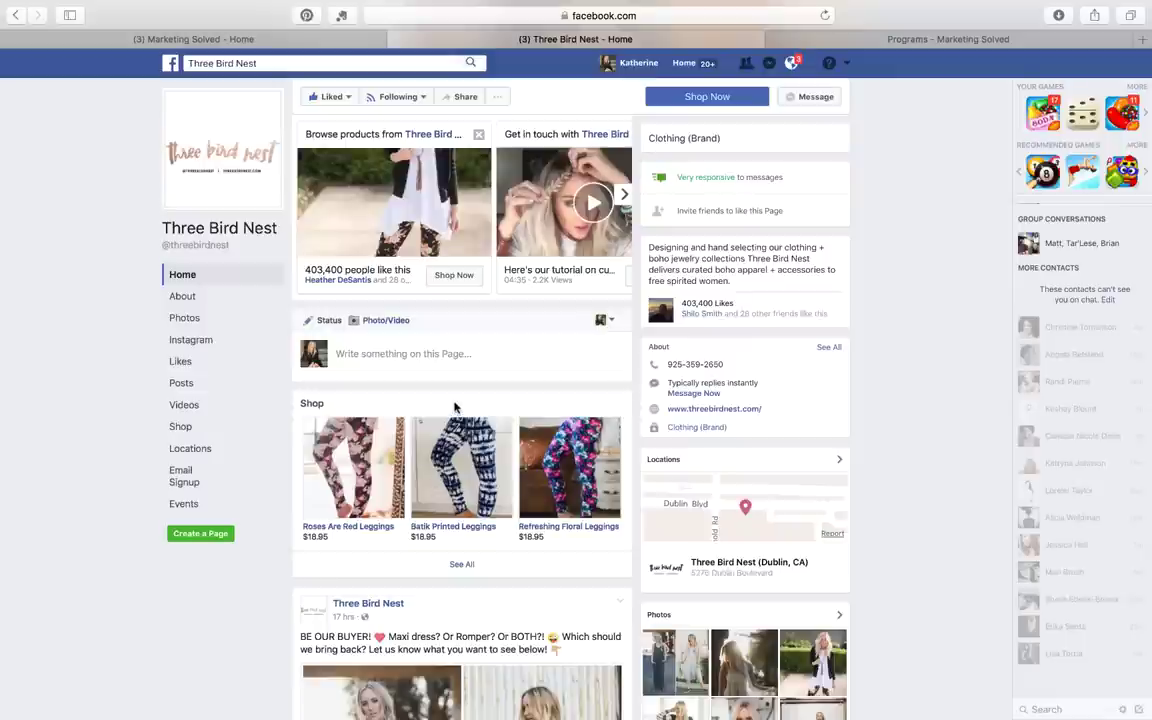
# - Open the Roses Are Red Leggings from the Shop section and look through the product's photos
pyautogui.click(347, 497)
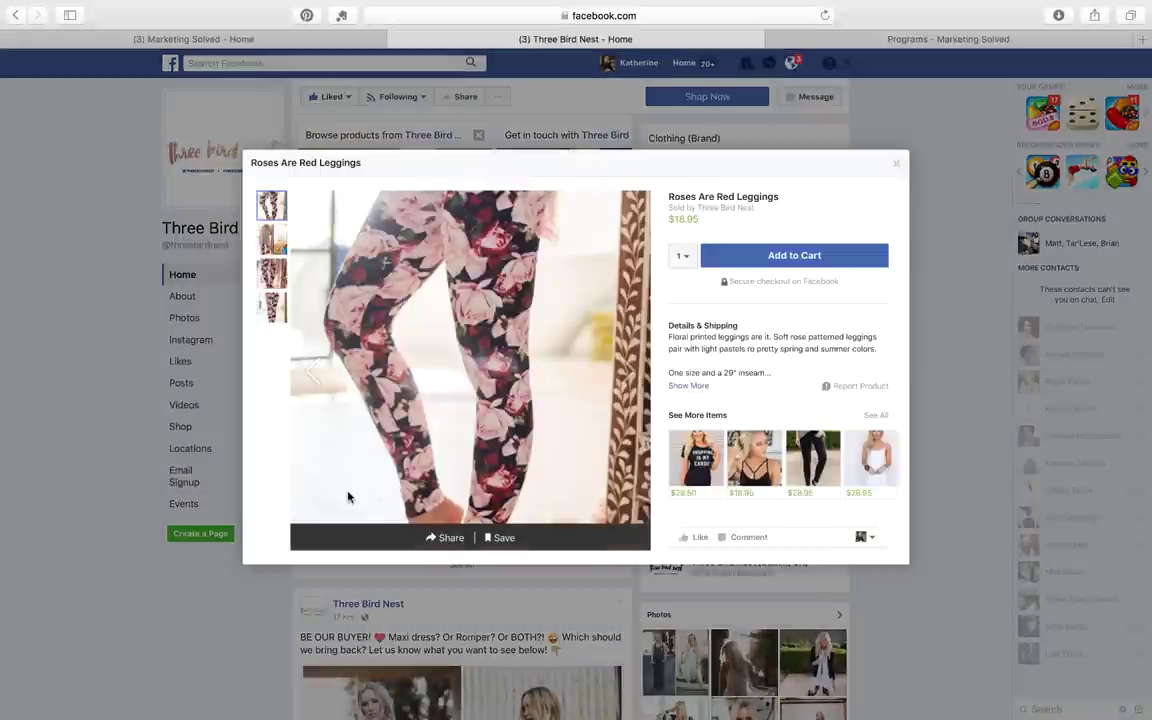
pyautogui.click(271, 239)
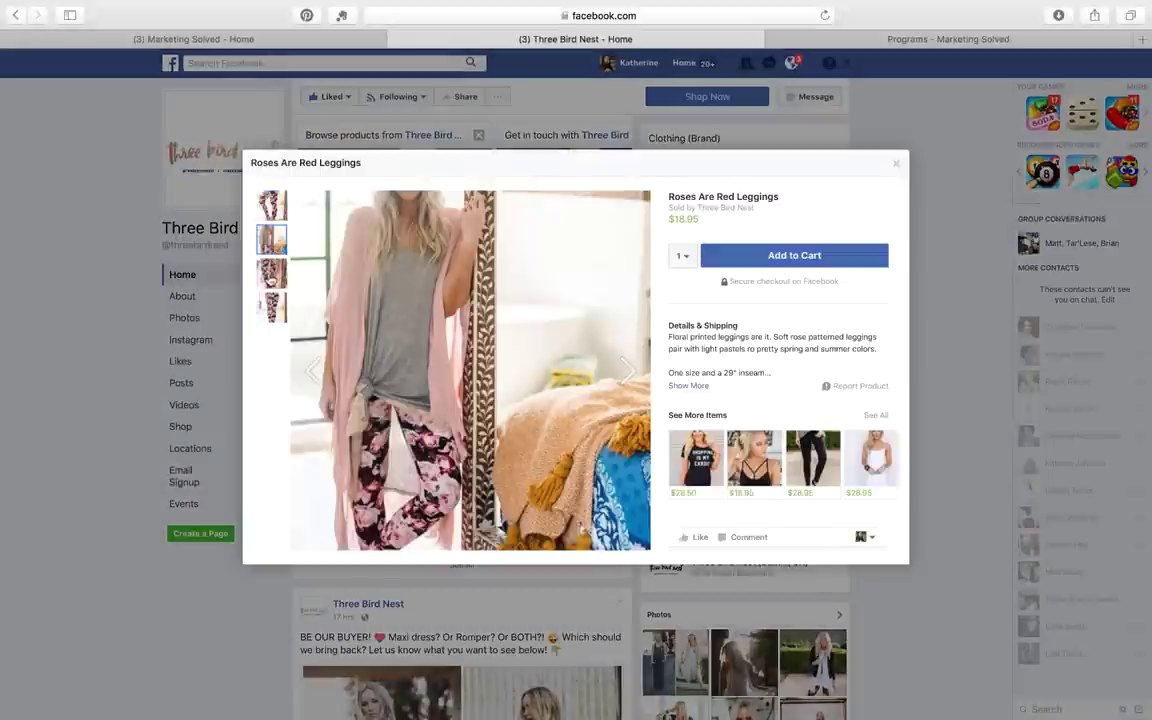
pyautogui.click(271, 273)
pyautogui.click(268, 306)
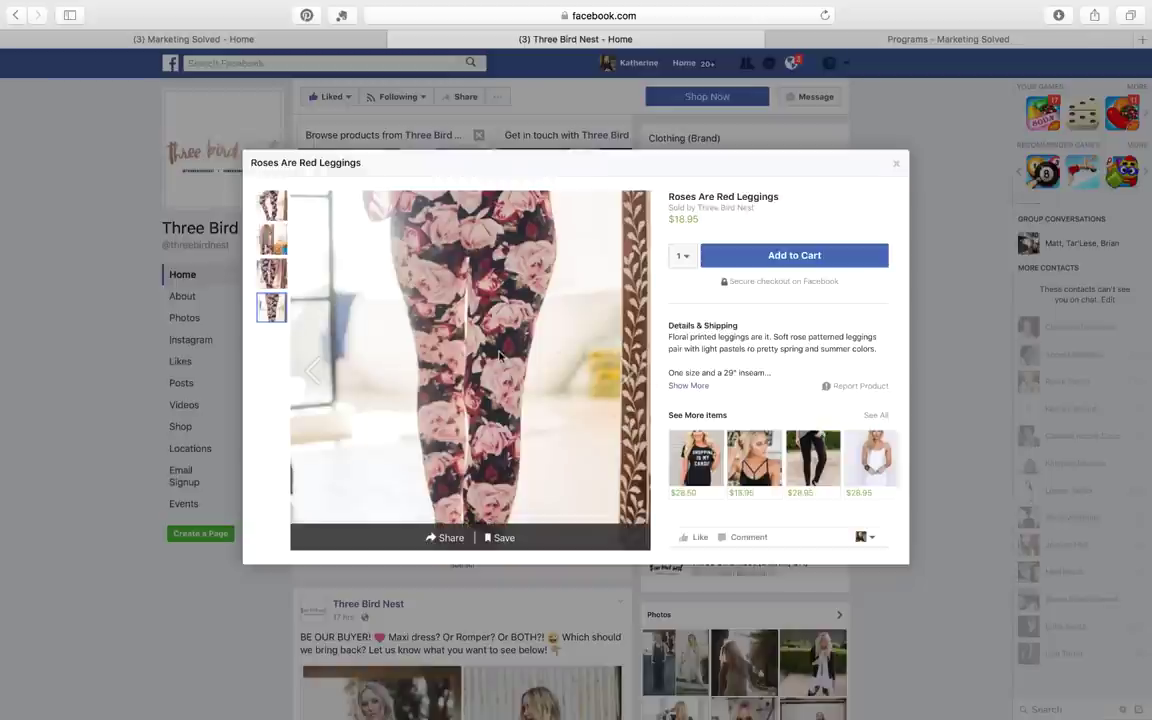
# - View the Shopping Is My Cardio Graphic Tee photos and the Distressed Denim Jeggings, closing all product views when done
pyautogui.click(711, 464)
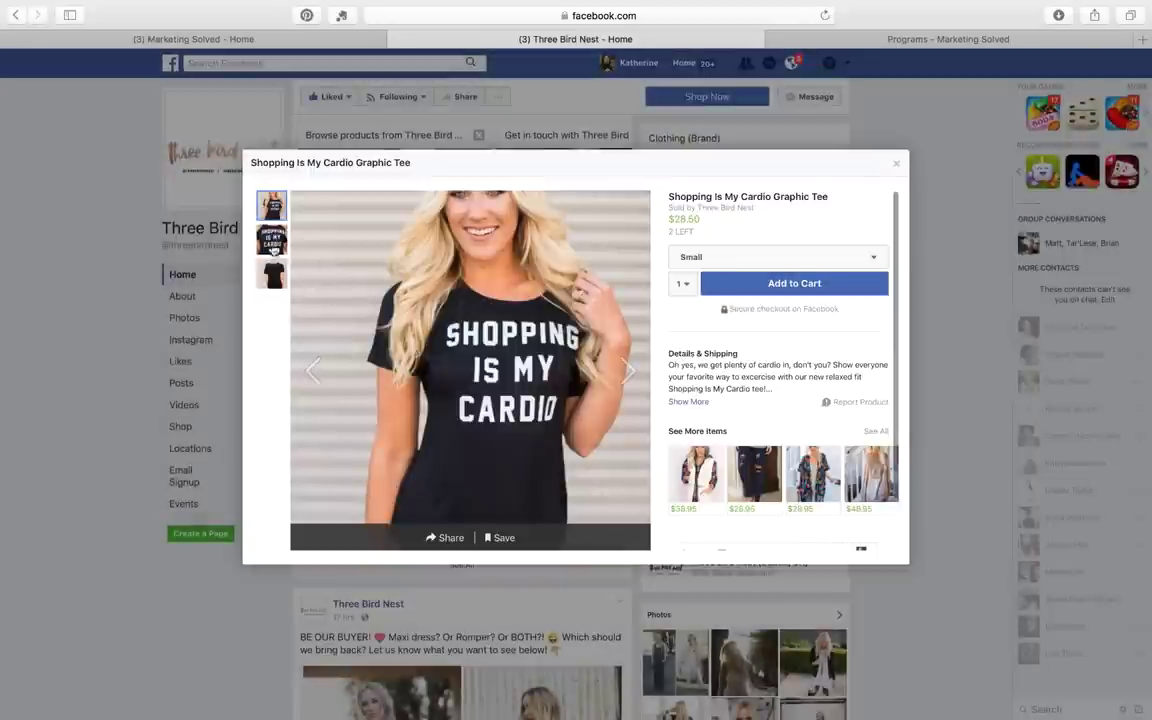
pyautogui.click(272, 245)
pyautogui.click(271, 273)
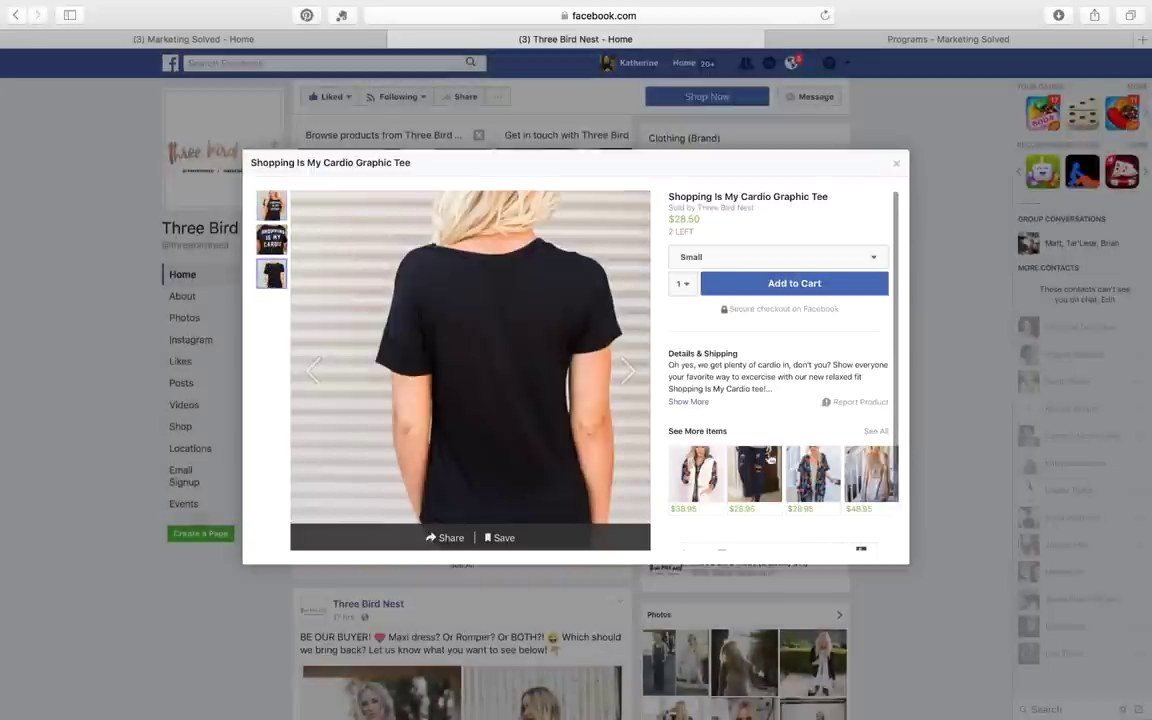
pyautogui.click(770, 458)
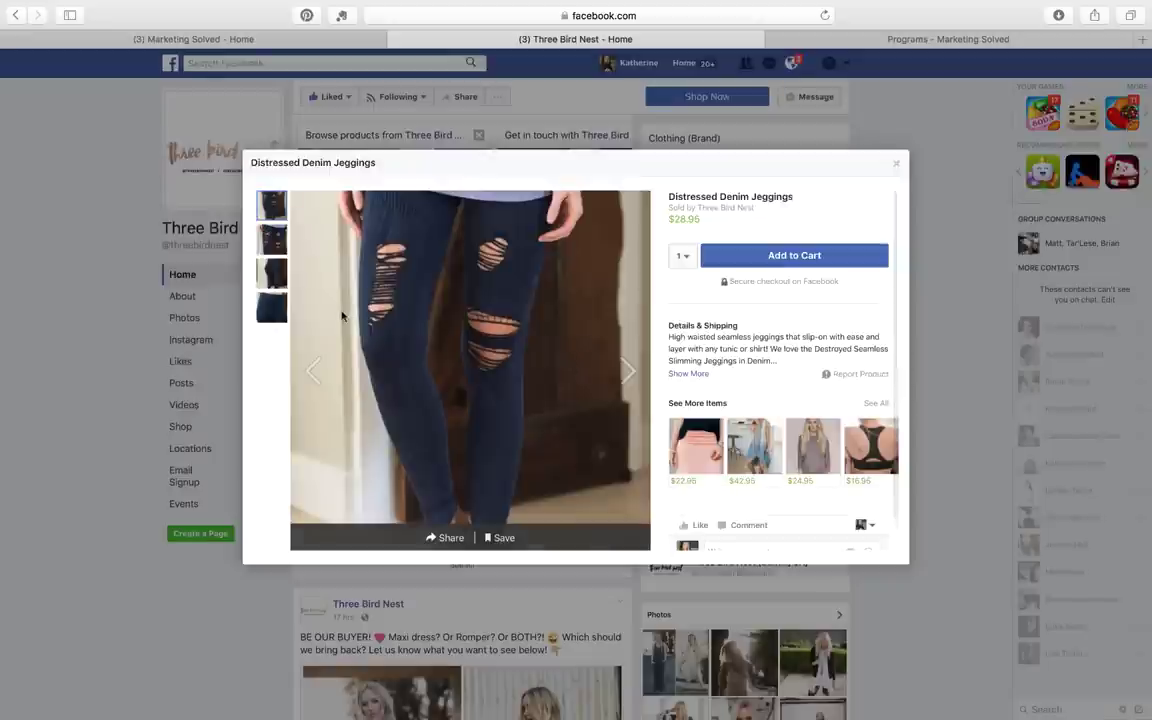
pyautogui.click(897, 164)
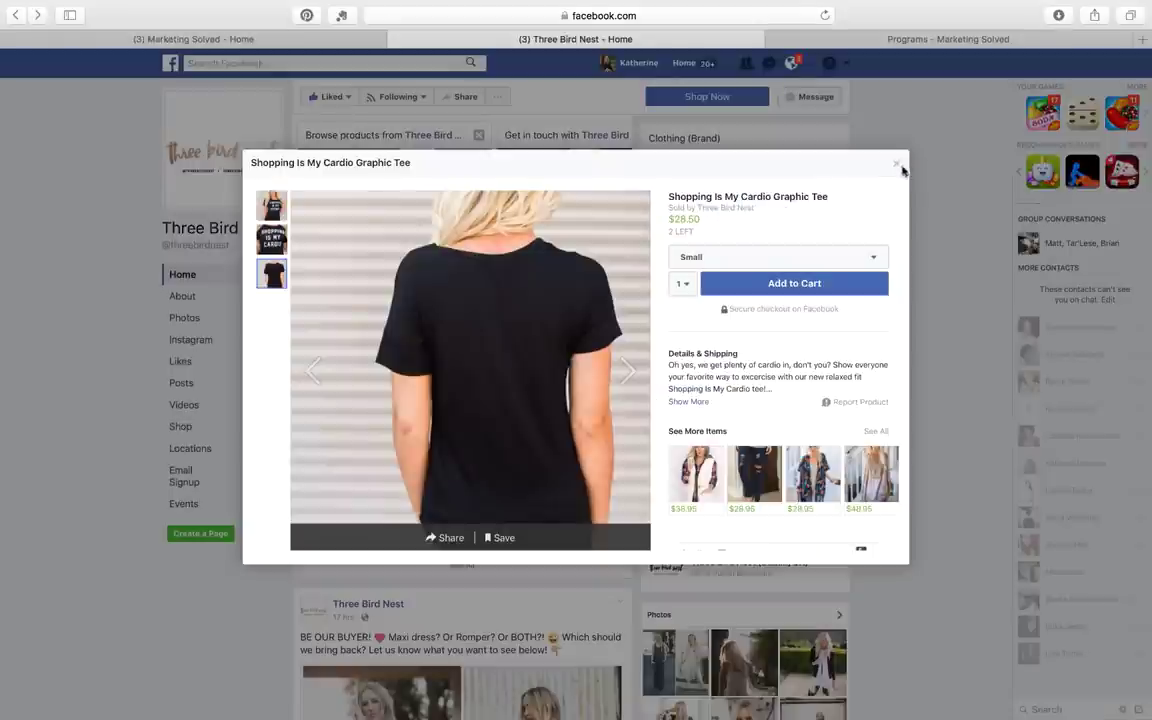
pyautogui.click(898, 166)
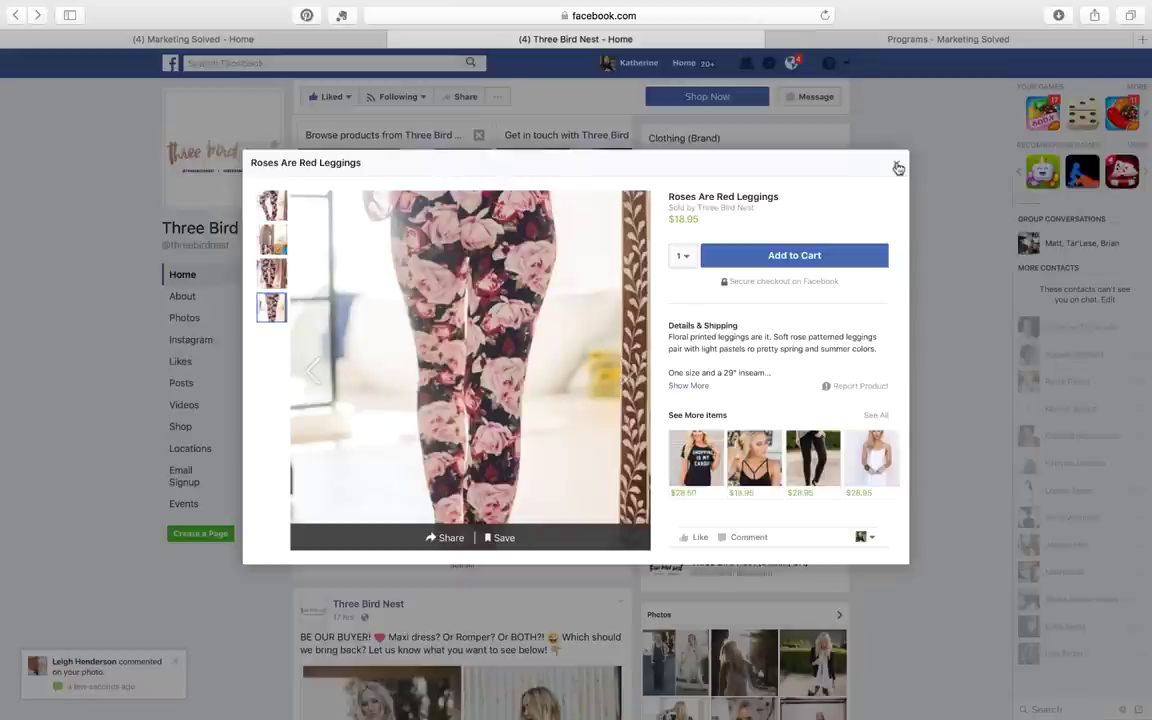
pyautogui.click(898, 166)
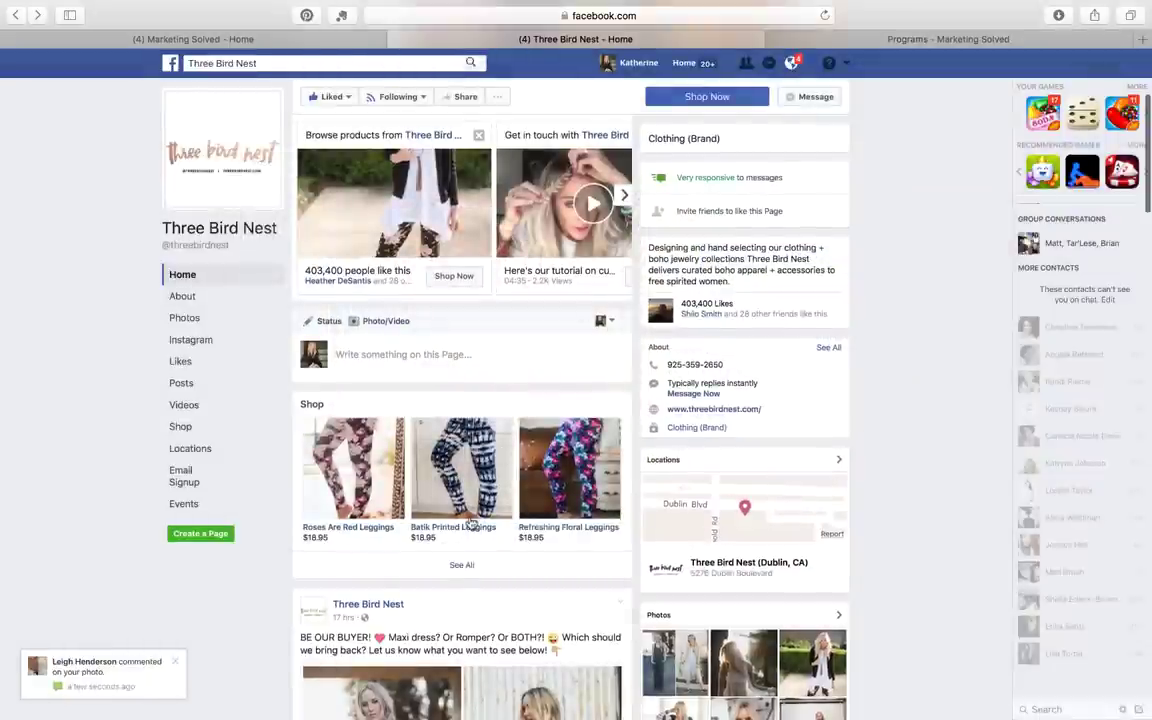
# - Open the full Three Bird Nest shop and browse its product collections from Boho Tops + Tunics to Intimates
pyautogui.scroll(-2, 470, 520)
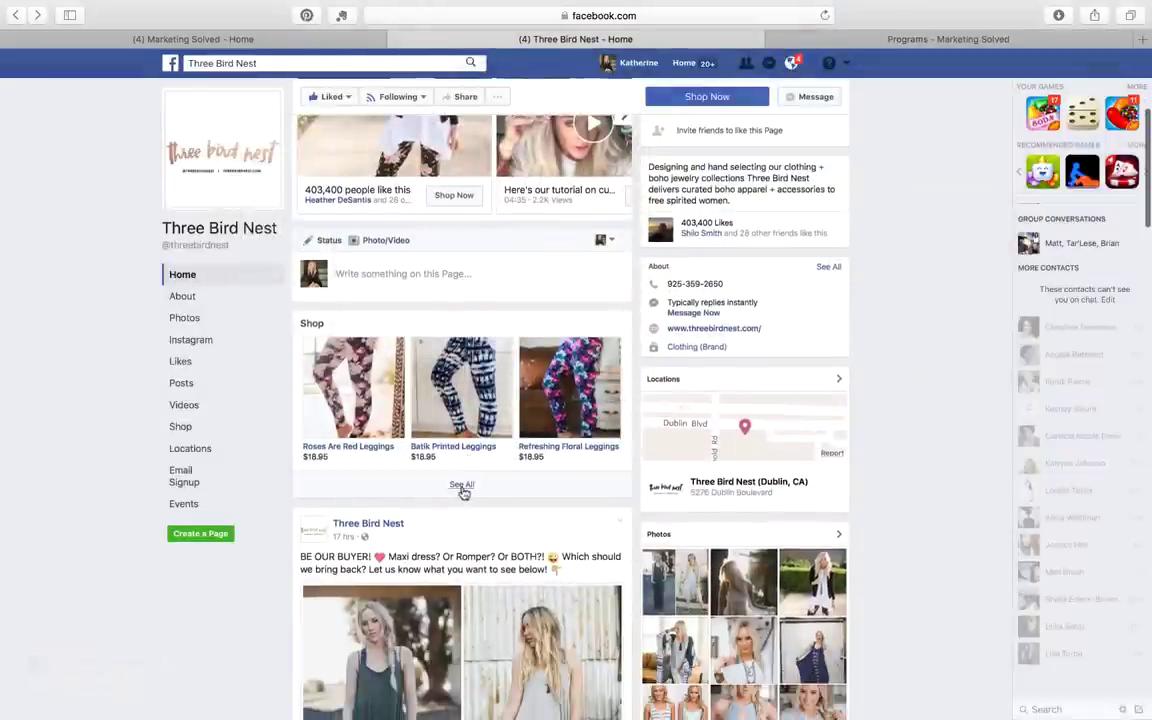
pyautogui.click(461, 487)
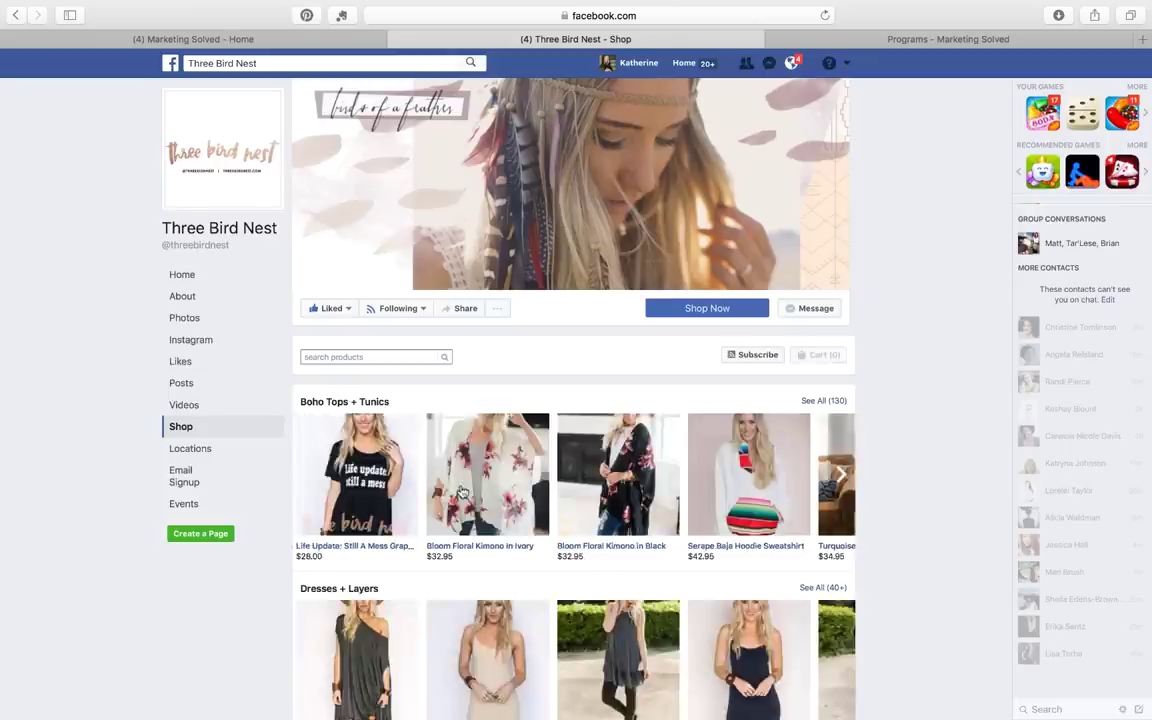
pyautogui.scroll(-2, 551, 370)
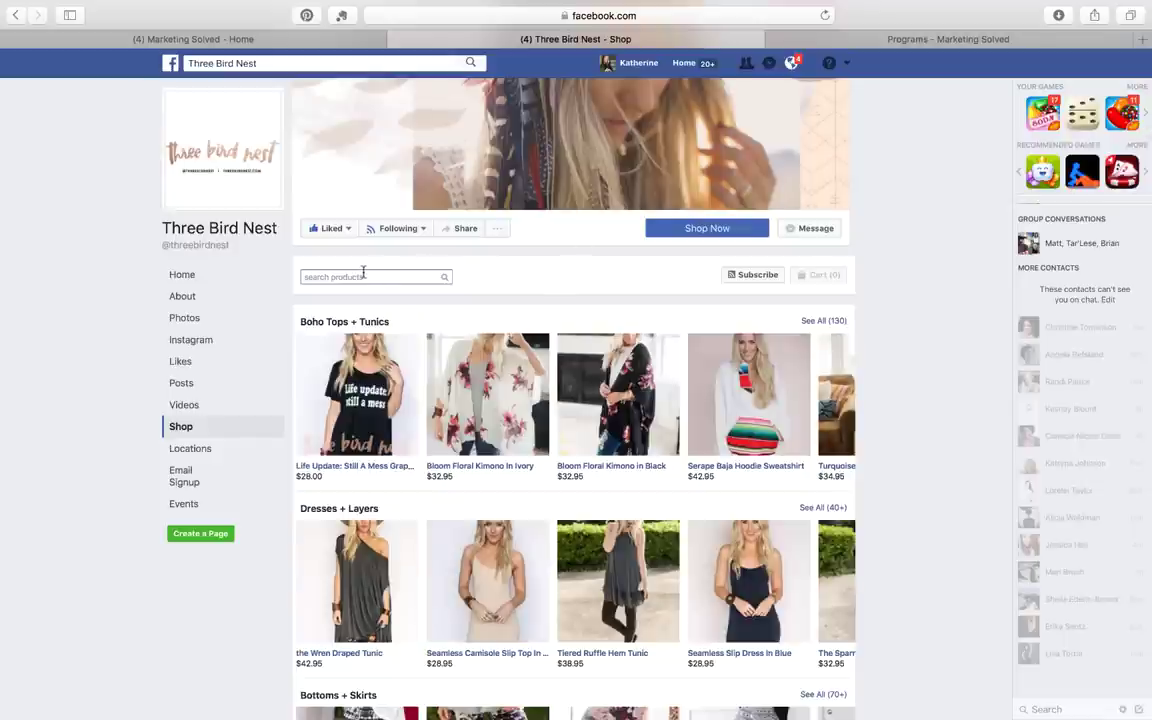
pyautogui.scroll(-2, 553, 303)
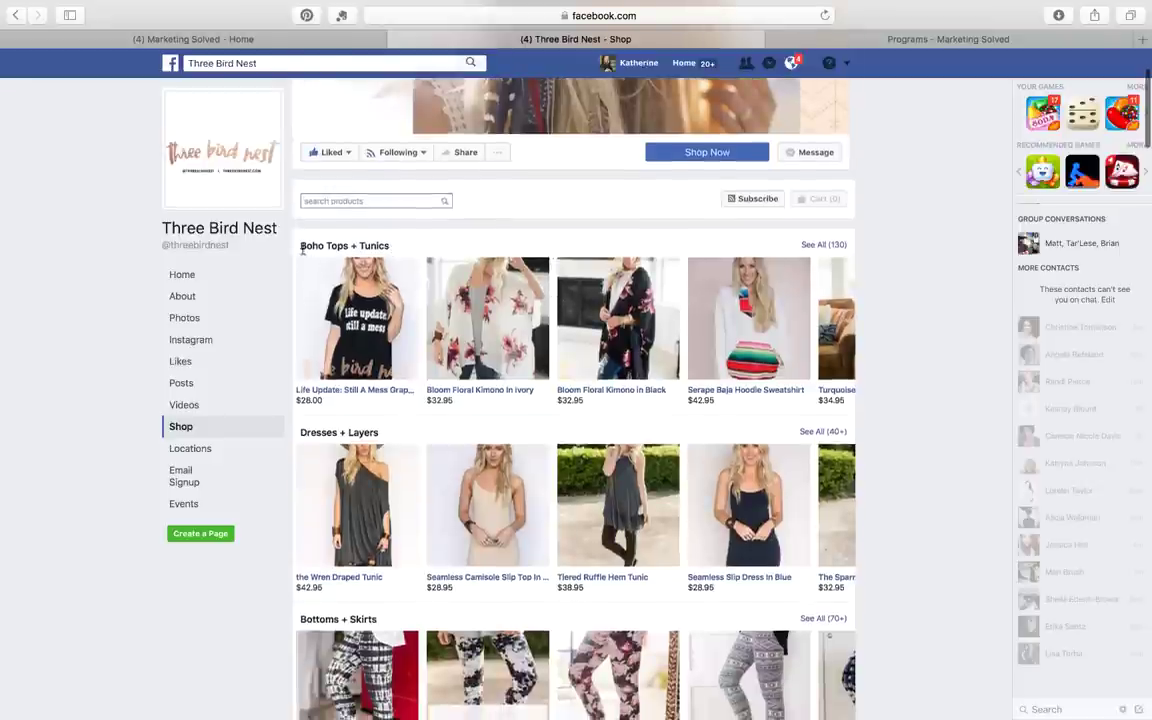
pyautogui.scroll(-3, 422, 252)
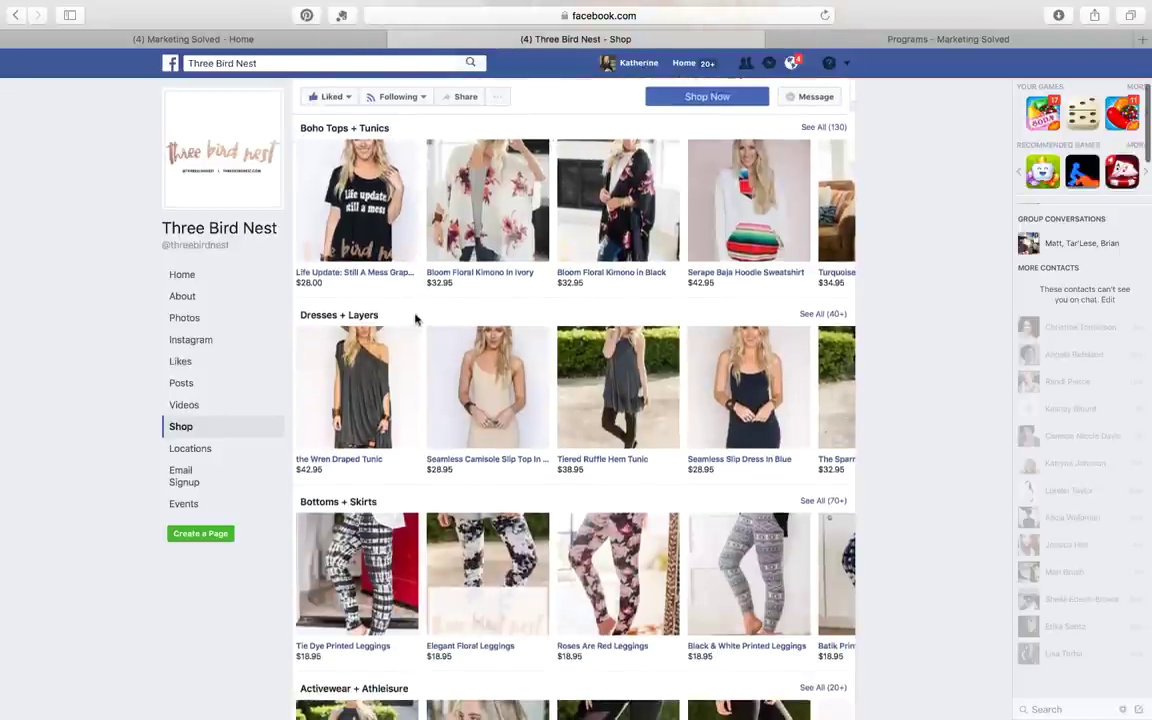
pyautogui.scroll(-6, 416, 319)
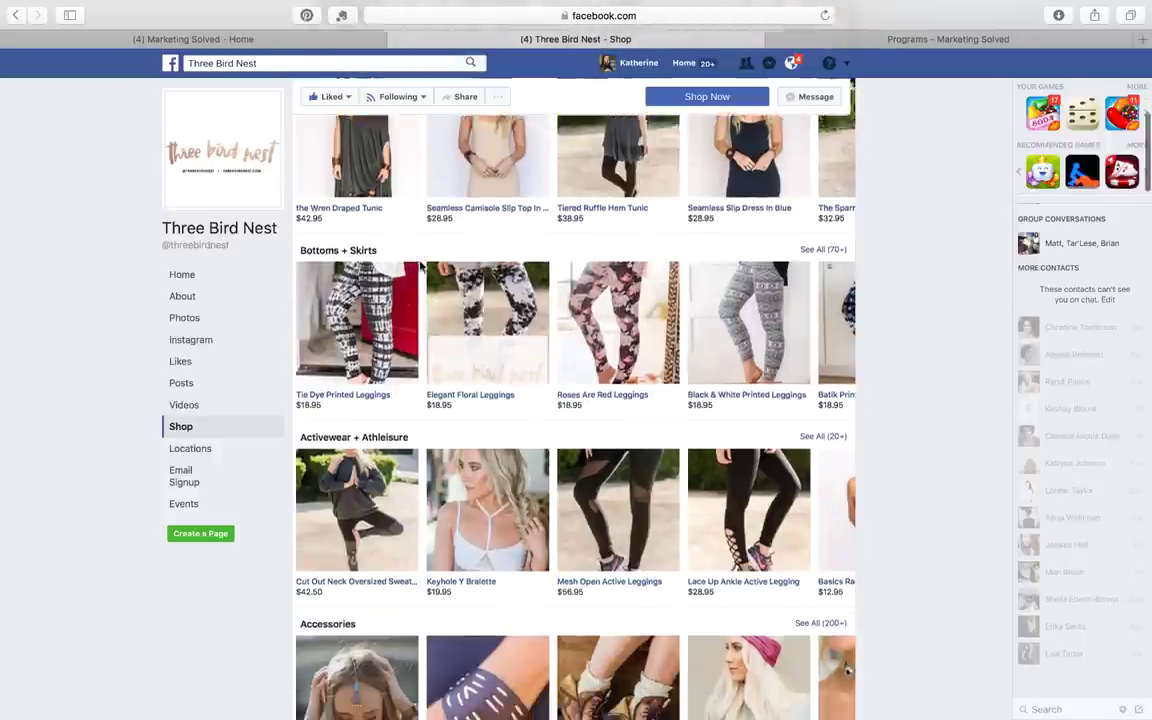
pyautogui.scroll(-10, 420, 300)
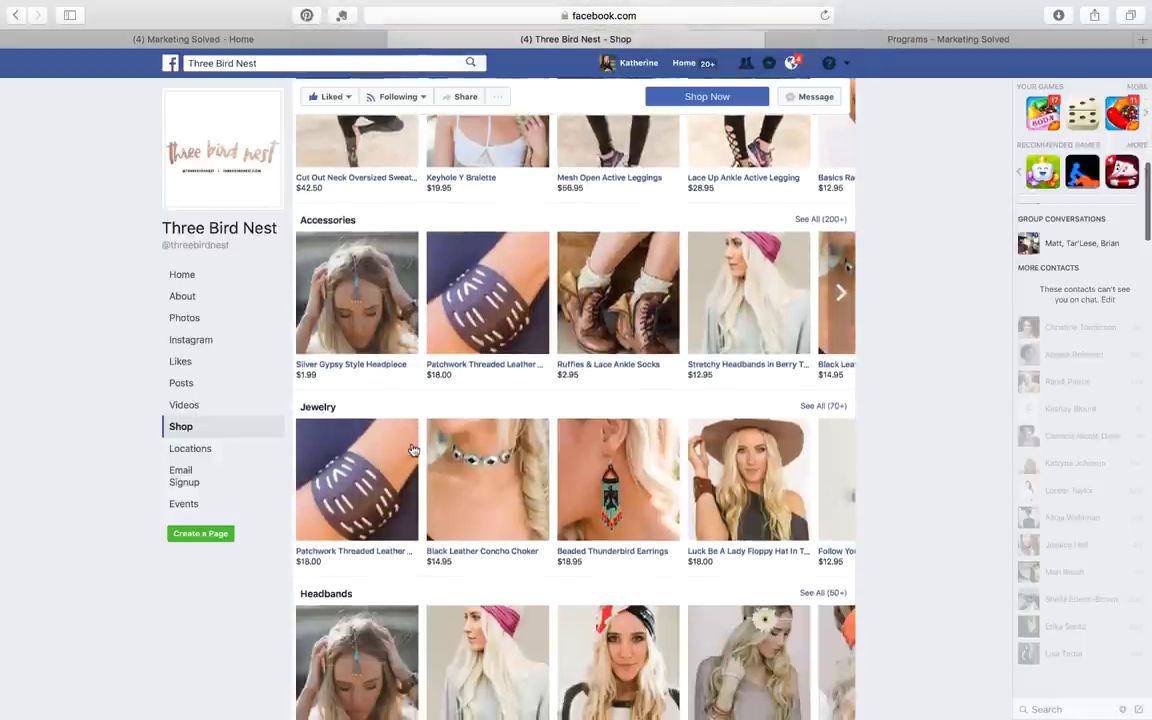
pyautogui.scroll(-14, 413, 451)
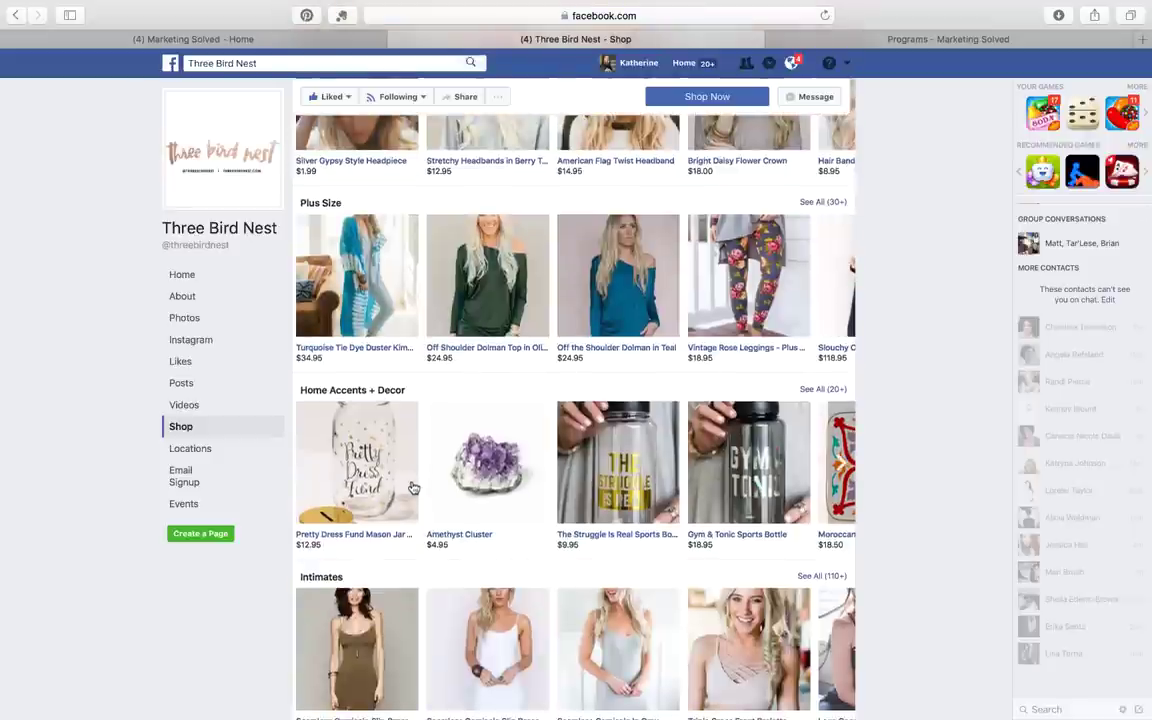
pyautogui.scroll(2, 460, 400)
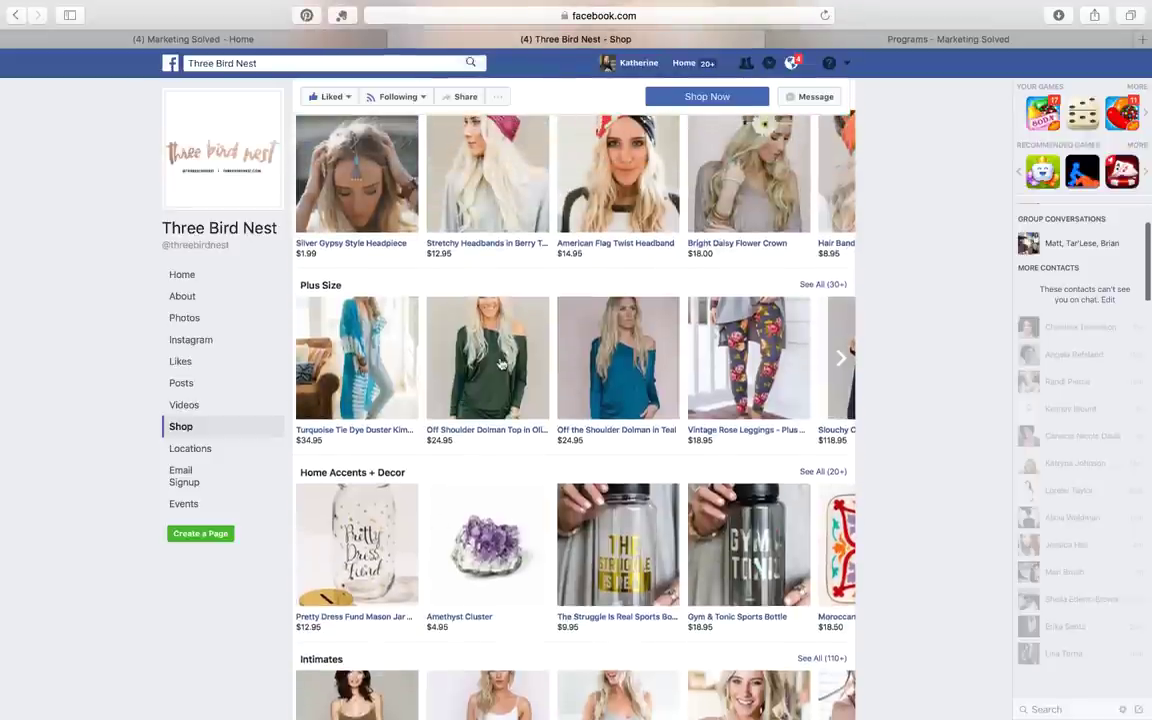
# - Add the Off Shoulder Dolman Top in Olive, size Small, to the cart, review the checkout details and close the checkout without ordering
pyautogui.click(502, 364)
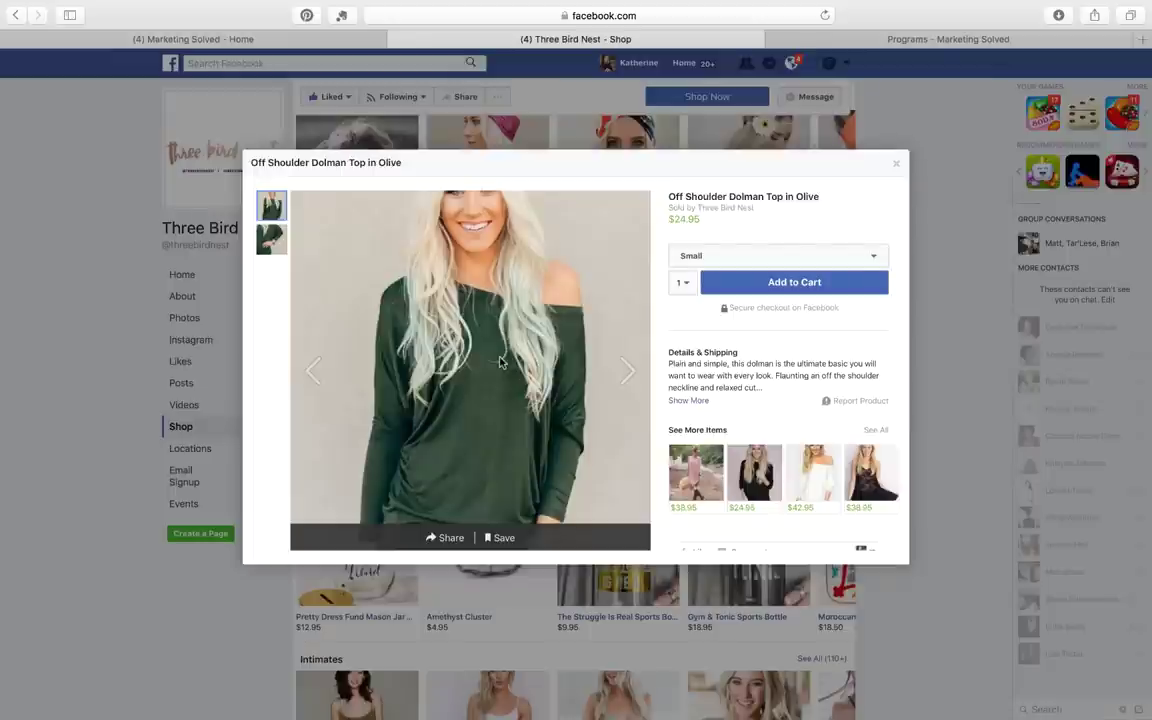
pyautogui.click(779, 289)
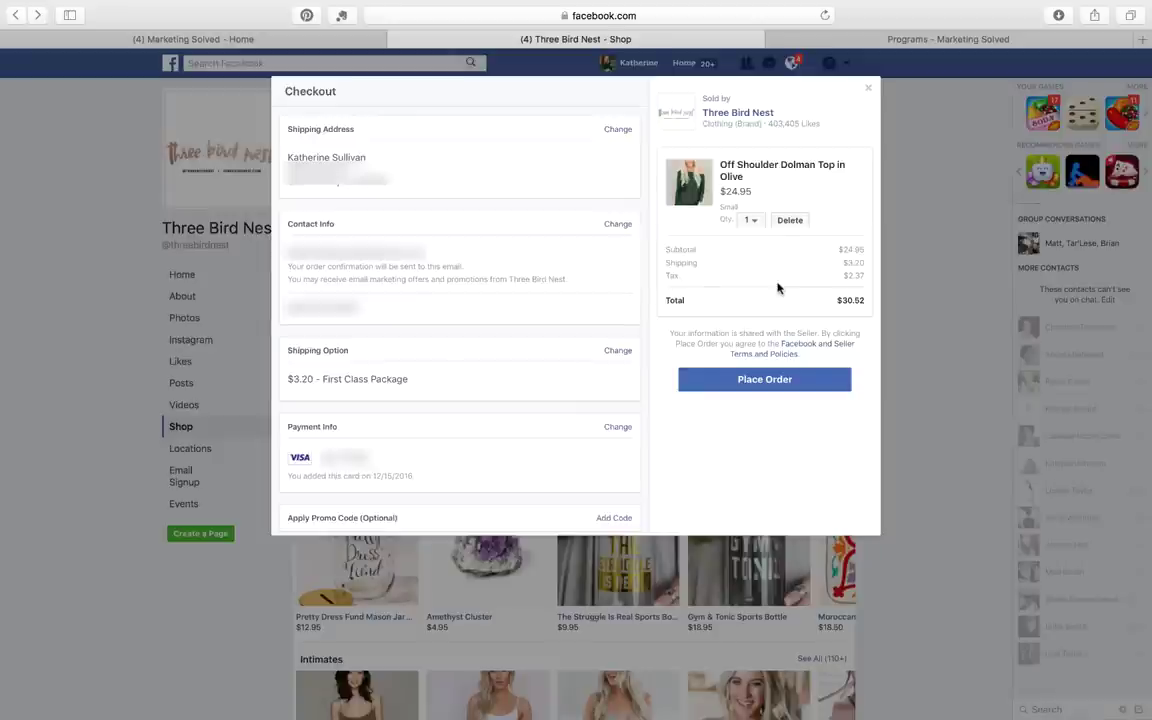
pyautogui.scroll(-1, 500, 395)
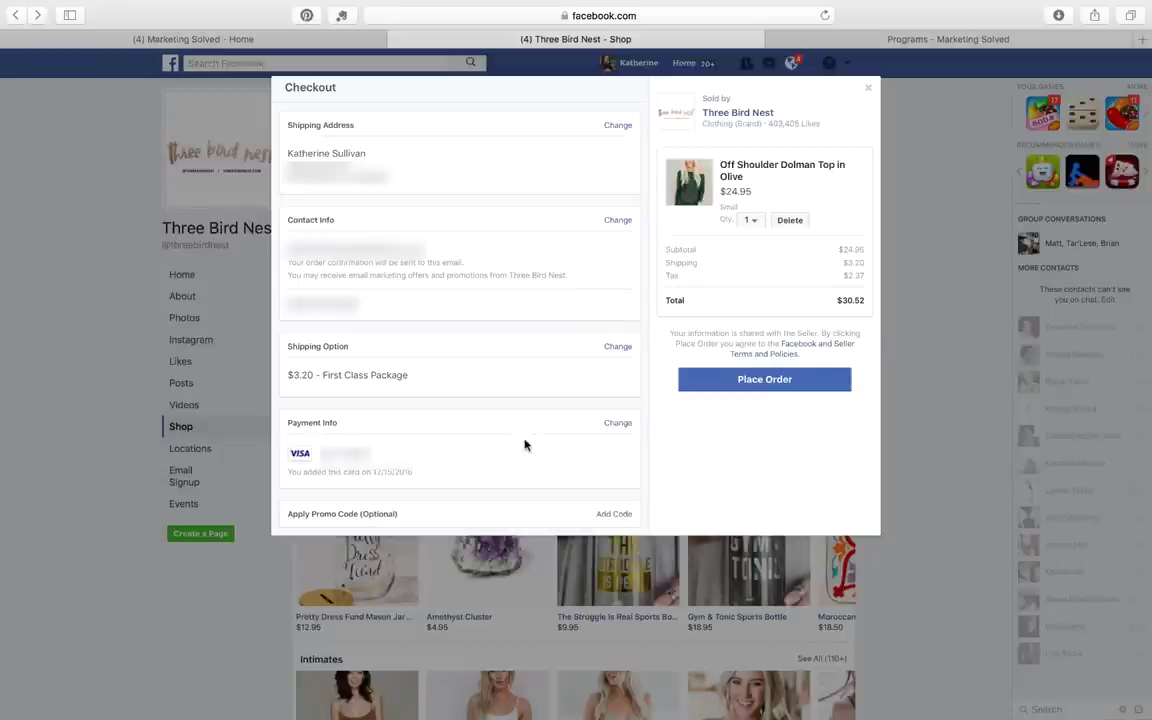
pyautogui.click(745, 384)
pyautogui.click(867, 89)
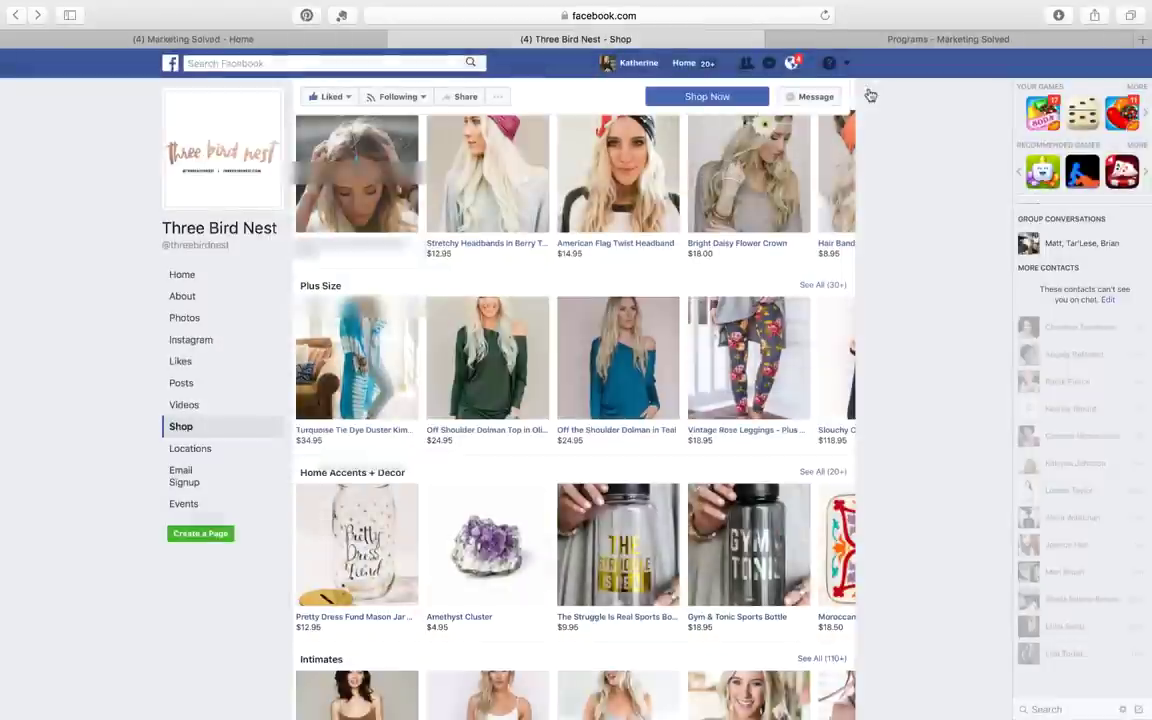
# - Close the Three Bird Nest shop and return to the Marketing Solved page
pyautogui.scroll(5, 575, 281)
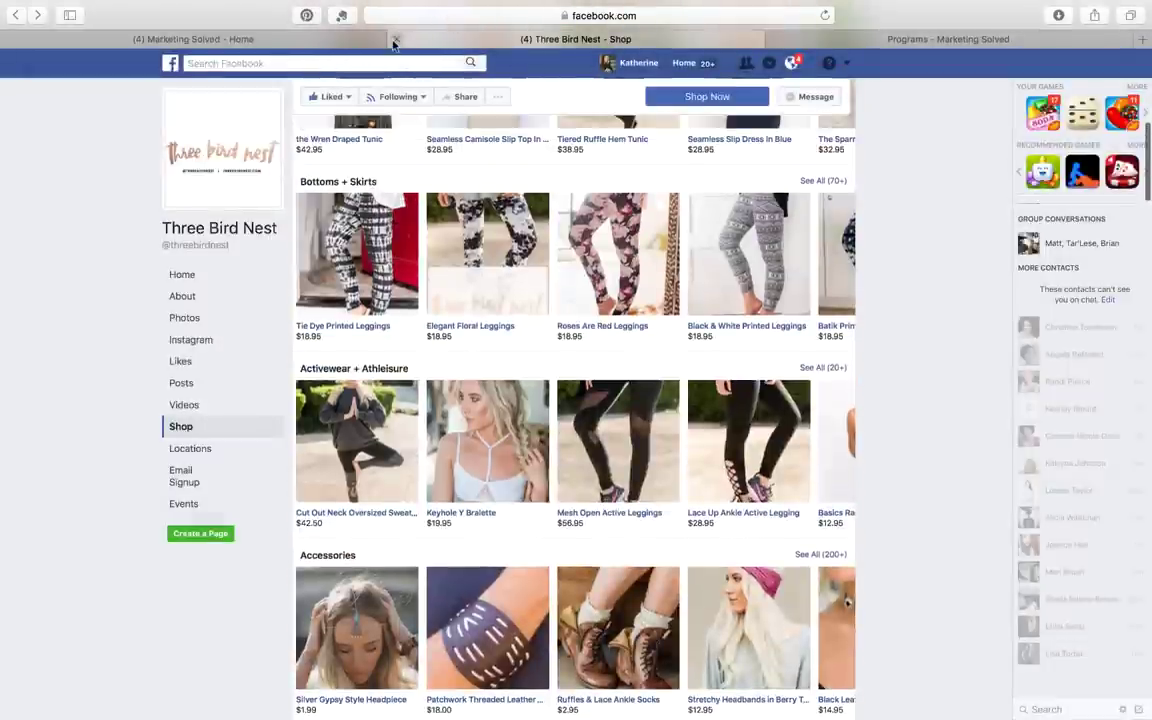
pyautogui.click(398, 40)
pyautogui.click(278, 38)
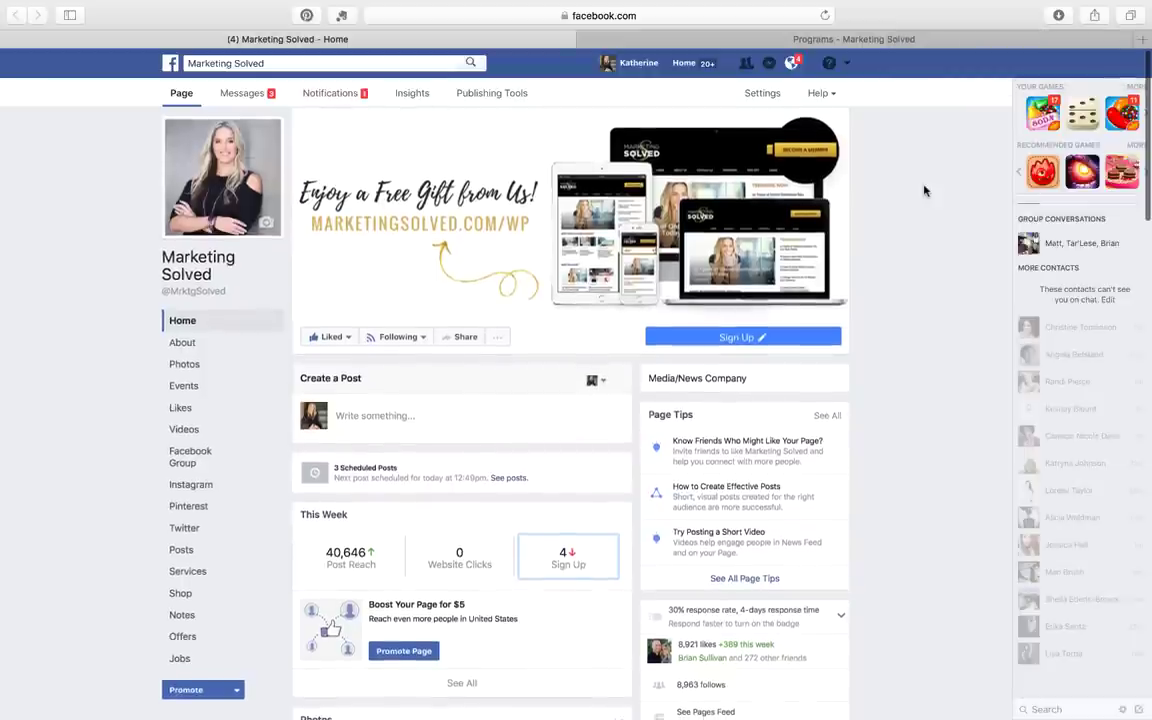
# - Open the Edit Page settings of the Marketing Solved page and review its template and tabs list
pyautogui.click(763, 93)
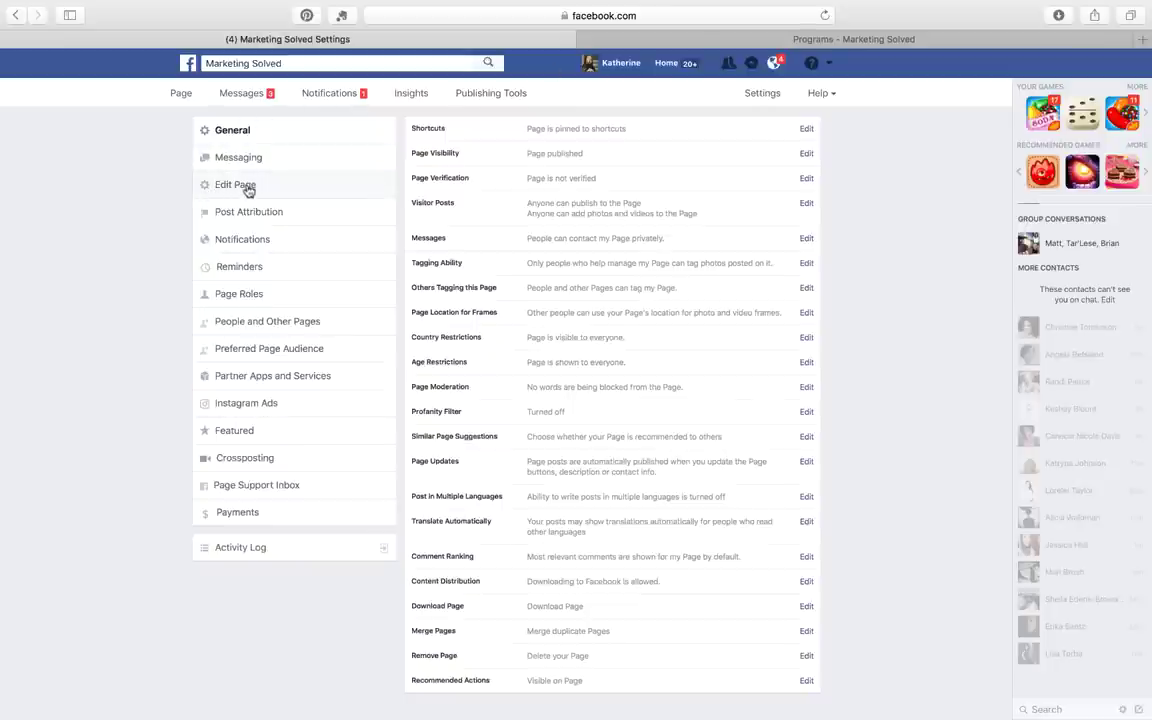
pyautogui.click(248, 190)
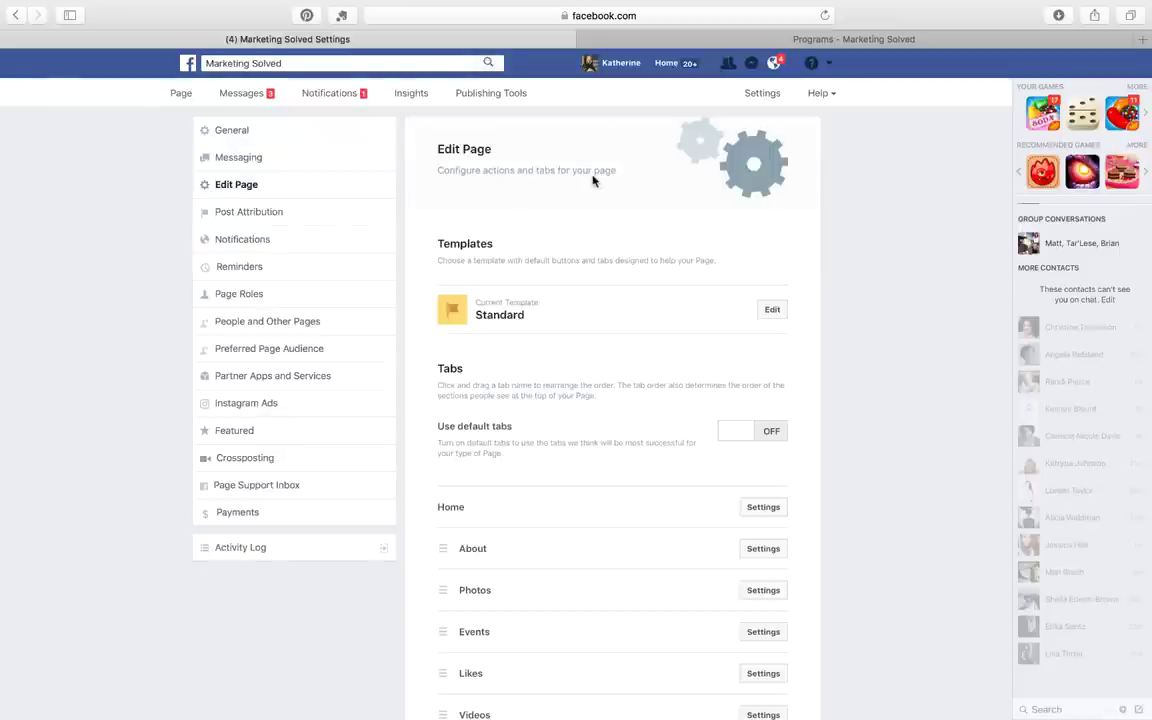
pyautogui.scroll(-3, 593, 181)
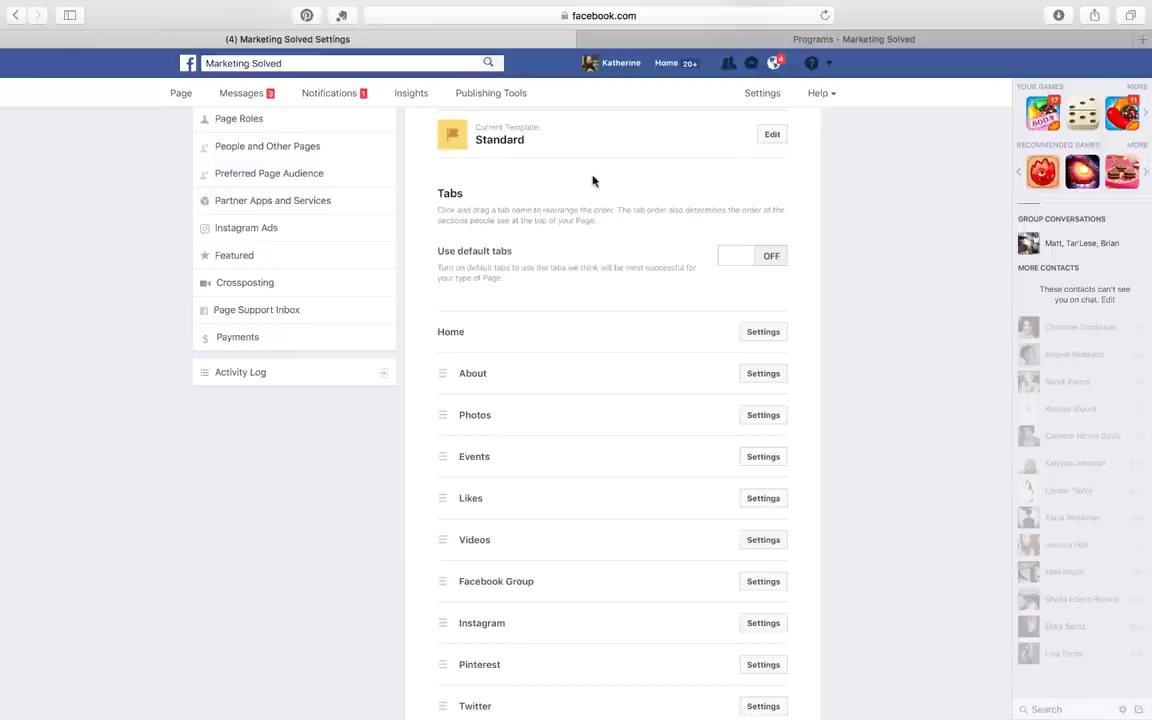
pyautogui.scroll(3, 593, 181)
pyautogui.scroll(-3, 592, 187)
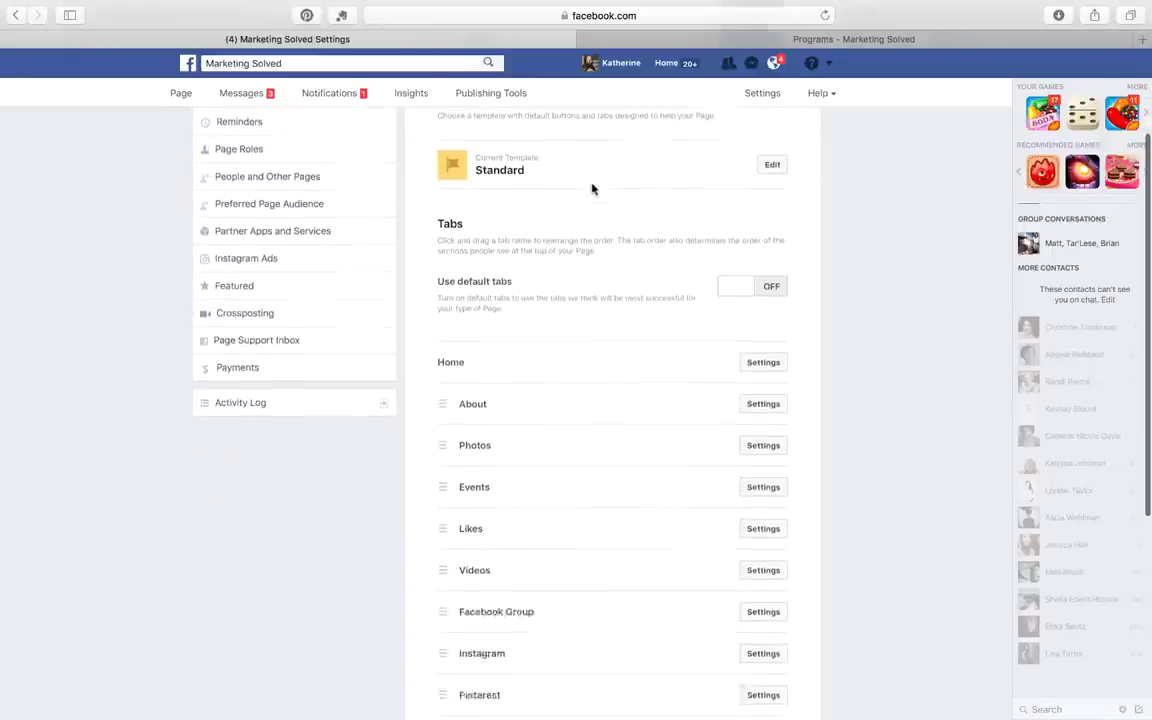
# - Find the Shop tab in the page's tabs list and save its settings with Show Shop tab on
pyautogui.scroll(-2, 592, 187)
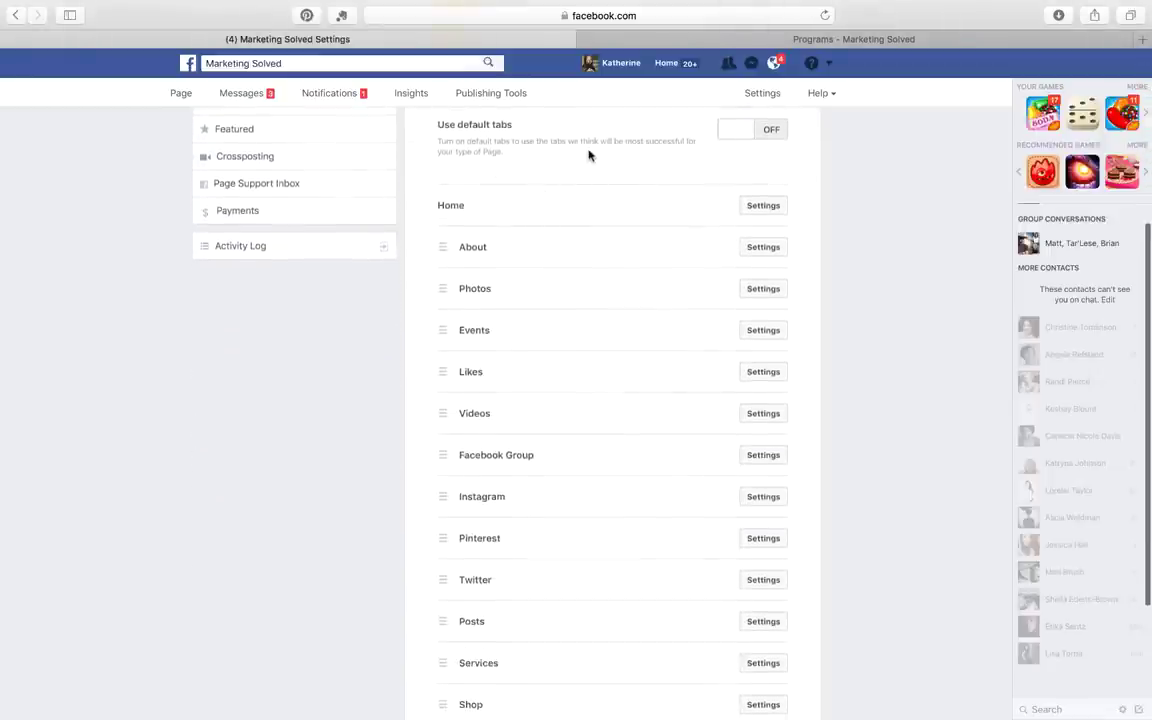
pyautogui.scroll(-3, 607, 197)
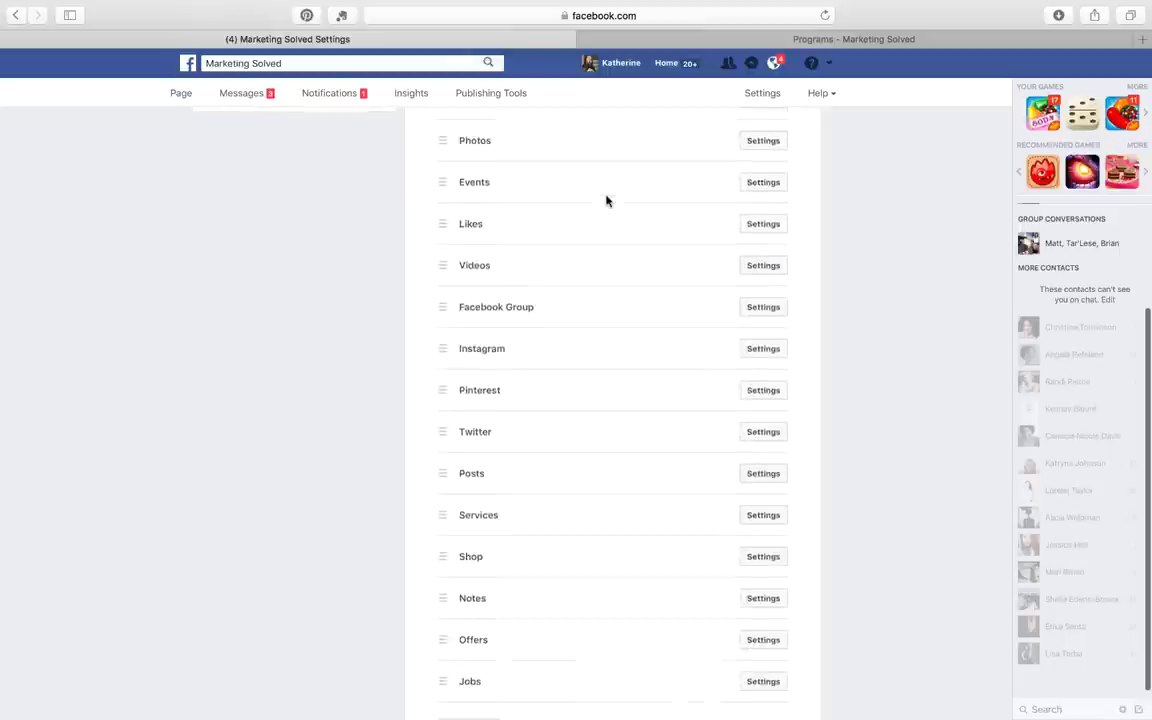
pyautogui.scroll(-1, 607, 197)
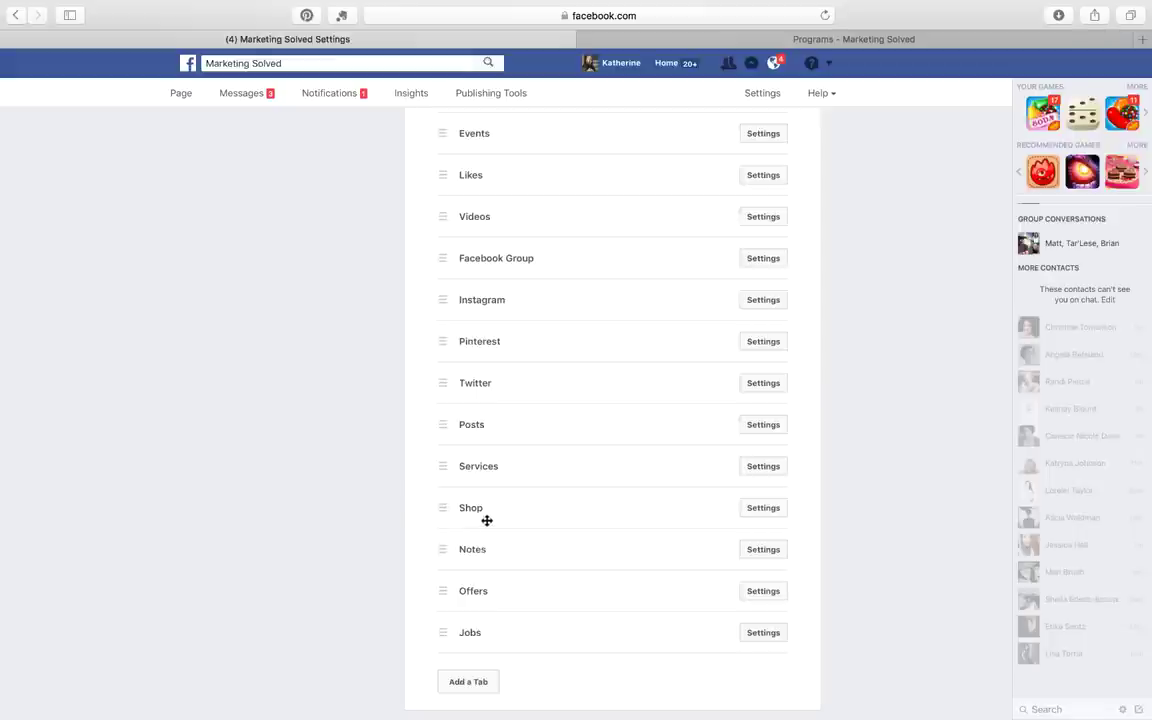
pyautogui.click(763, 515)
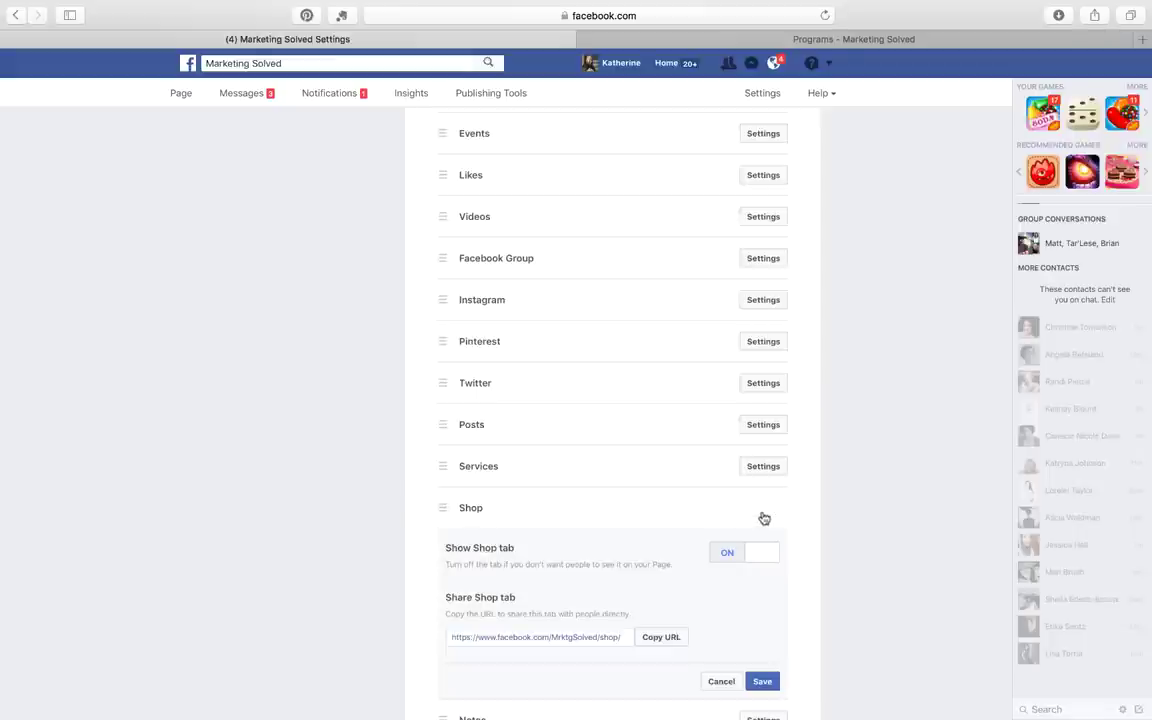
pyautogui.scroll(-2, 656, 581)
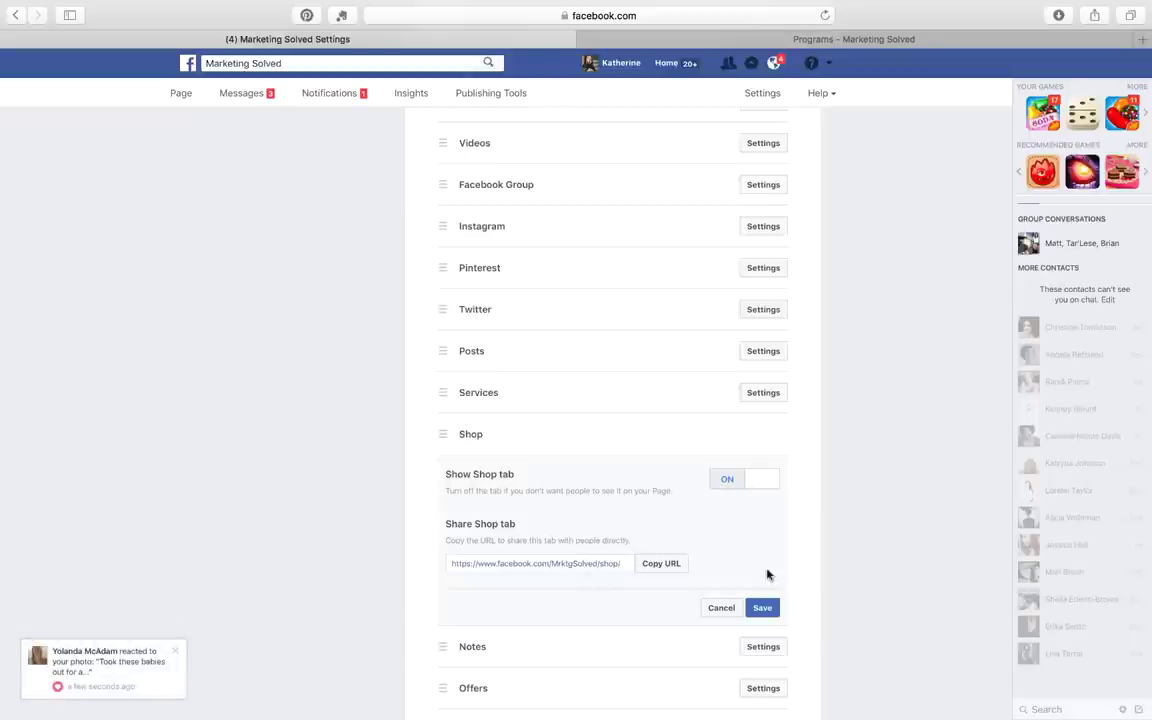
pyautogui.click(763, 607)
# - Return to the Marketing Solved page, open its Shop section and agree to the Merchant Terms and Policies
pyautogui.scroll(5, 653, 524)
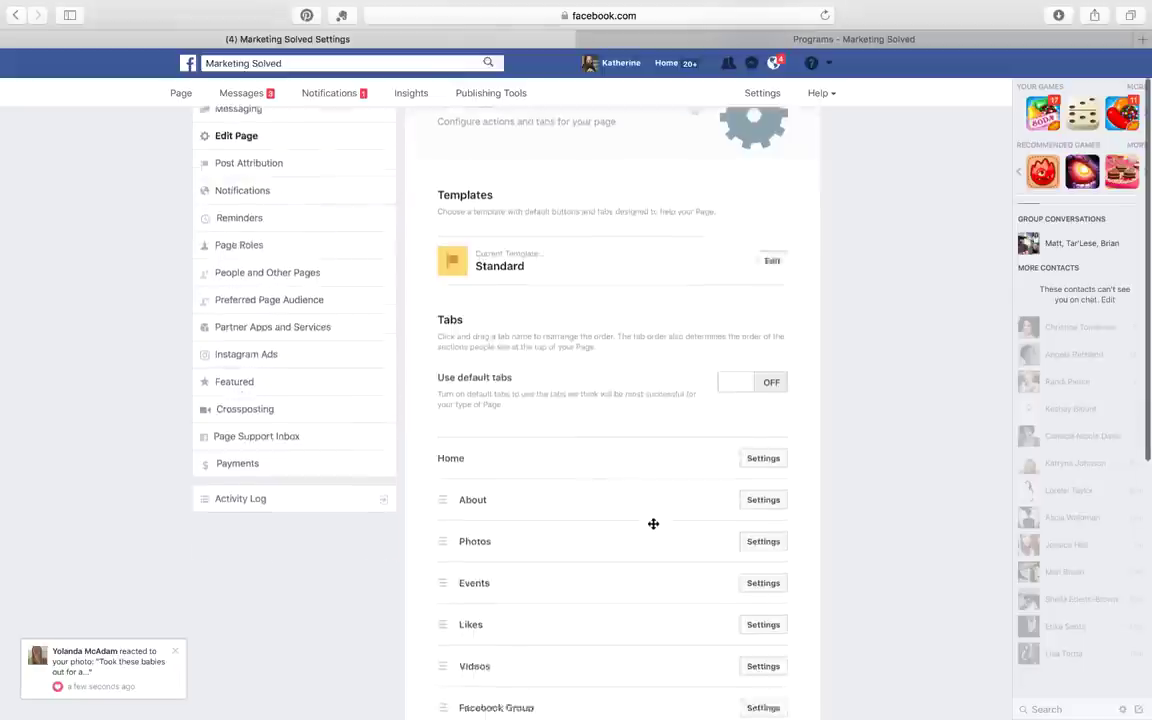
pyautogui.scroll(1, 653, 524)
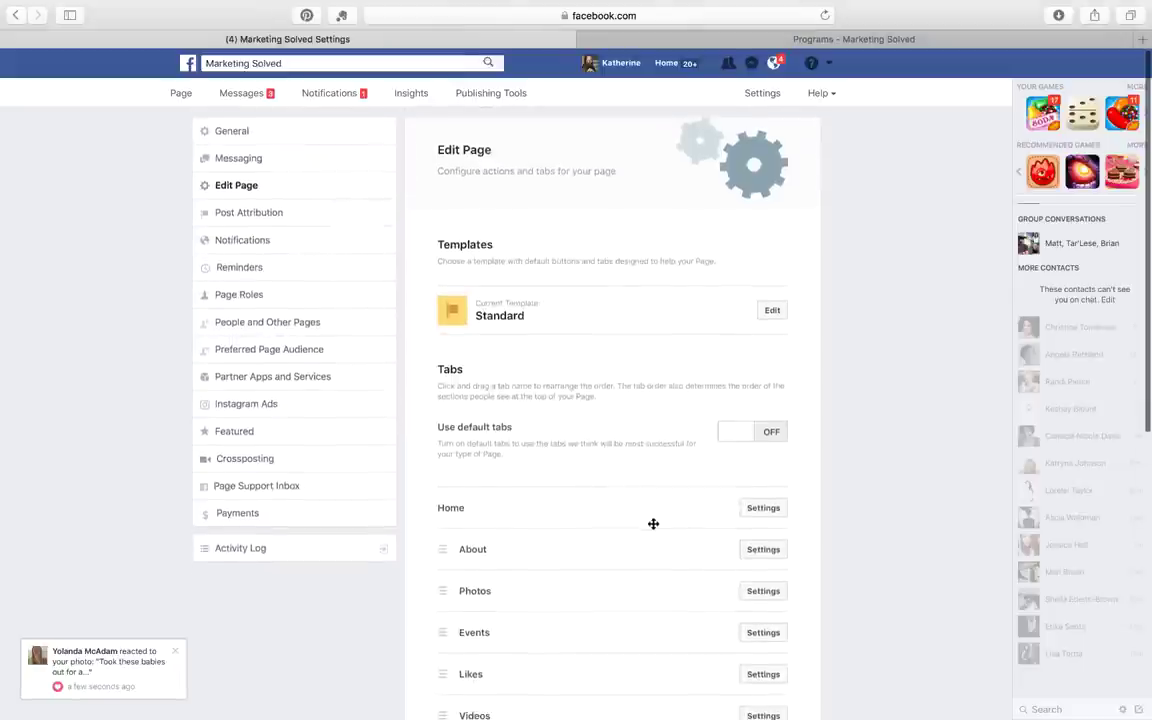
pyautogui.click(181, 94)
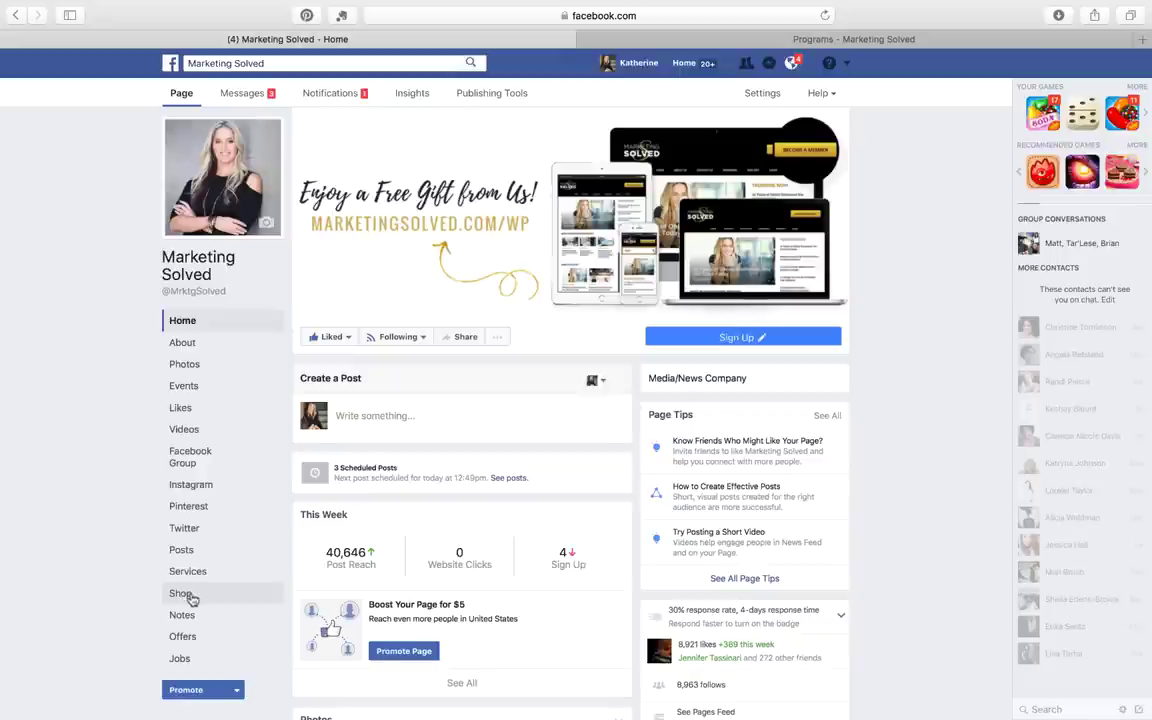
pyautogui.click(190, 596)
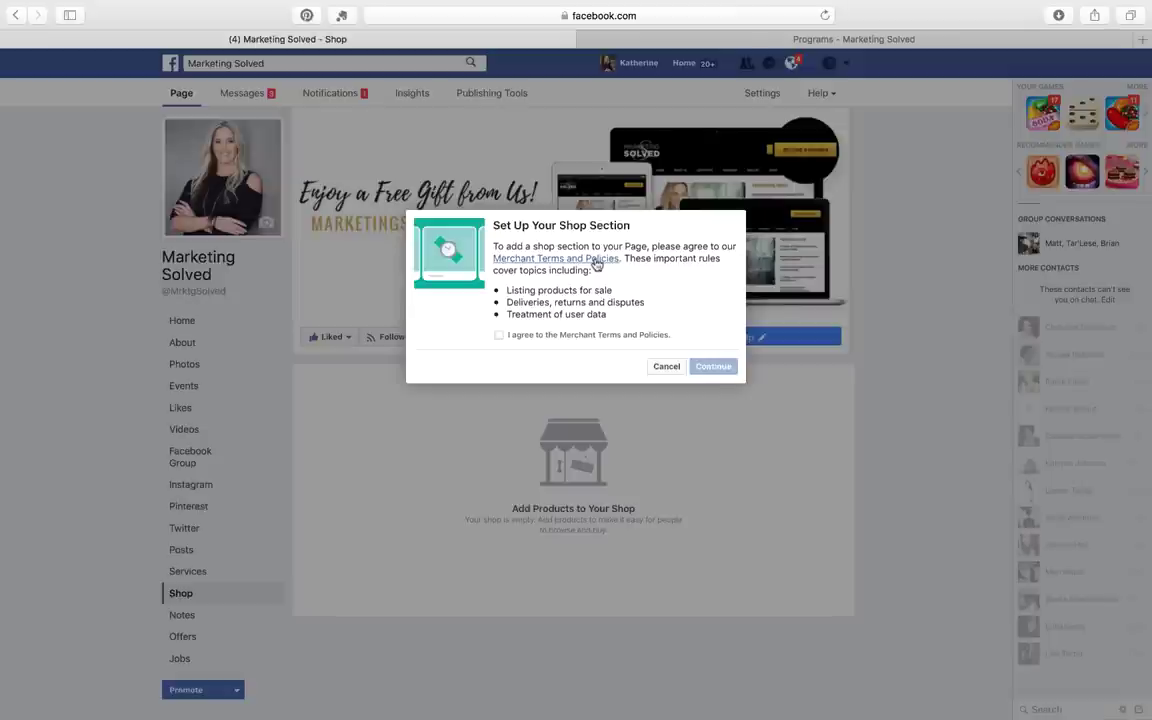
pyautogui.click(499, 336)
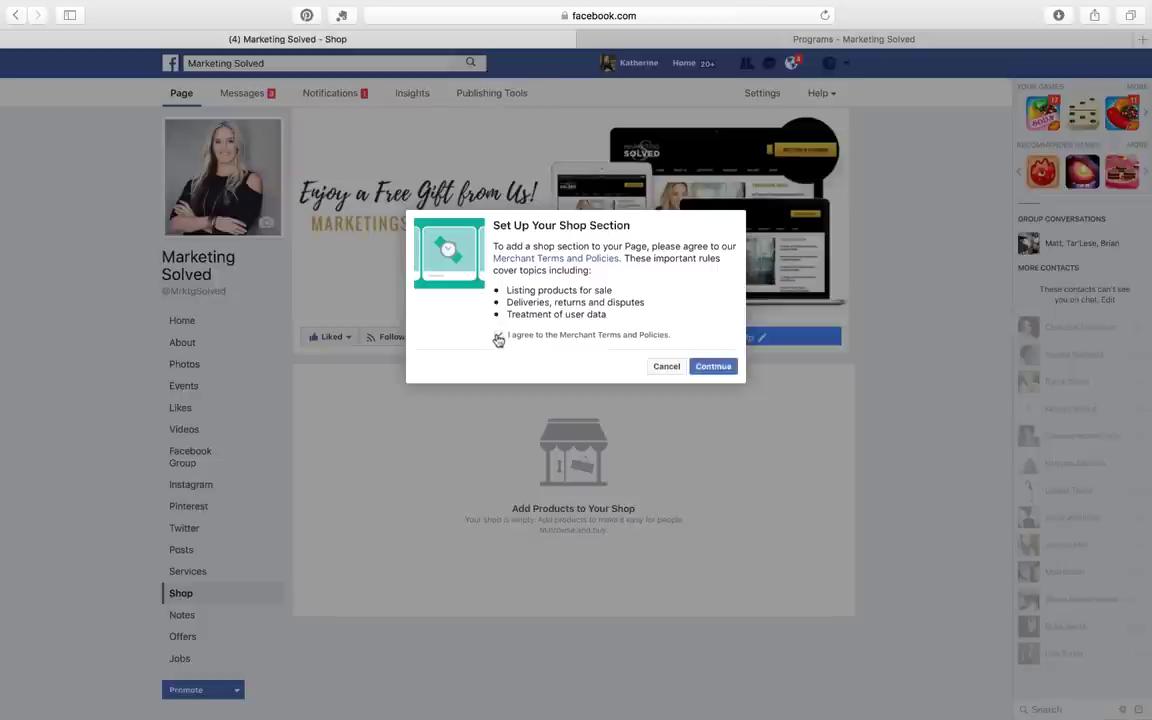
pyautogui.click(714, 367)
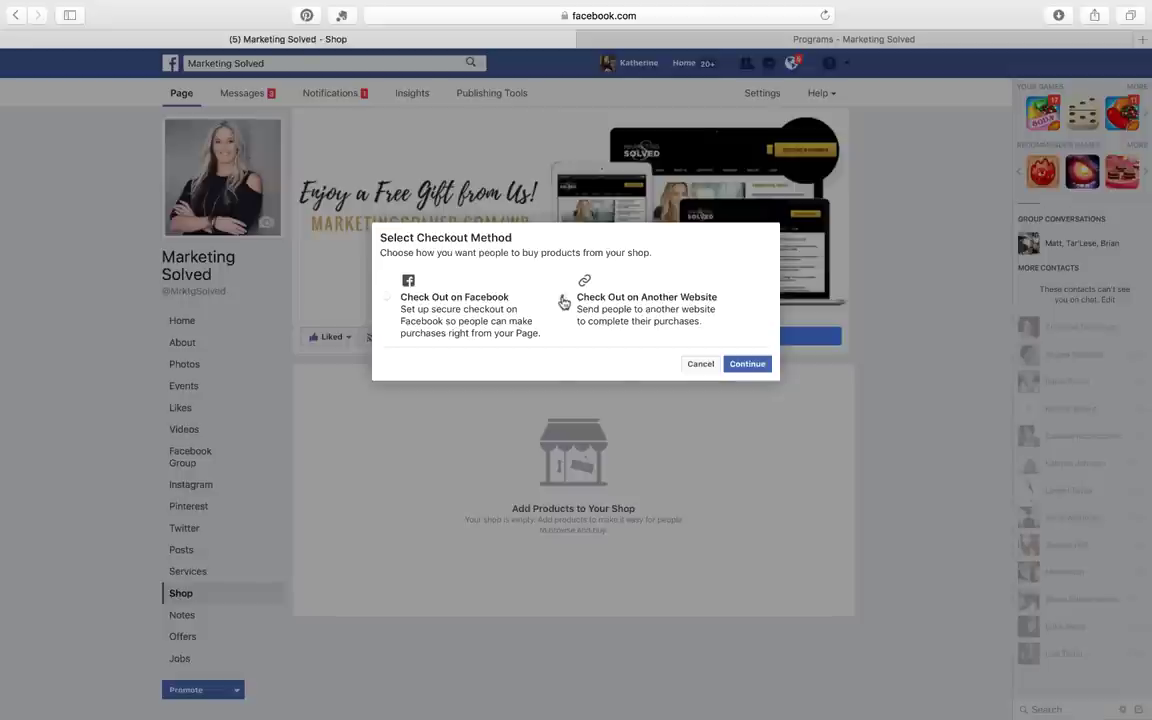
# - Set the shop's checkout method to Check Out on Another Website and save US Dollars as its currency
pyautogui.click(746, 364)
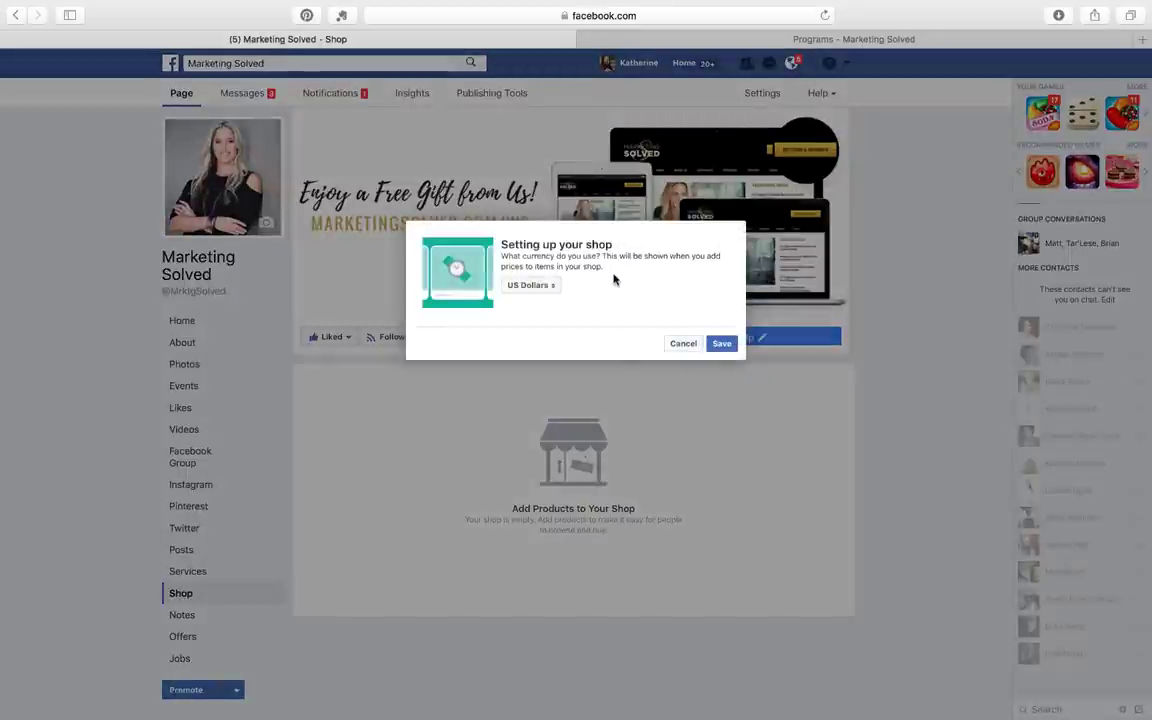
pyautogui.click(552, 288)
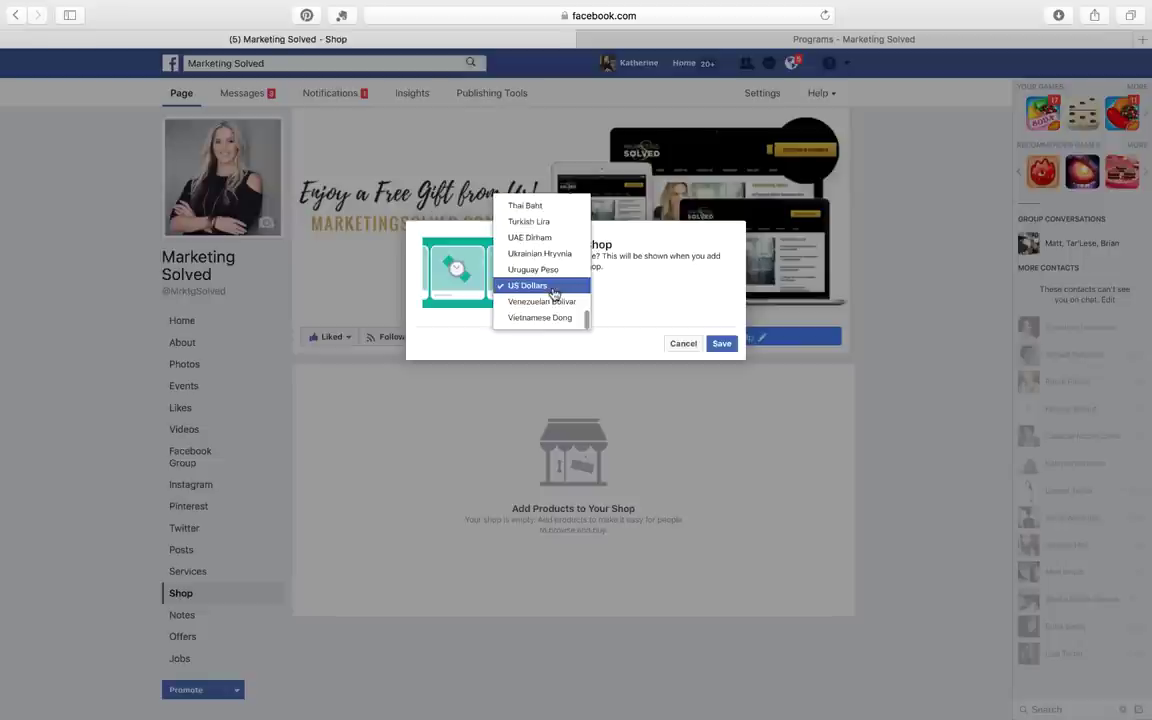
pyautogui.click(553, 288)
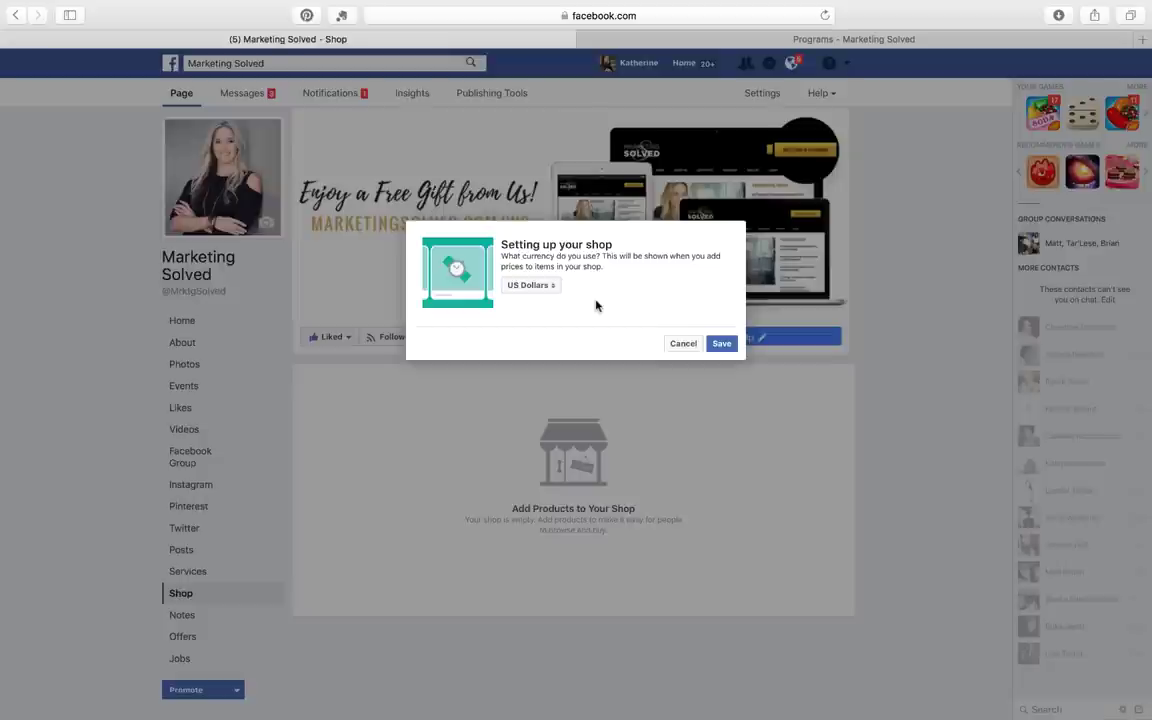
pyautogui.click(722, 345)
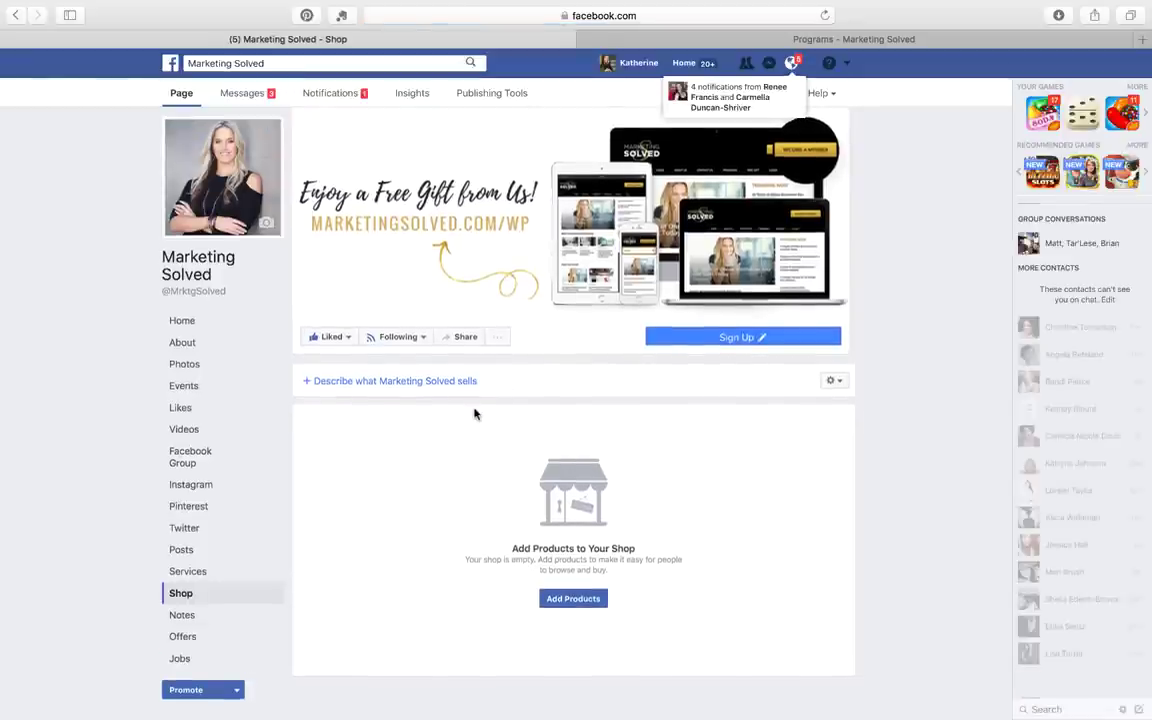
# - Save the shop description "Affordable Online Marketing Courses, Training & Workshops for Small Business Owners & Entrepreneurs."
pyautogui.click(409, 381)
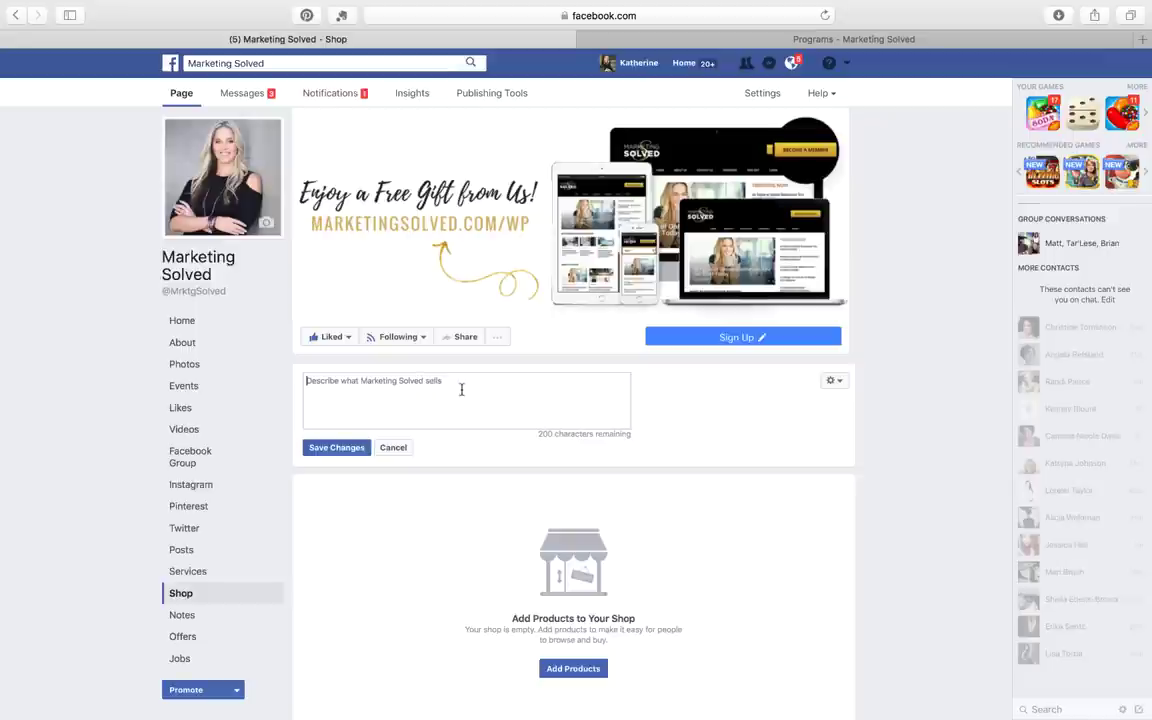
pyautogui.write('P')
pyautogui.press('BackSpace')
pyautogui.write('A')
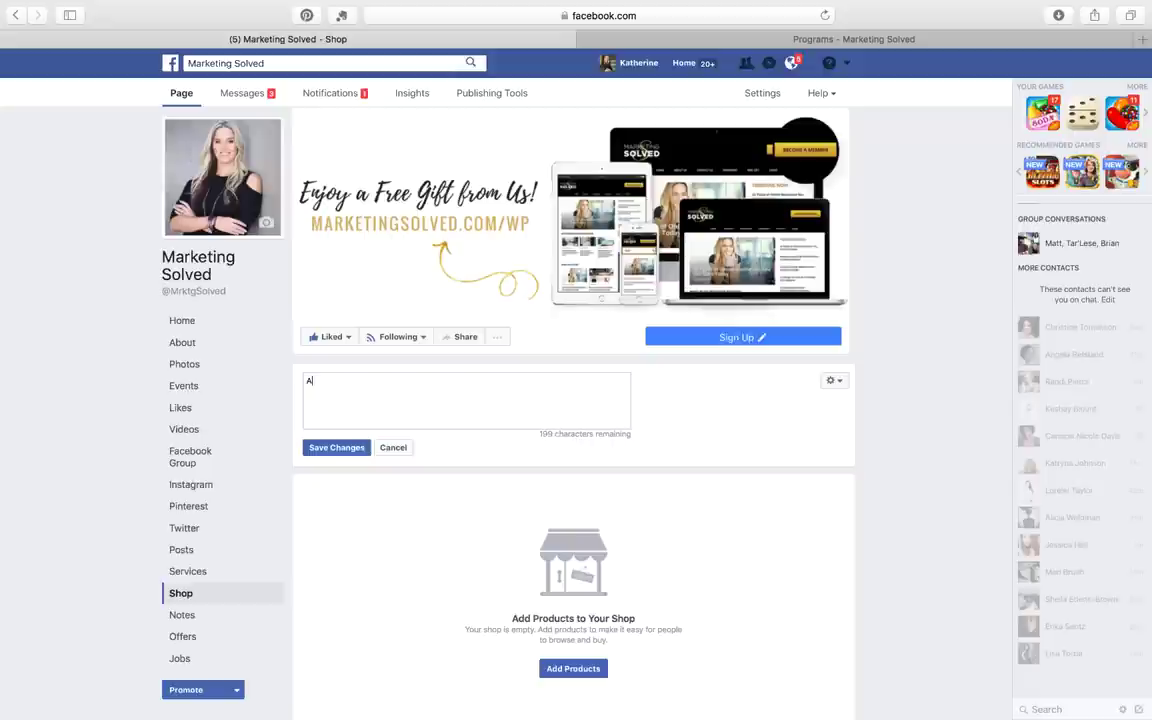
pyautogui.write('ffordable Online Mar')
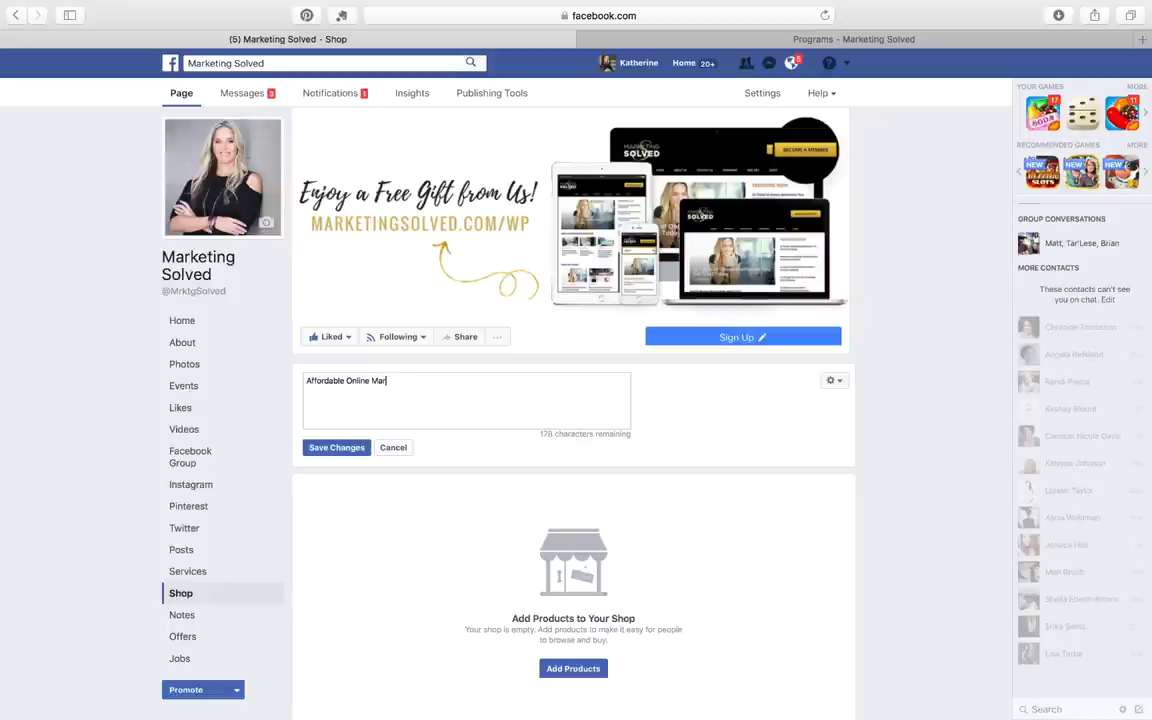
pyautogui.write('keting Courses, Trainin')
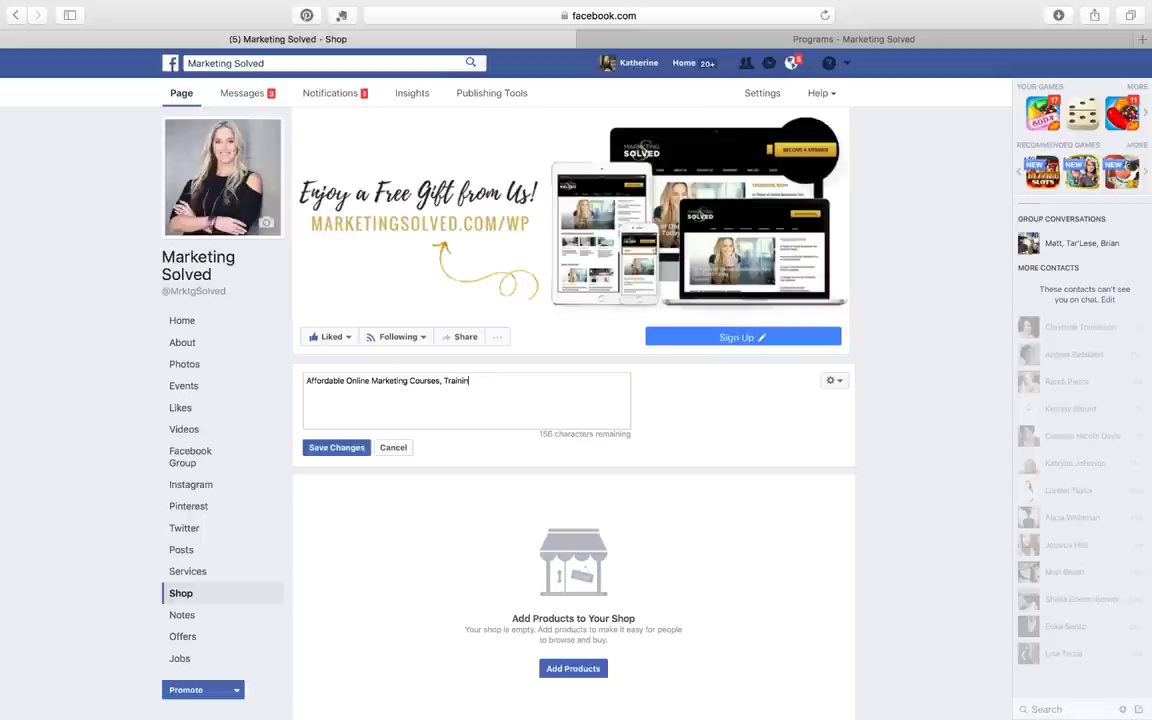
pyautogui.write('g & Workshops for Small Business')
pyautogui.press('BackSpace')
pyautogui.press('BackSpace')
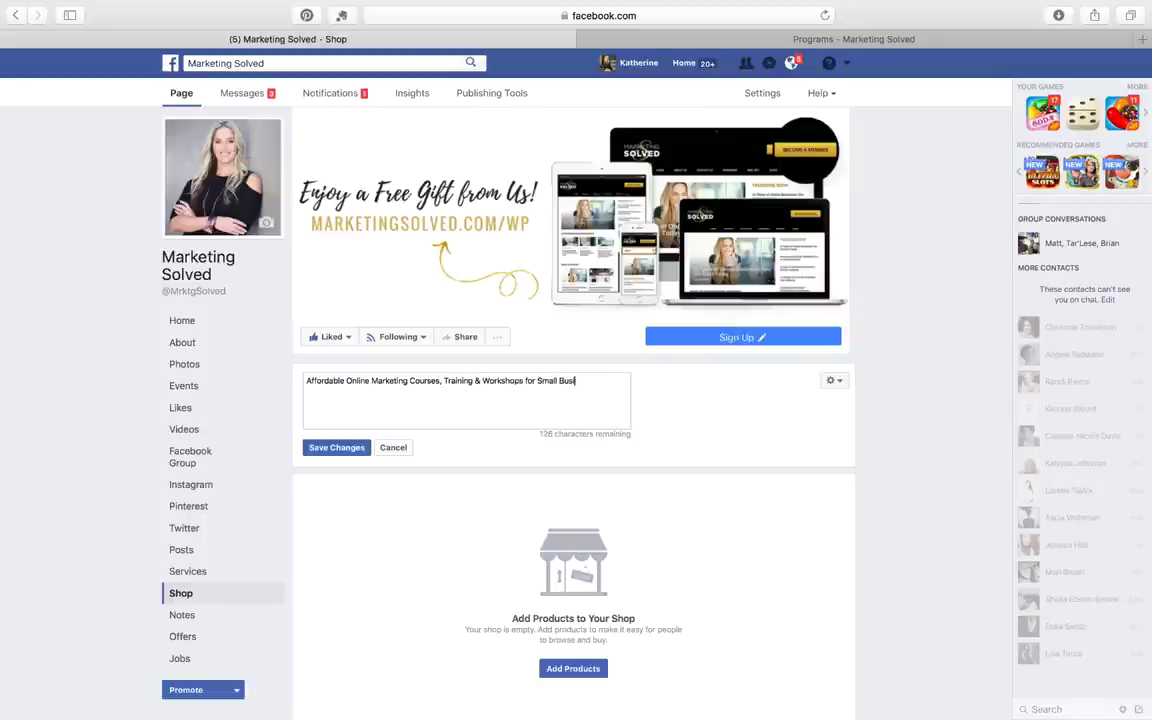
pyautogui.write('Owners & E')
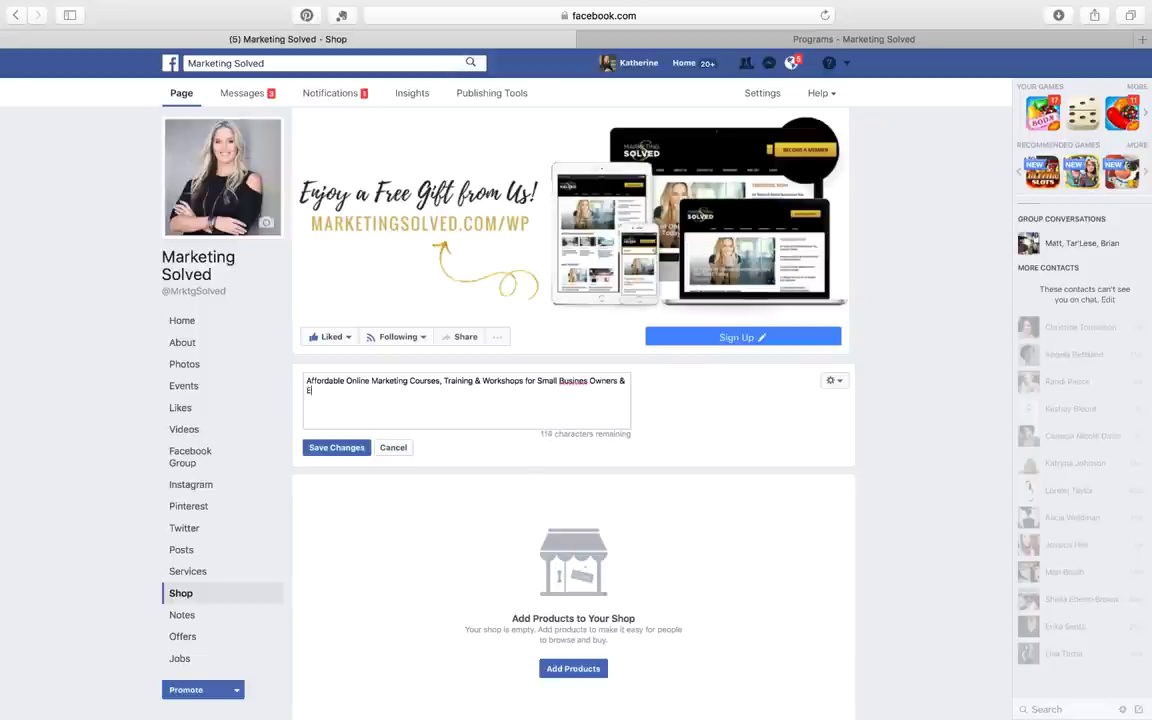
pyautogui.write('ntrepreneurs.')
pyautogui.click(586, 381)
pyautogui.write('ss')
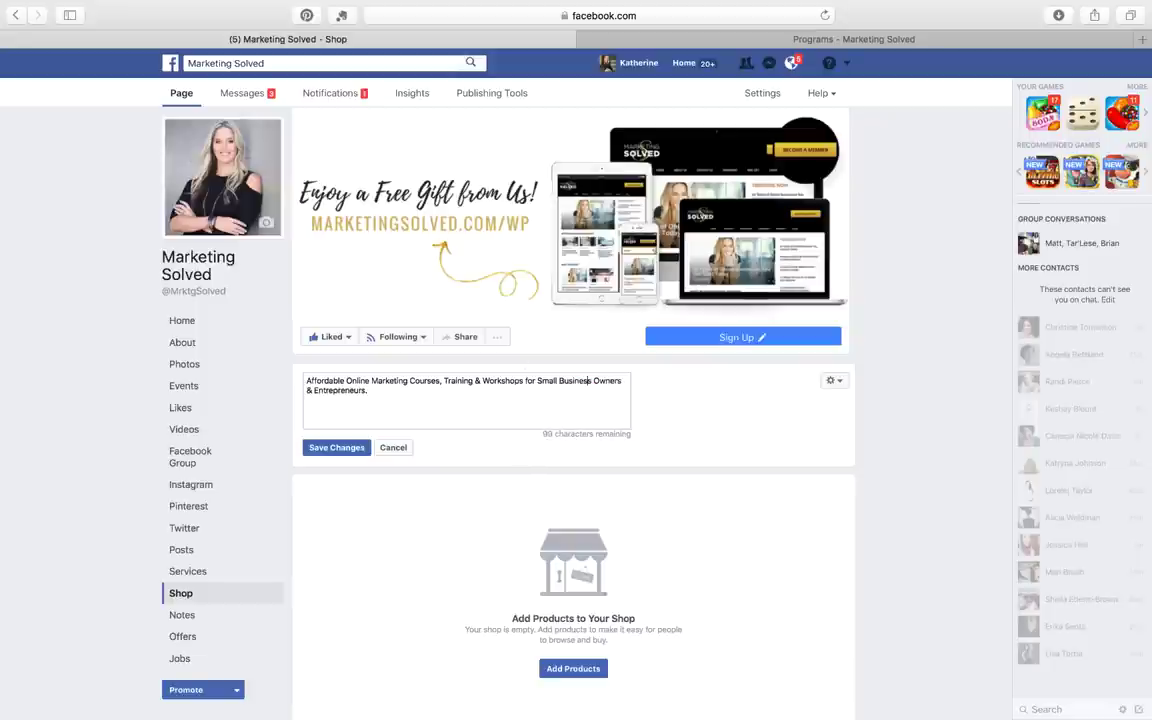
pyautogui.click(336, 447)
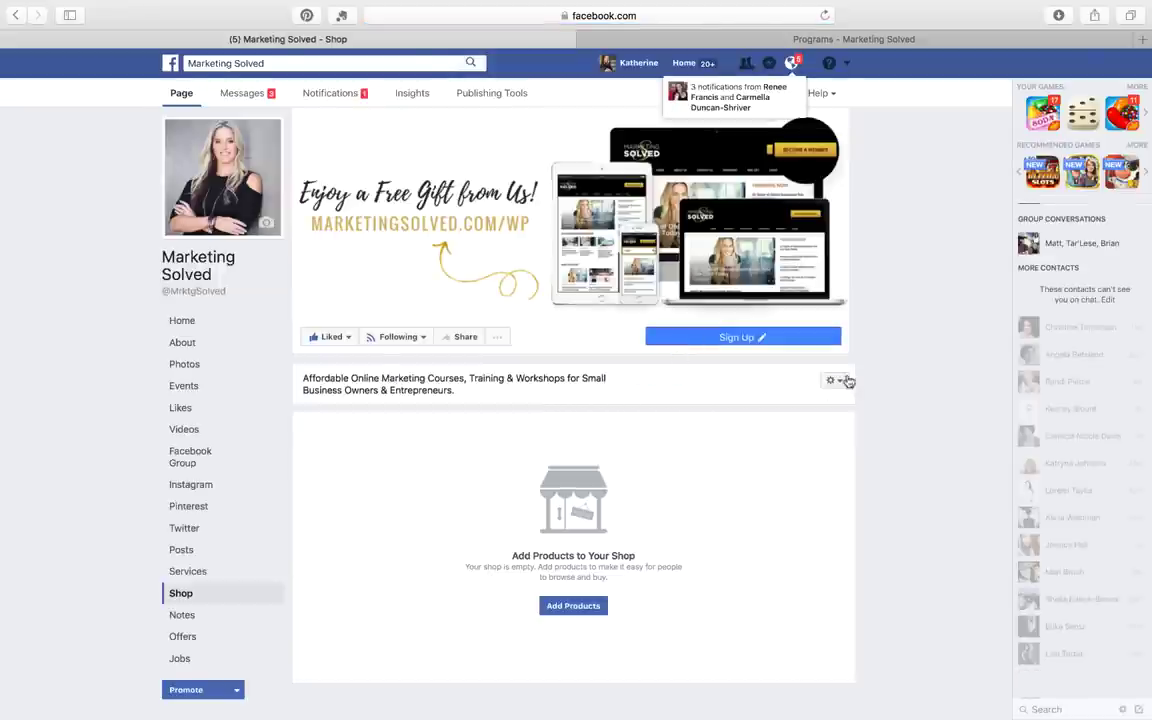
pyautogui.click(842, 381)
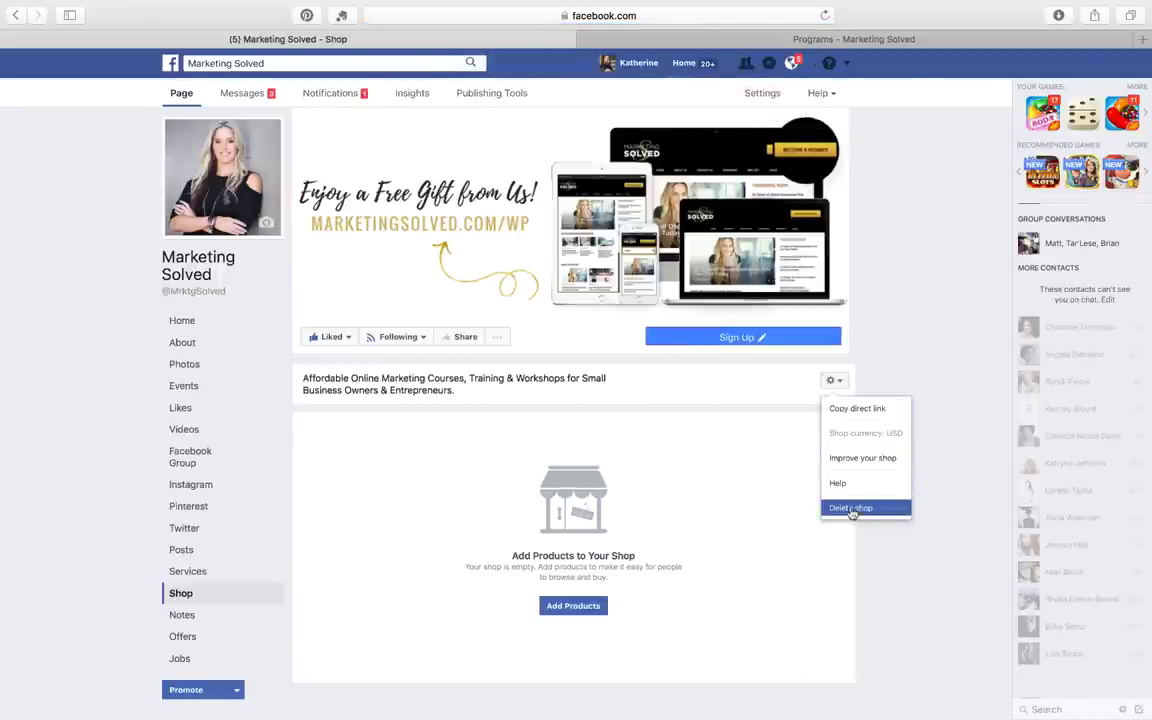
pyautogui.click(702, 460)
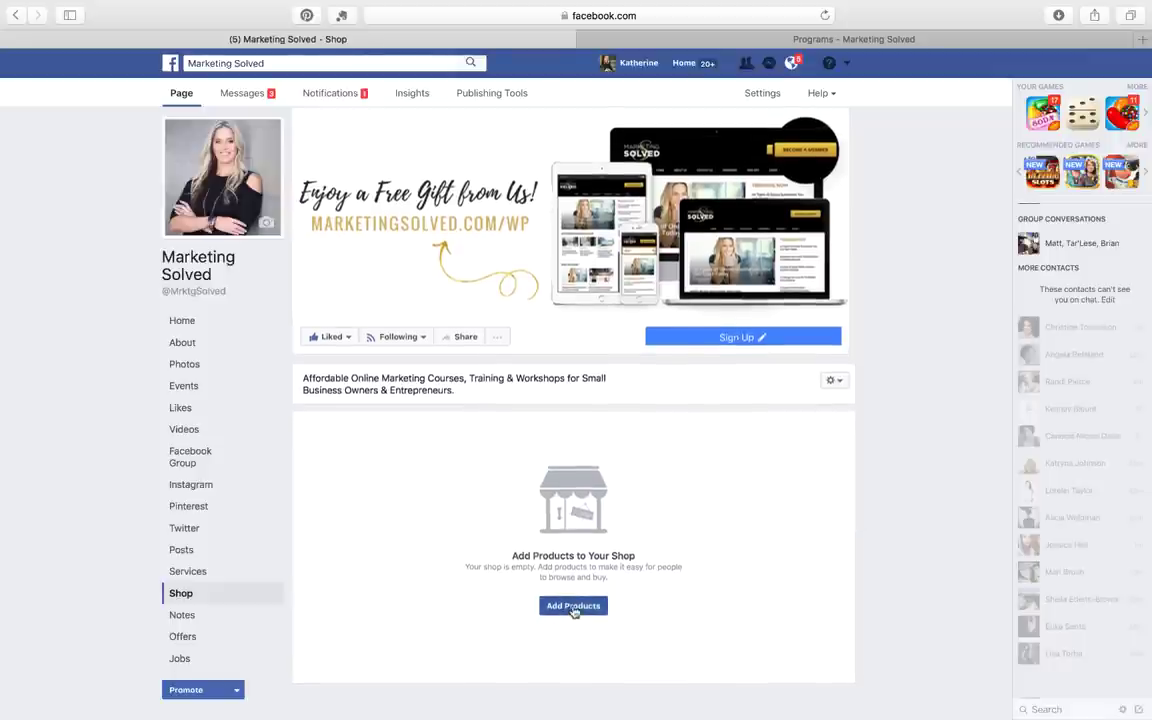
# - Start a new shop product, add the Facebook Sales System PNG image from the Desktop as its photo, and name it "Facebook Sales System"
pyautogui.click(574, 608)
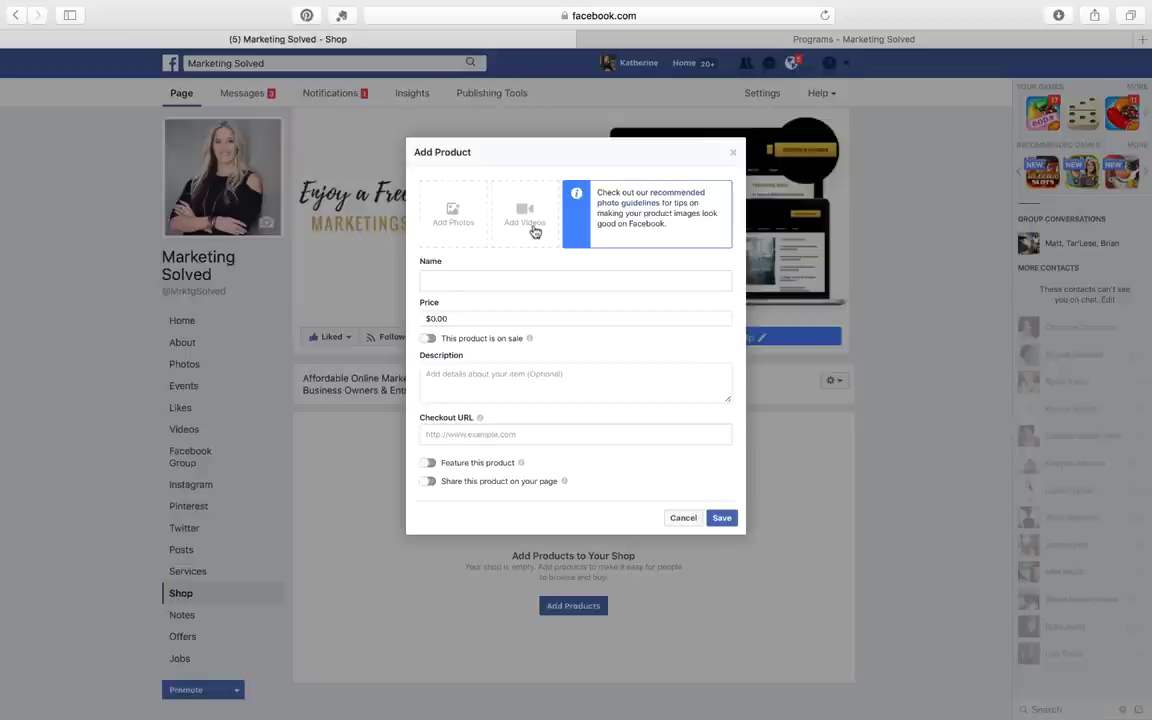
pyautogui.click(465, 223)
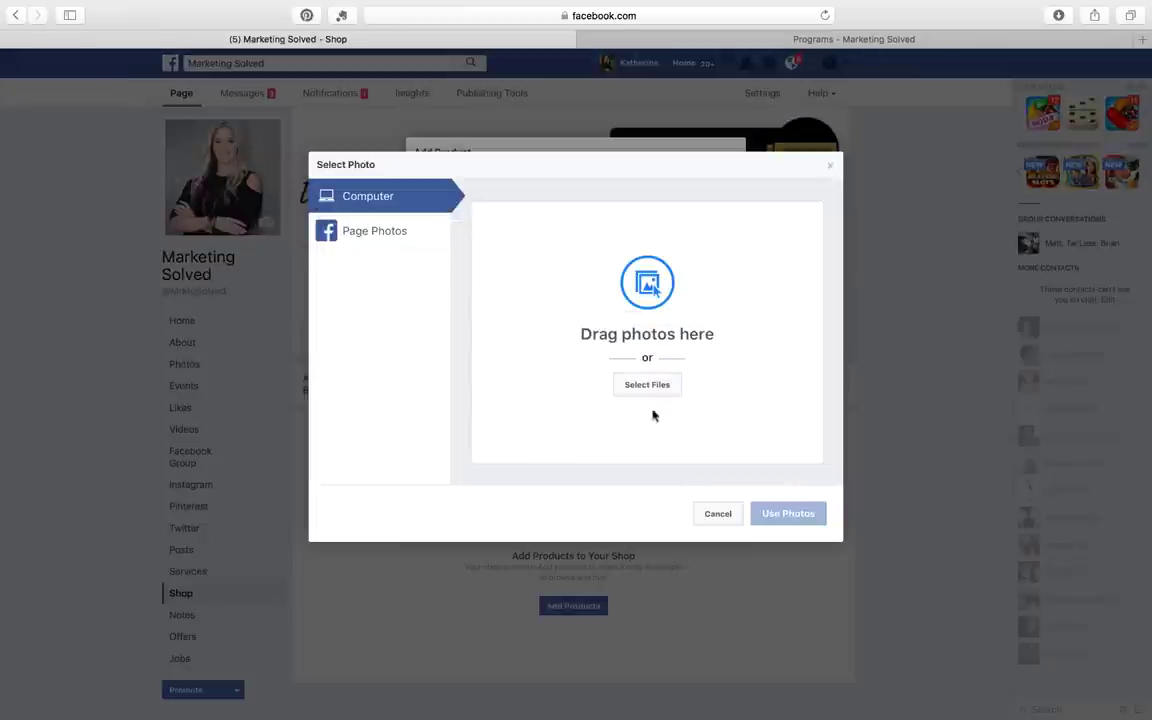
pyautogui.click(639, 395)
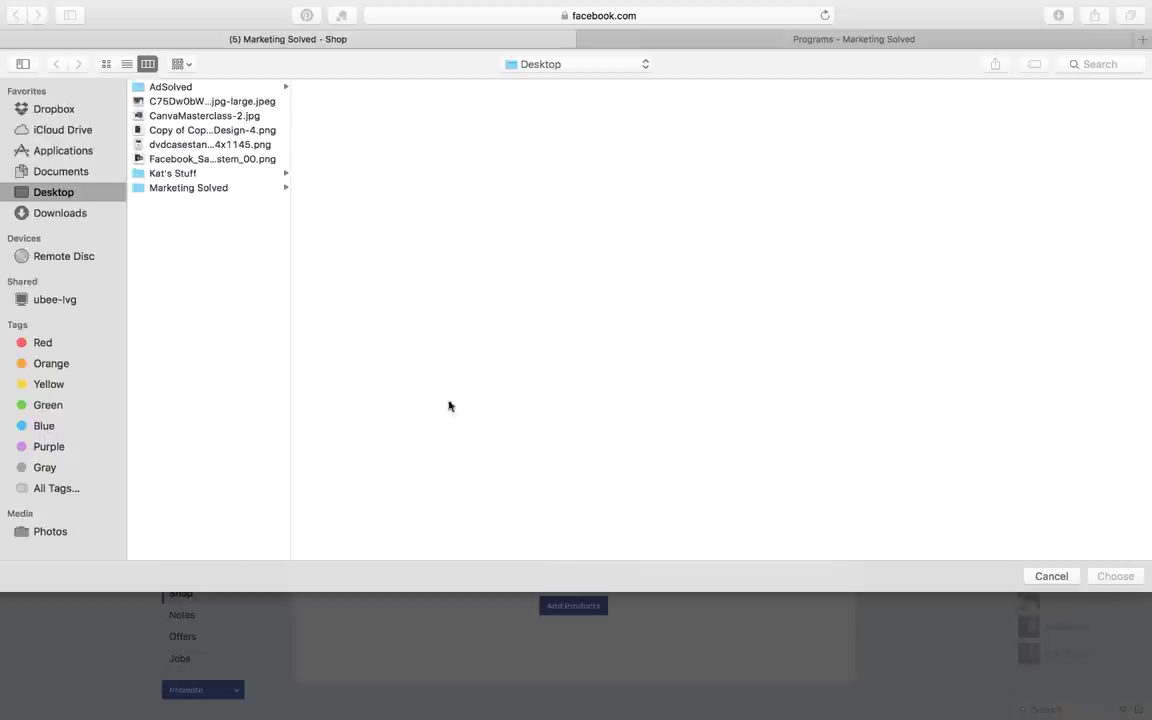
pyautogui.click(1039, 580)
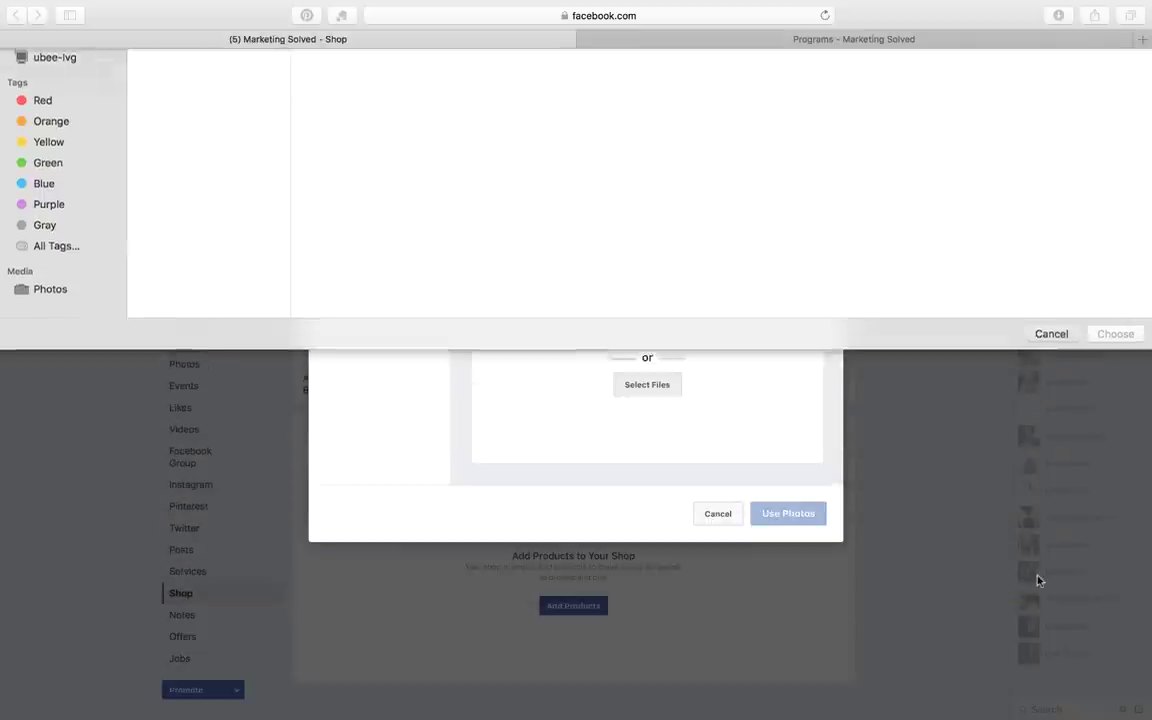
pyautogui.click(638, 391)
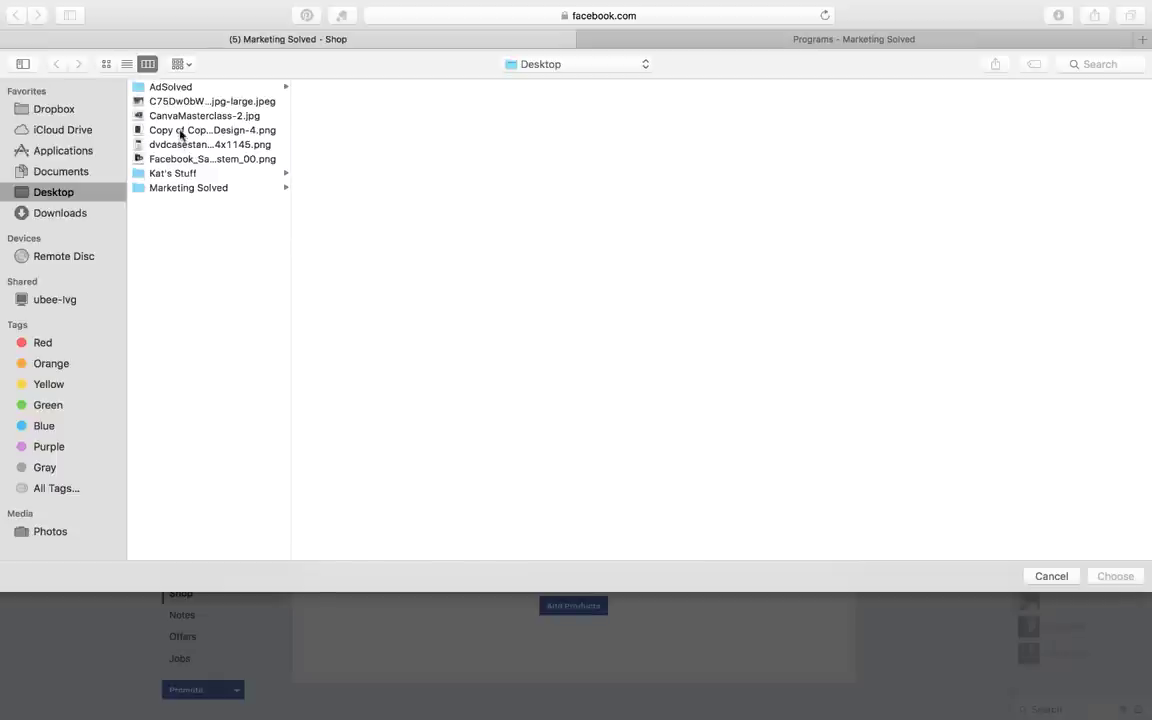
pyautogui.doubleClick(176, 159)
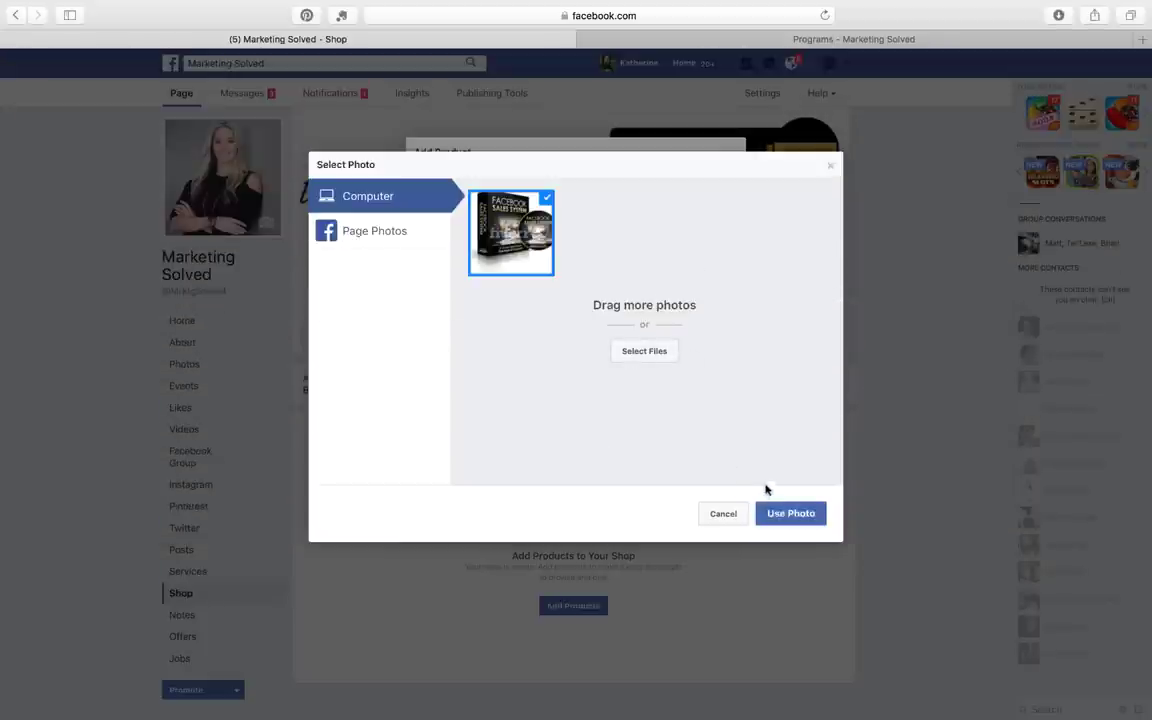
pyautogui.click(791, 513)
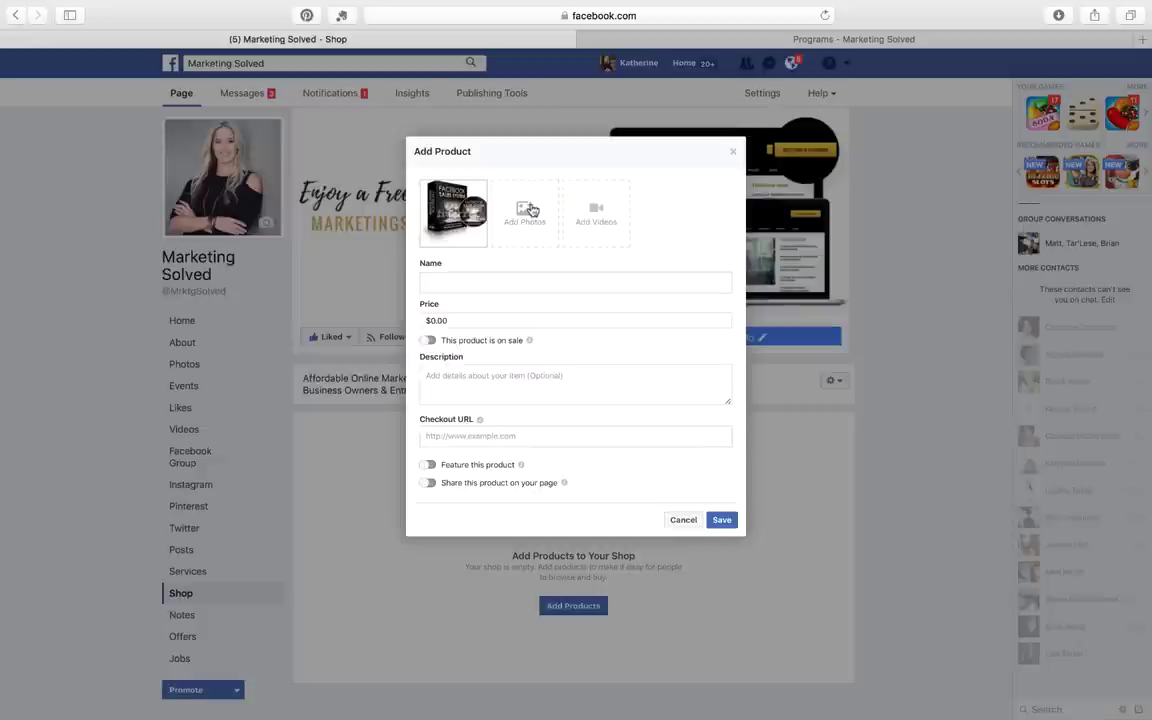
pyautogui.click(560, 283)
pyautogui.write('Facebook Sales System')
# - Look up the Facebook Sales System on the Programs page and set the product's price to $49.00, leaving the sale option off
pyautogui.click(869, 39)
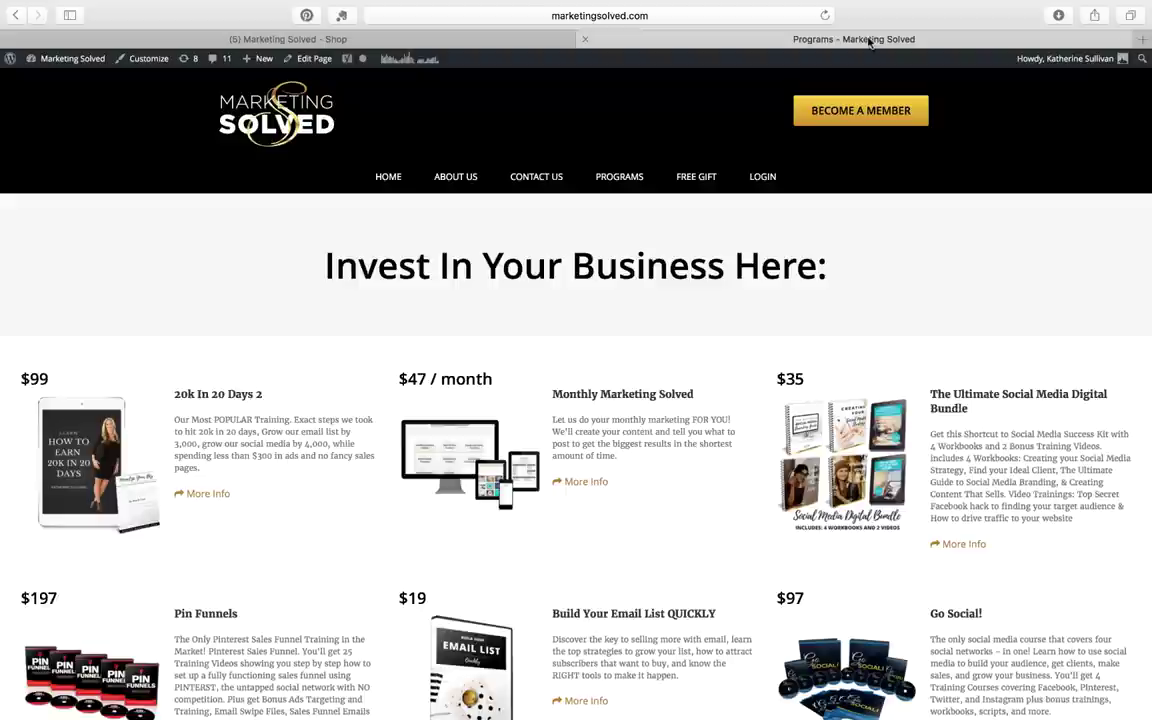
pyautogui.scroll(-5, 522, 406)
pyautogui.scroll(-1, 522, 406)
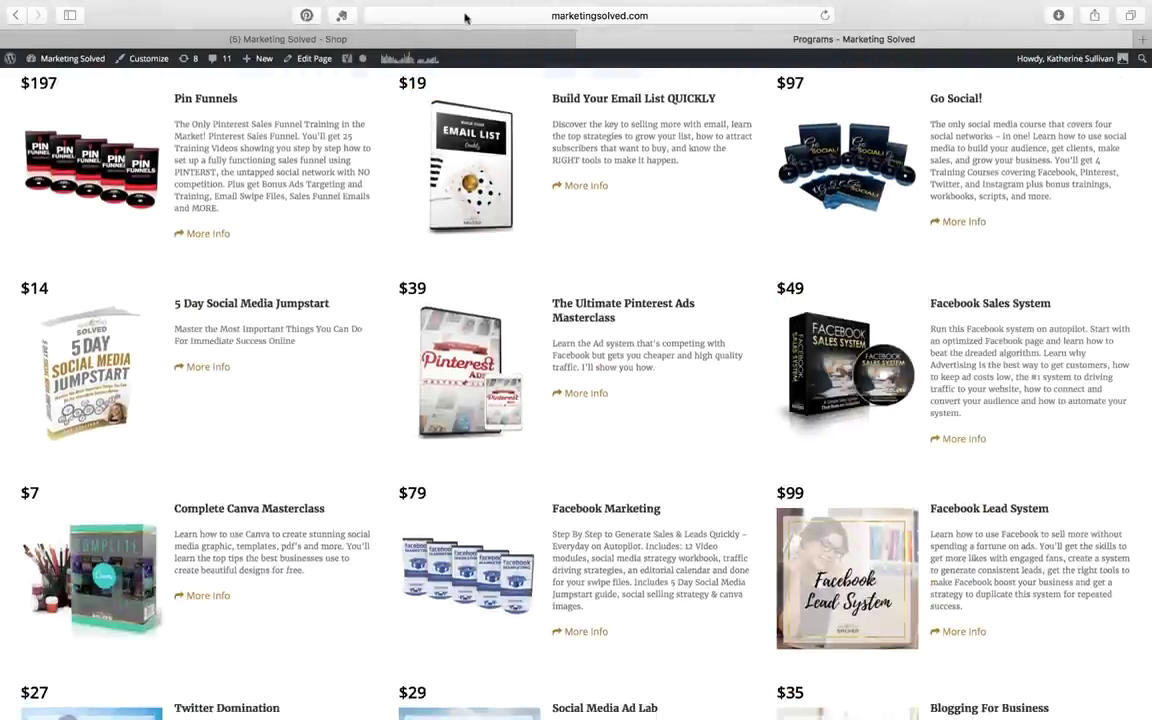
pyautogui.click(409, 37)
pyautogui.click(453, 321)
pyautogui.press('super+a')
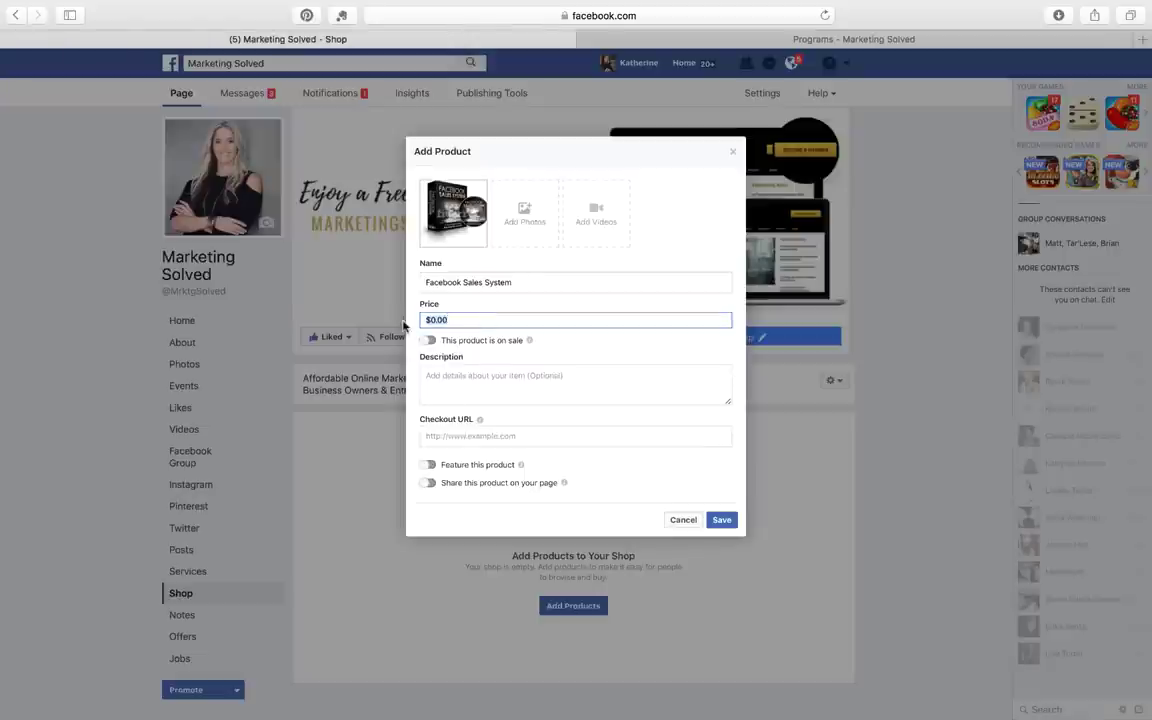
pyautogui.write('49')
pyautogui.click(433, 342)
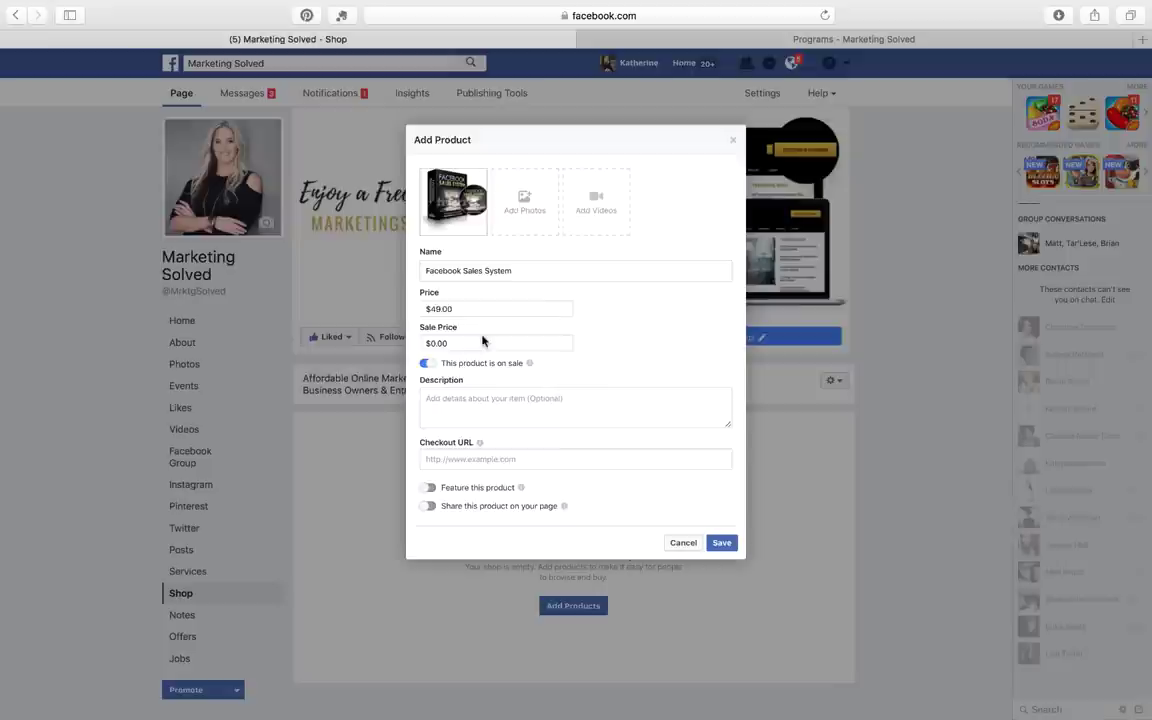
pyautogui.click(426, 364)
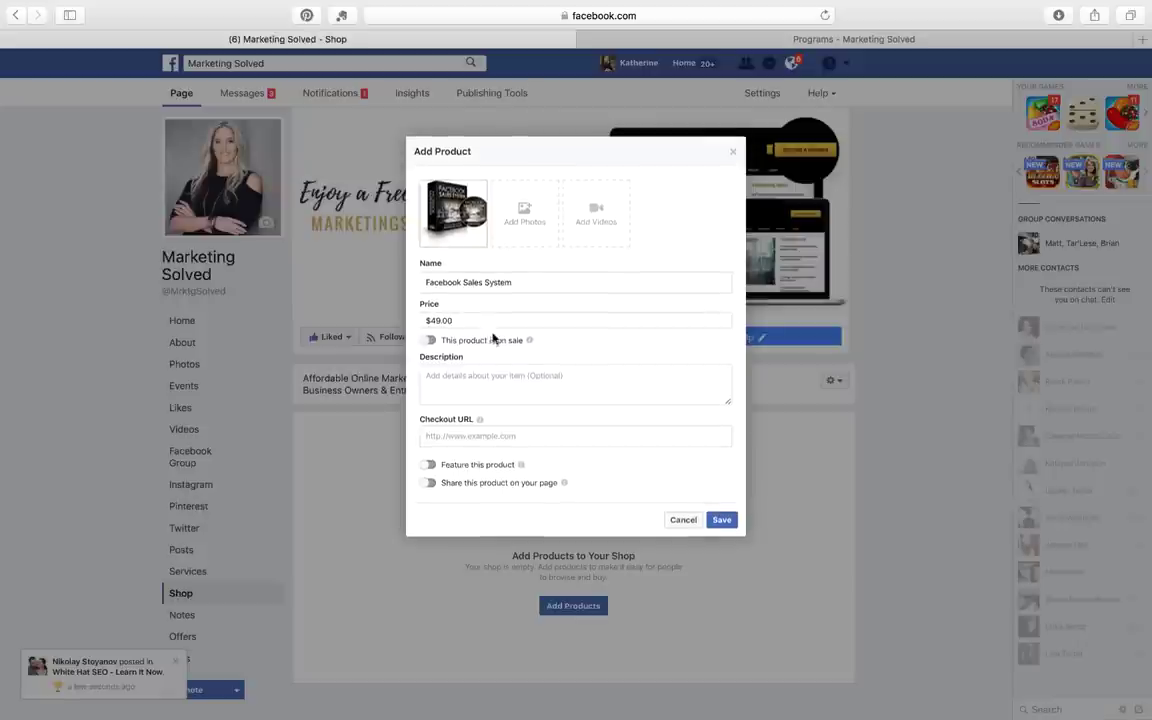
# - Copy the Facebook Sales System blurb from the Programs page into the product's description
pyautogui.click(480, 376)
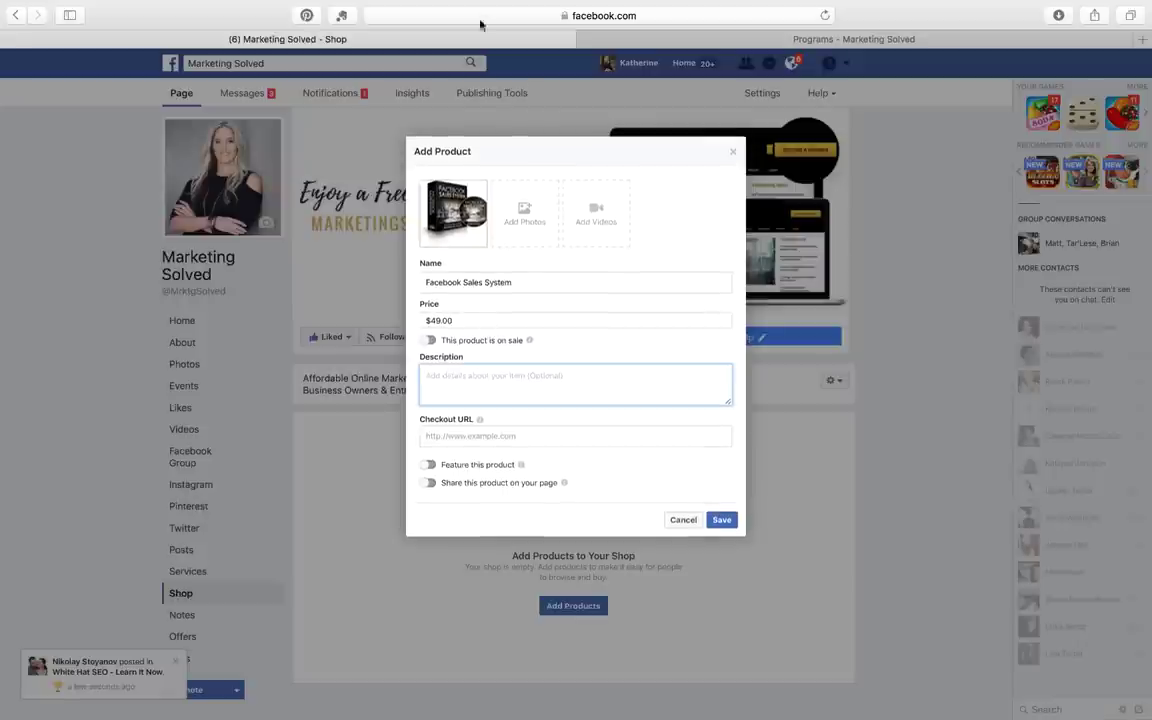
pyautogui.click(708, 37)
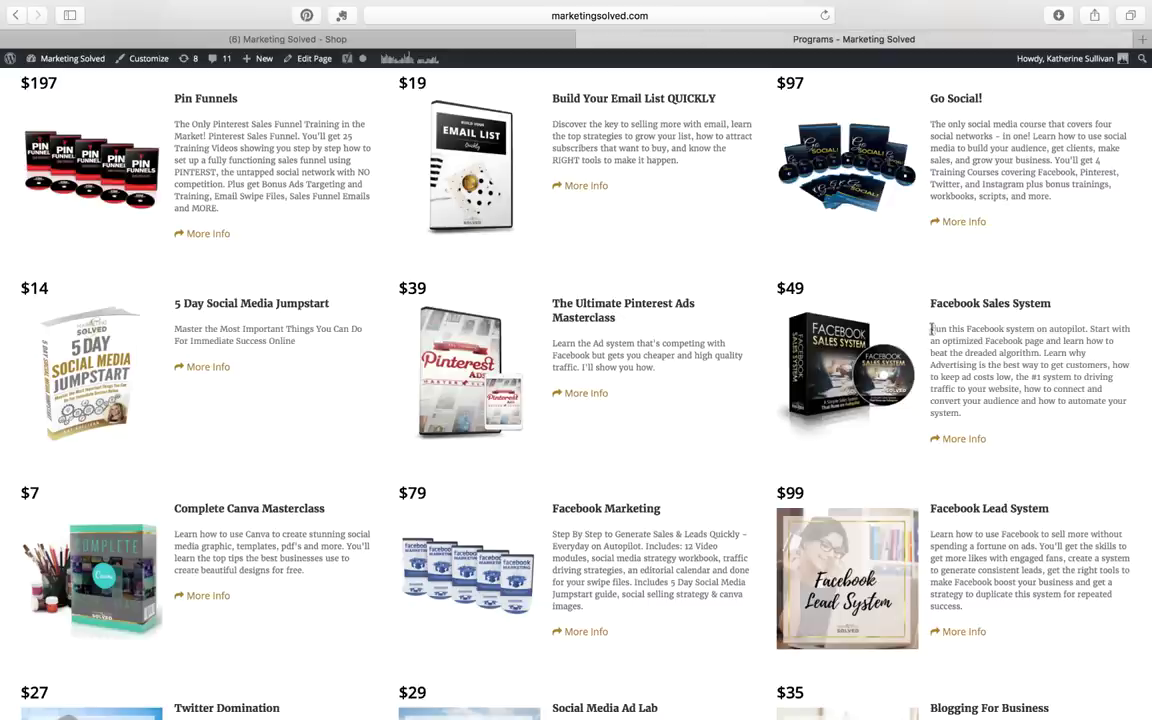
pyautogui.moveTo(930, 328); pyautogui.dragTo(958, 411)
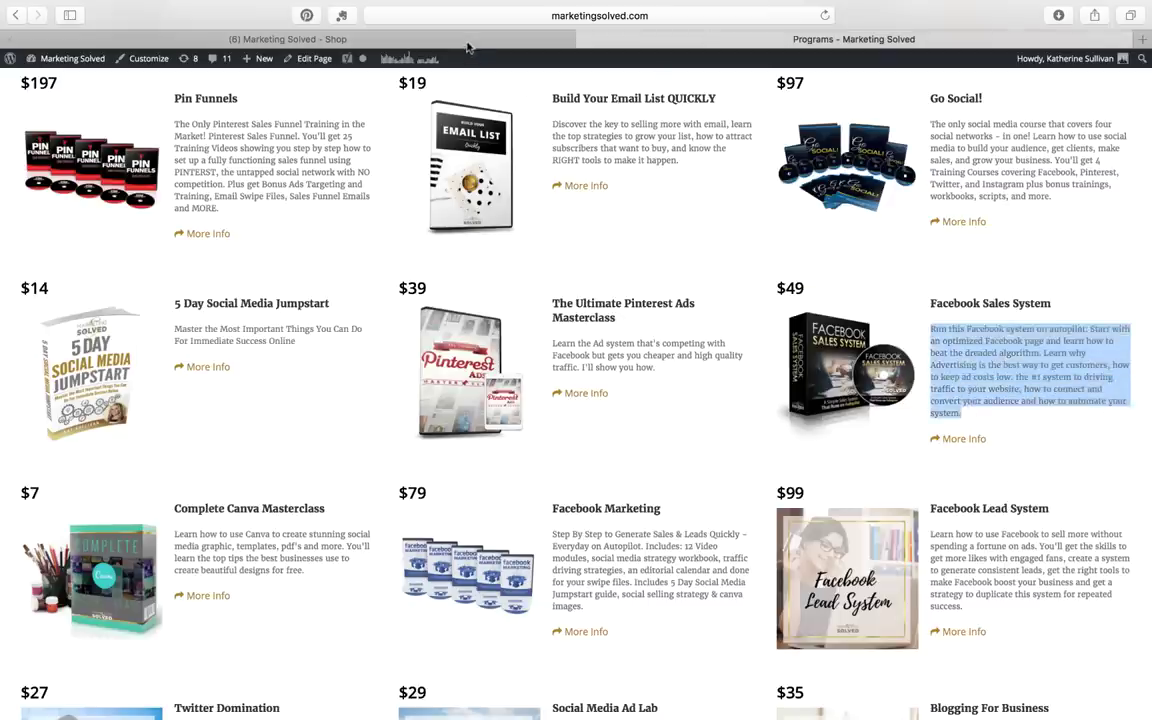
pyautogui.click(421, 40)
pyautogui.press('super+v')
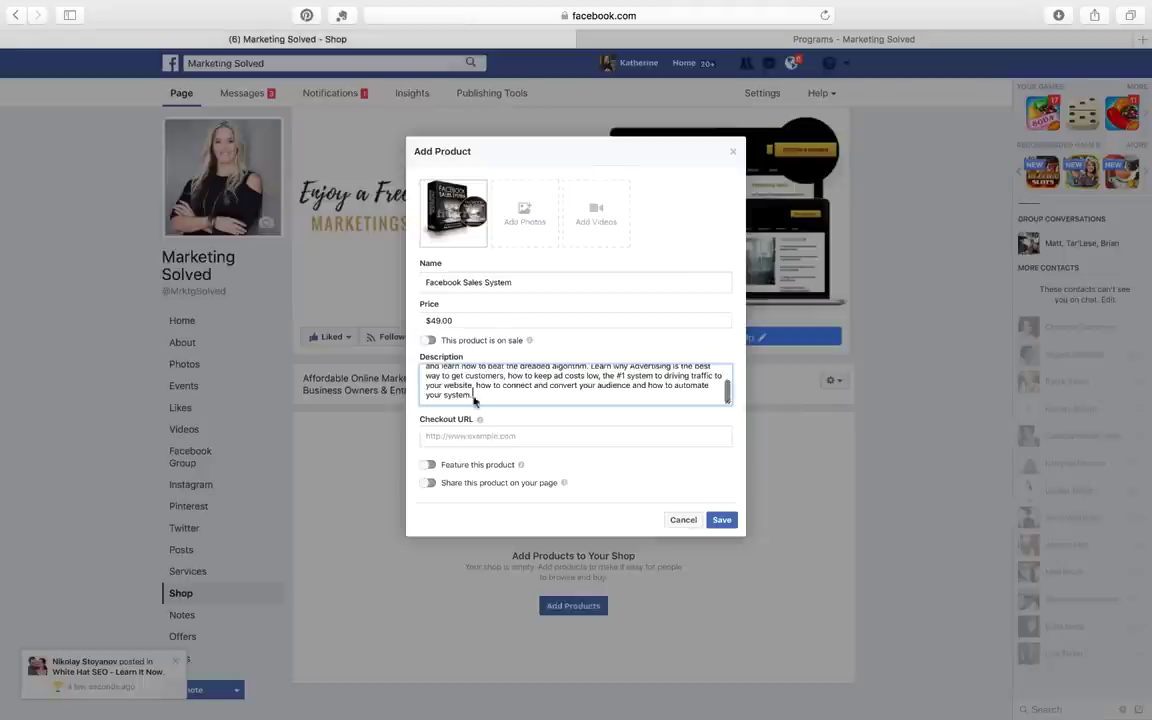
pyautogui.scroll(3, 473, 398)
pyautogui.scroll(-3, 560, 393)
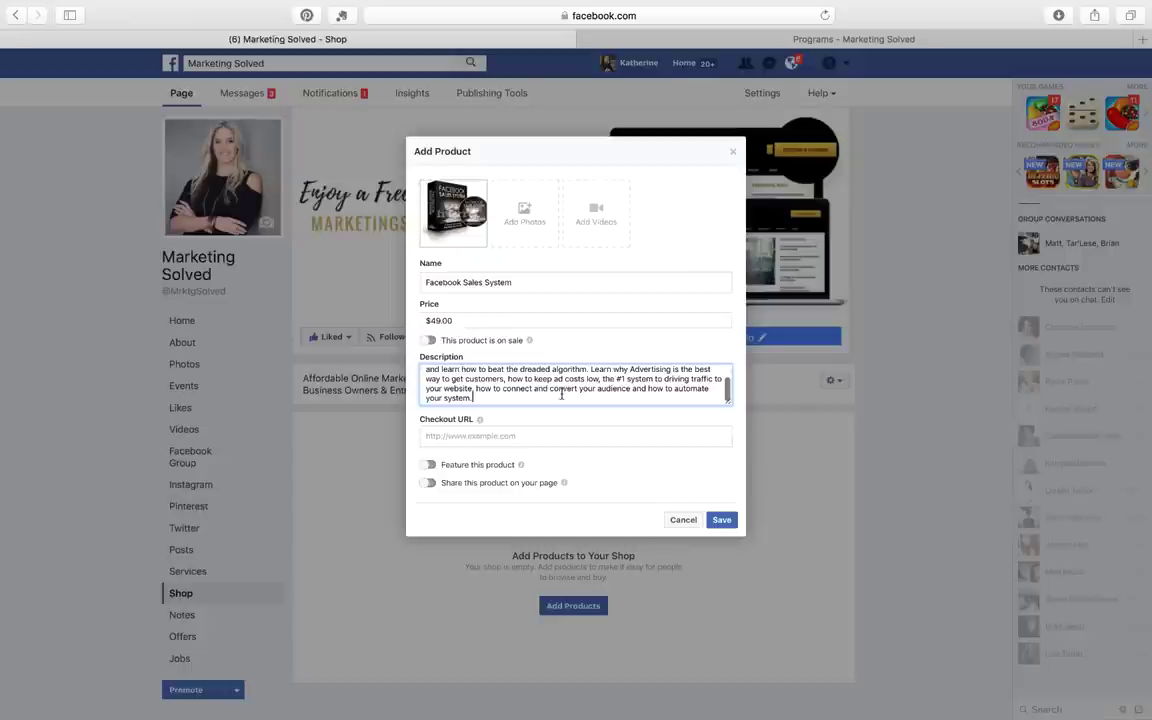
pyautogui.click(538, 436)
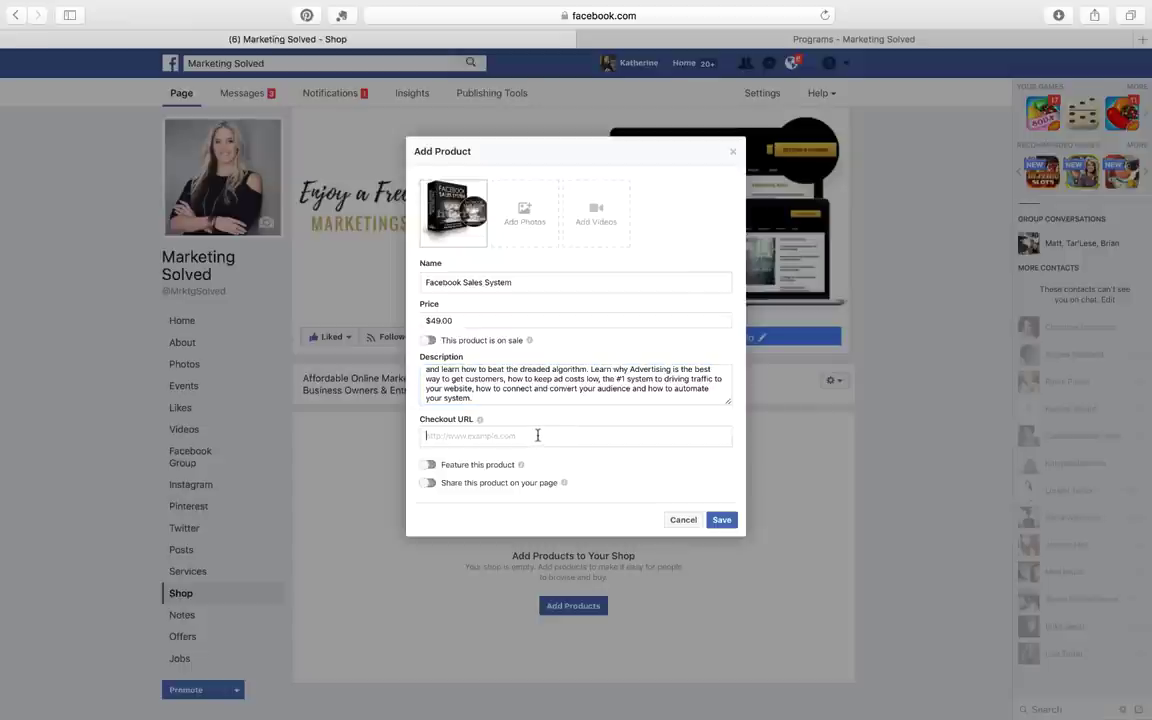
pyautogui.click(762, 40)
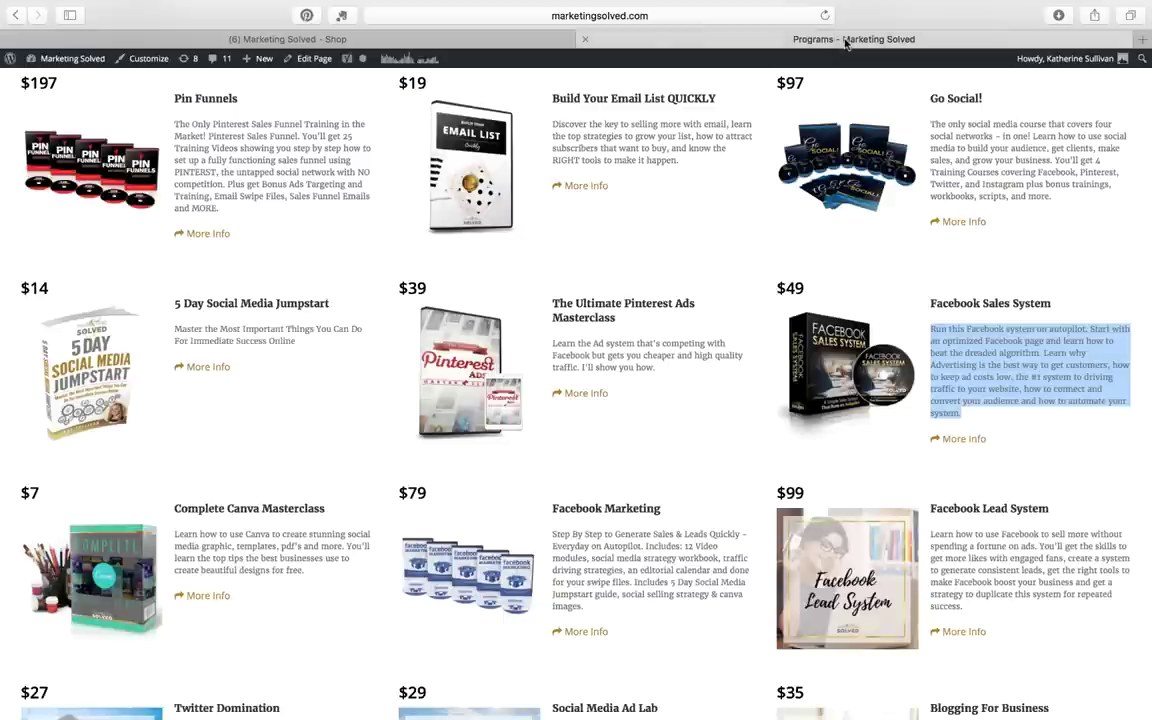
pyautogui.scroll(-1, 722, 378)
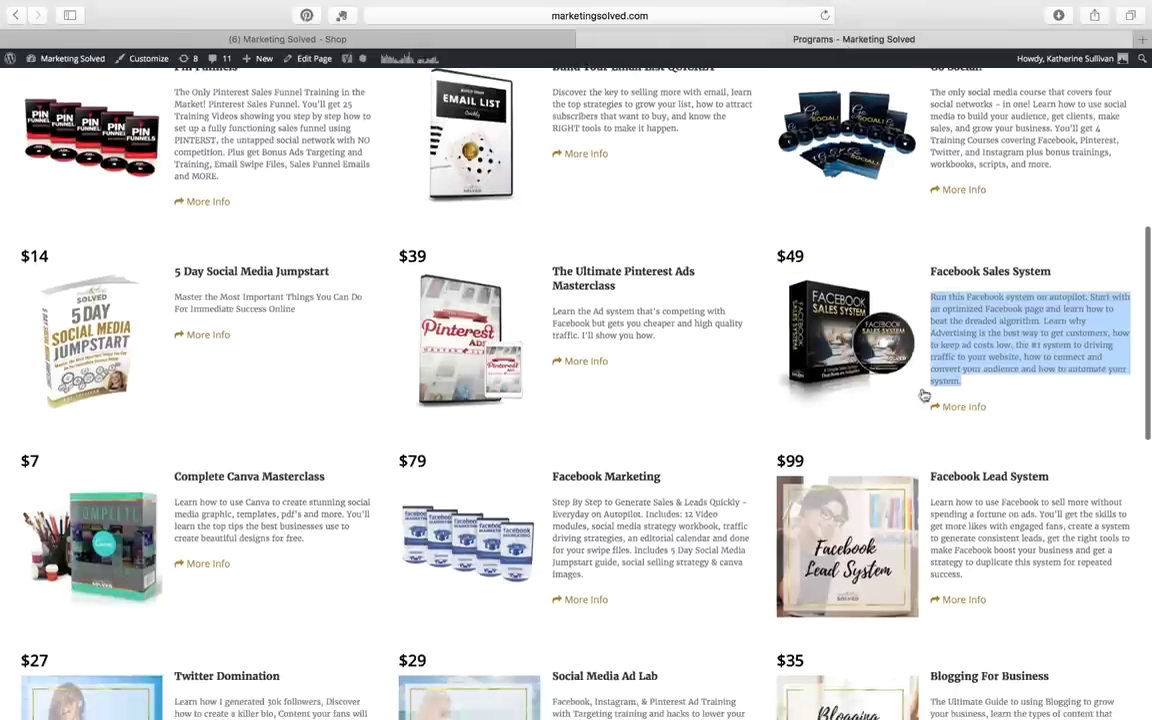
pyautogui.click(832, 357)
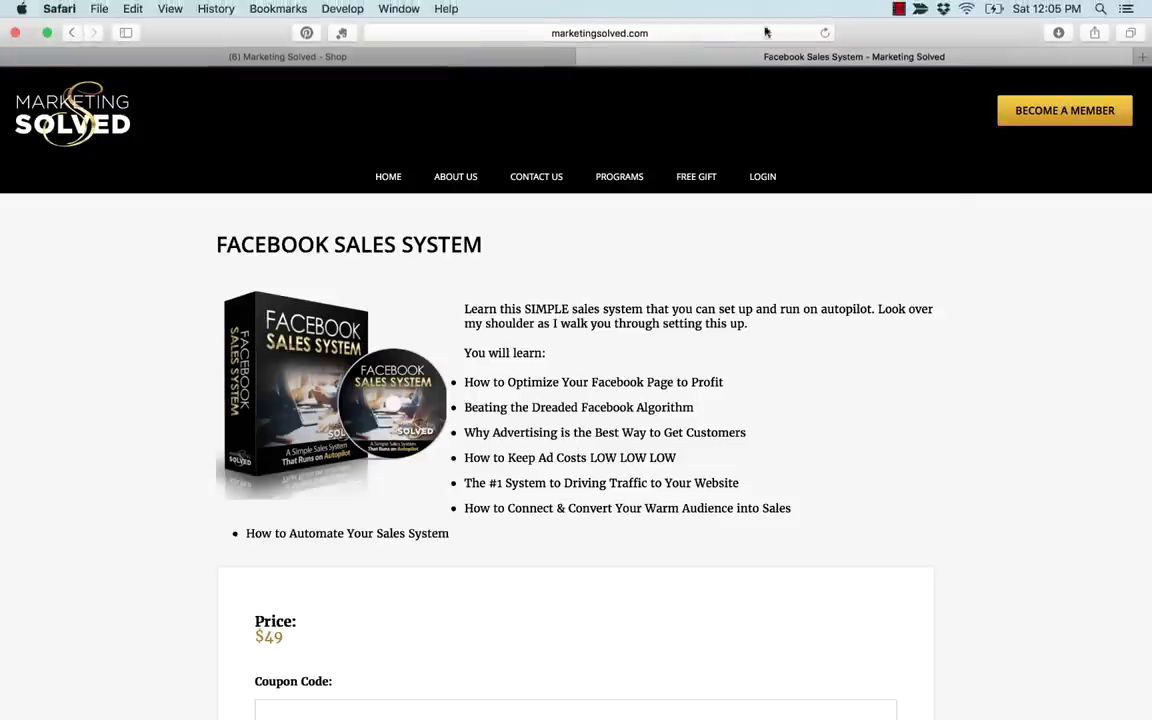
pyautogui.click(710, 35)
pyautogui.press('super+c')
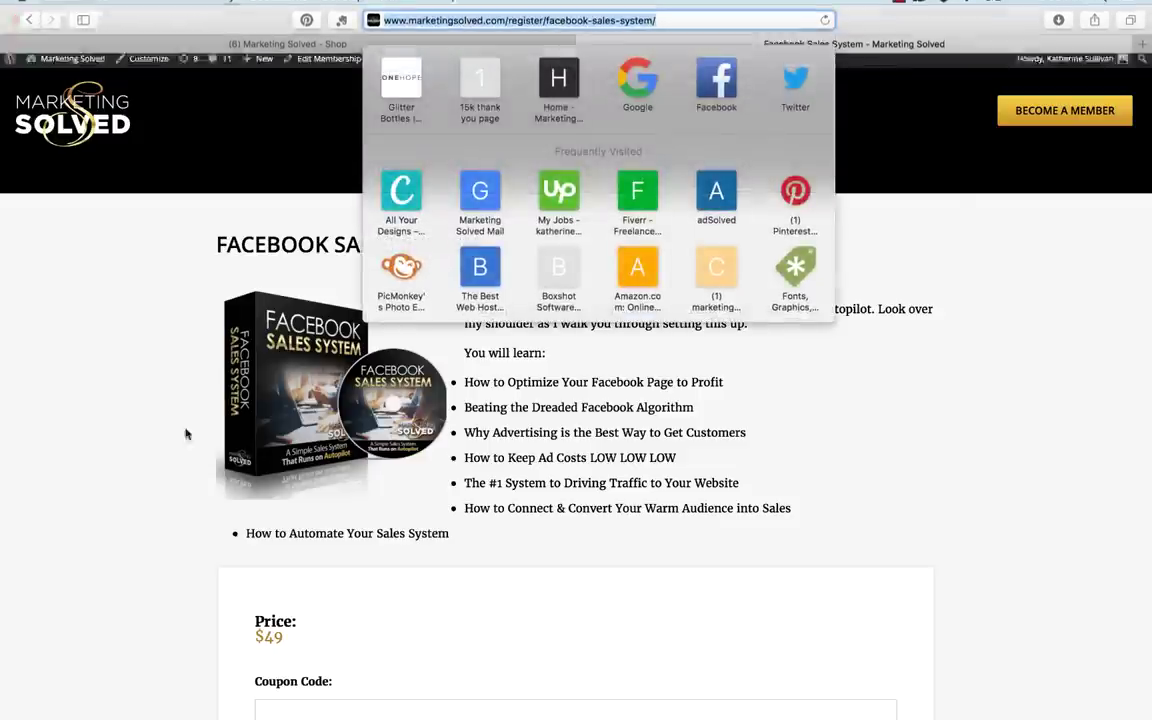
pyautogui.scroll(-5, 185, 450)
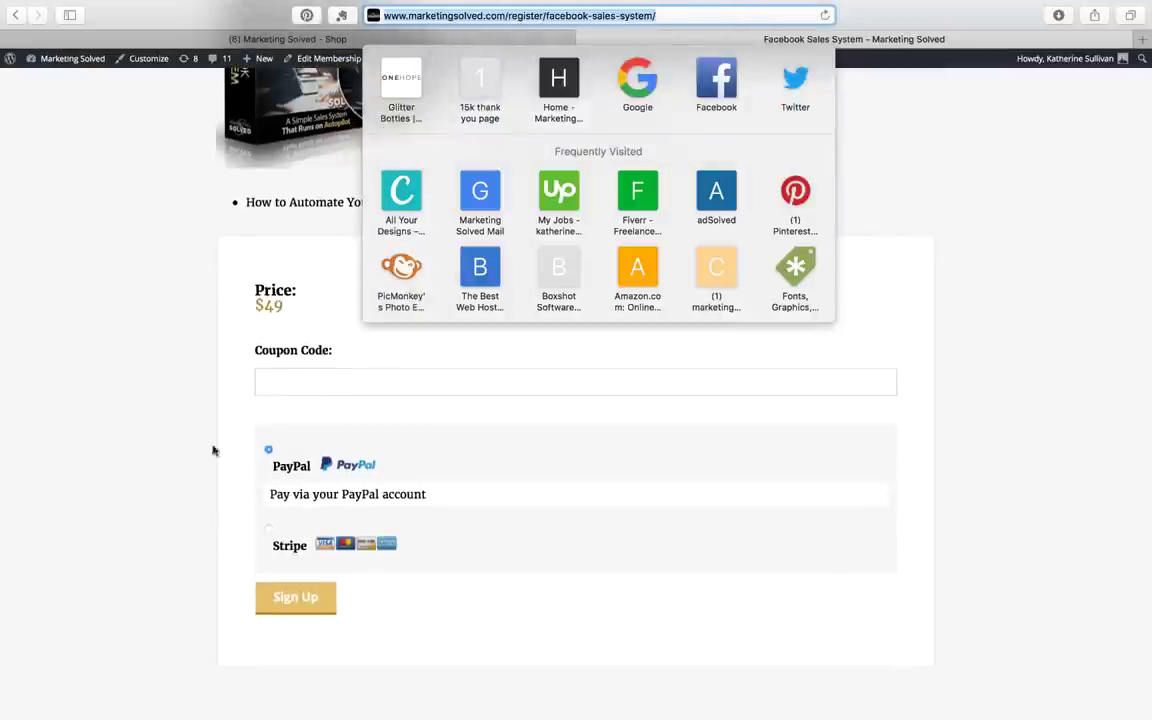
pyautogui.click(276, 40)
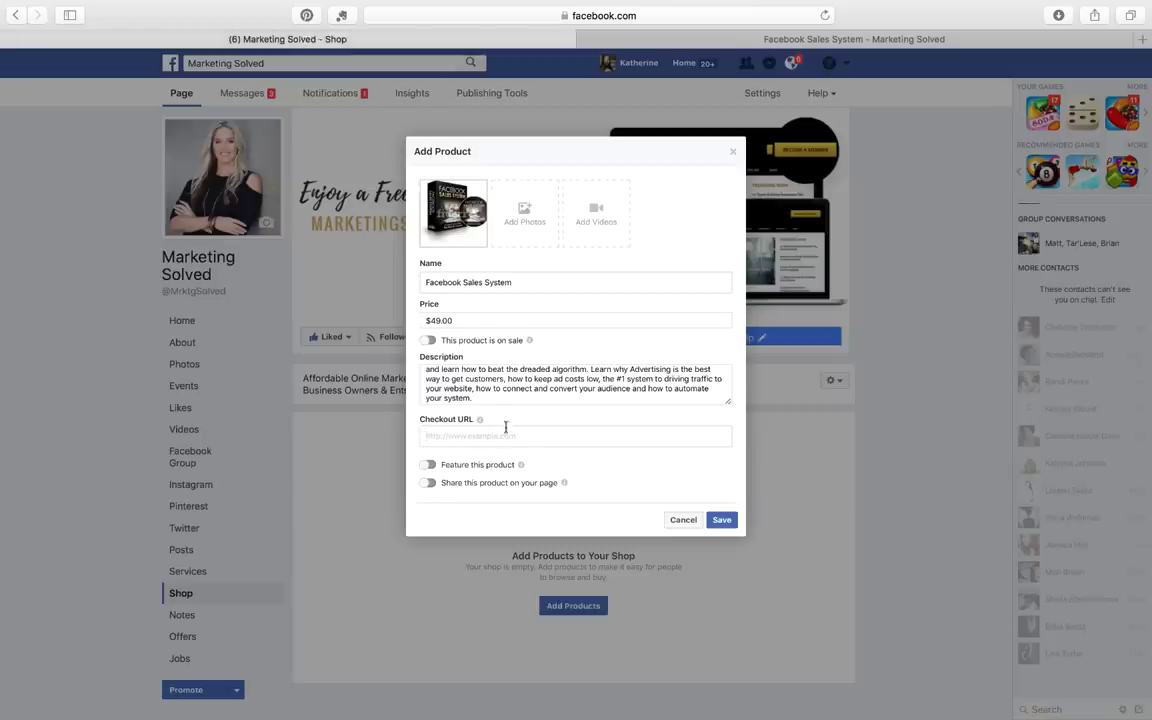
pyautogui.press('super+v')
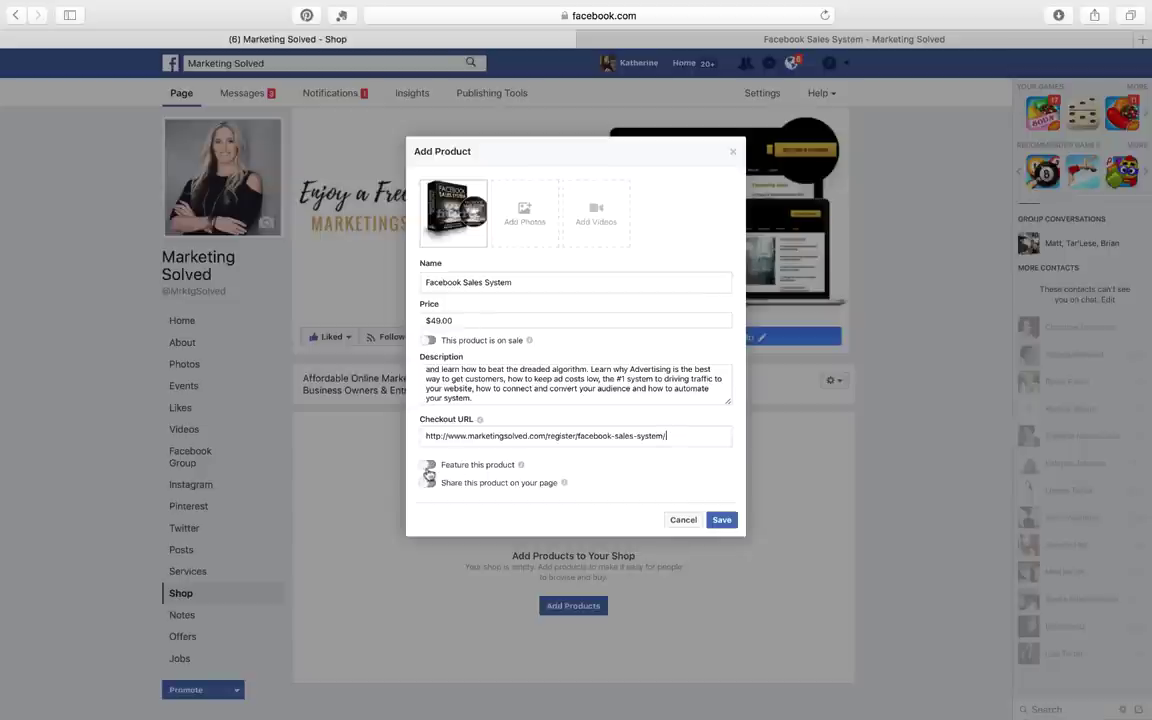
# - Mark the Facebook Sales System as a featured product, save it, and view its listings in the shop
pyautogui.click(429, 465)
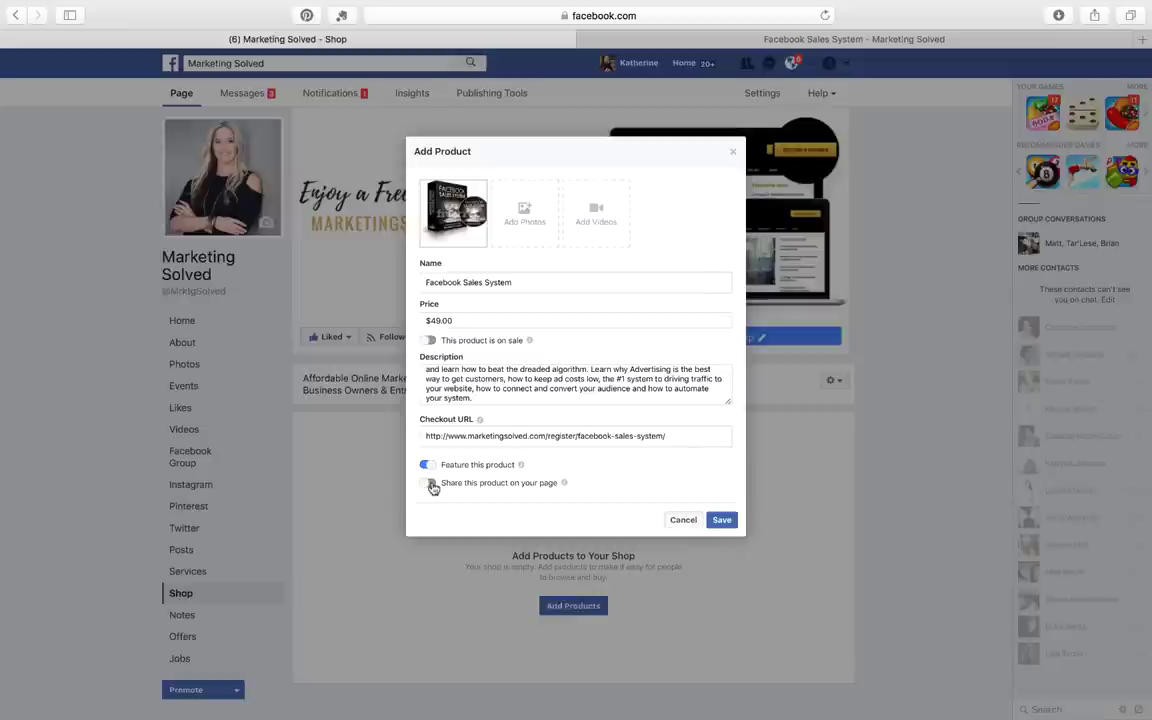
pyautogui.click(722, 520)
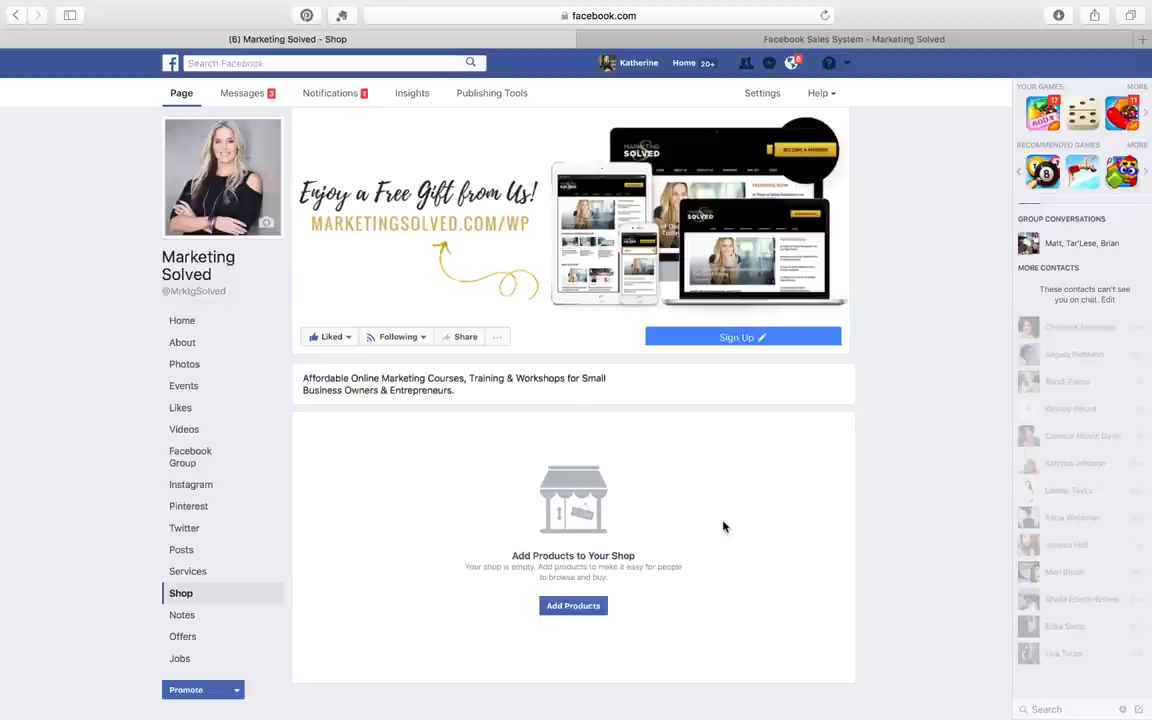
pyautogui.scroll(-5, 724, 527)
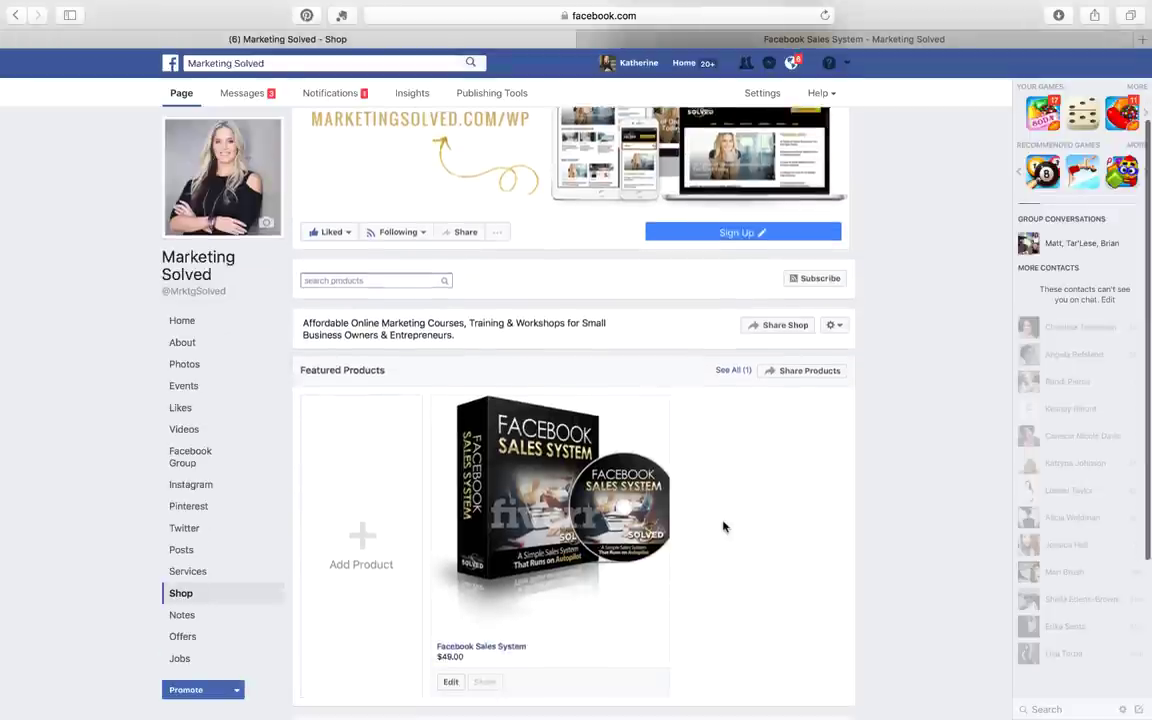
pyautogui.scroll(-2, 723, 526)
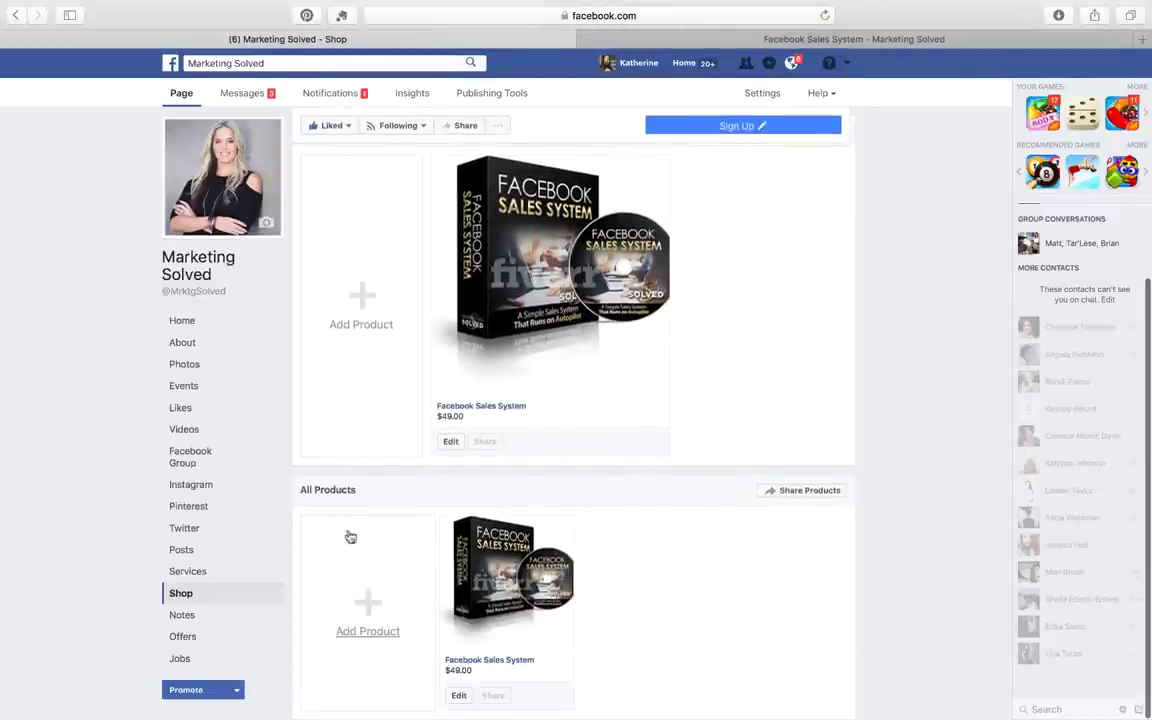
# - Edit the Facebook Sales System product to turn off featuring and save the change
pyautogui.scroll(3, 350, 516)
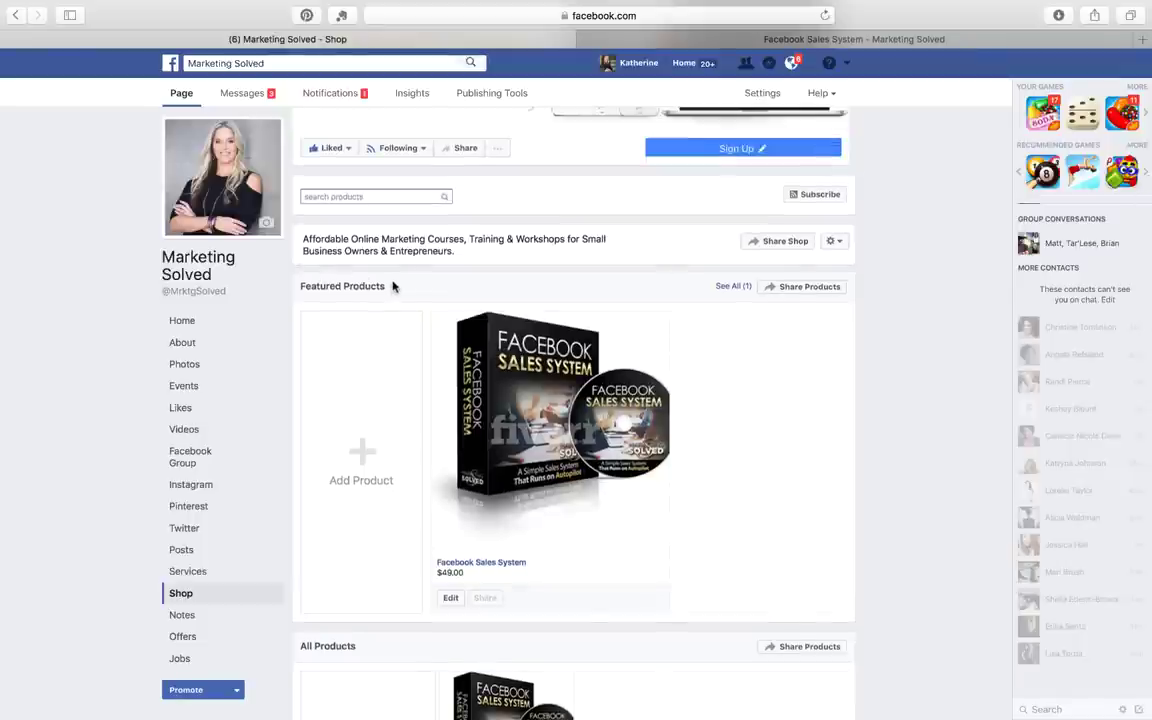
pyautogui.scroll(-3, 435, 491)
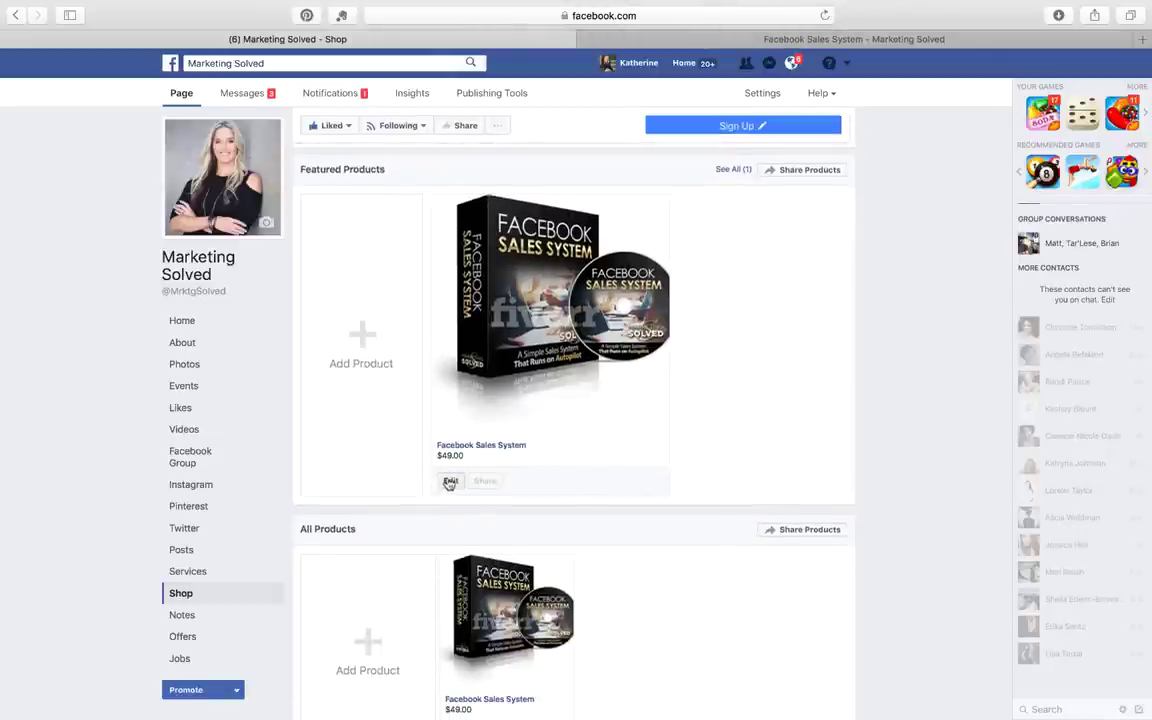
pyautogui.click(450, 482)
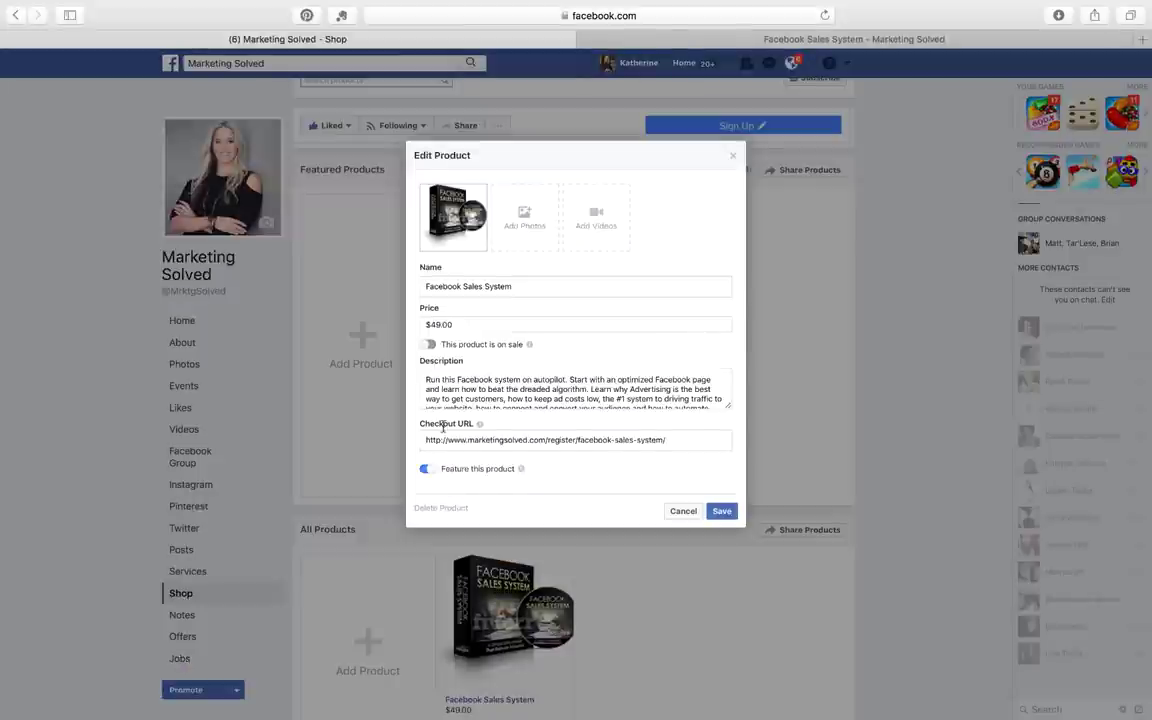
pyautogui.click(426, 469)
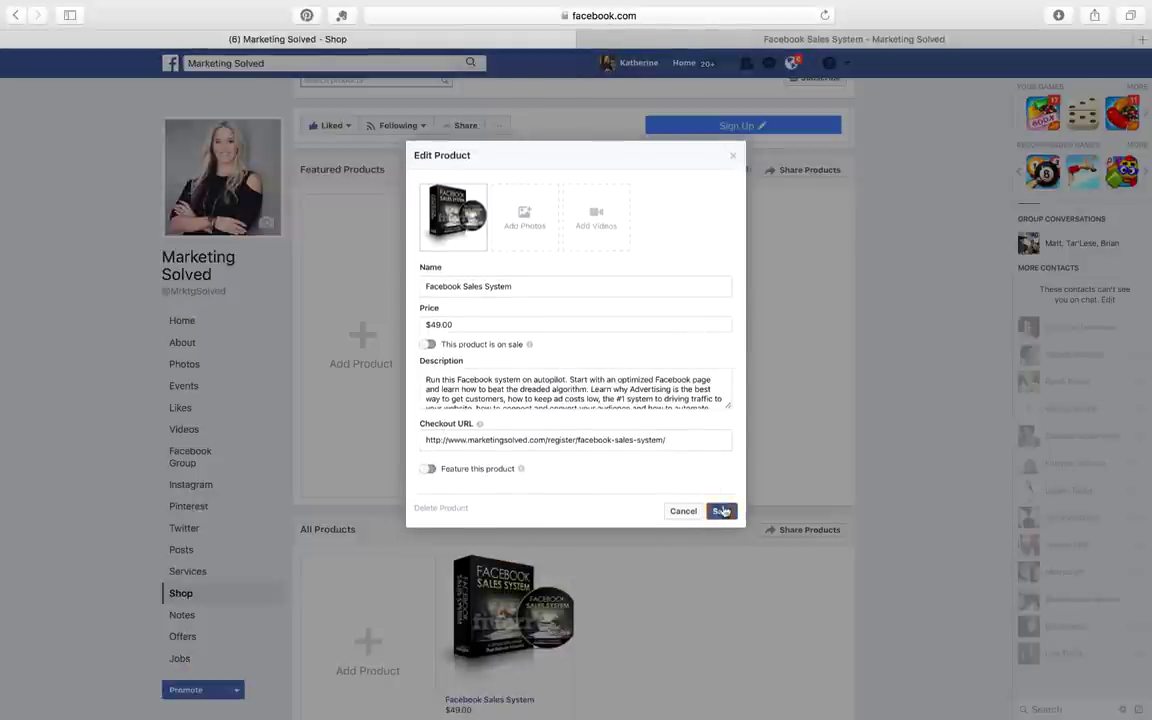
pyautogui.click(722, 511)
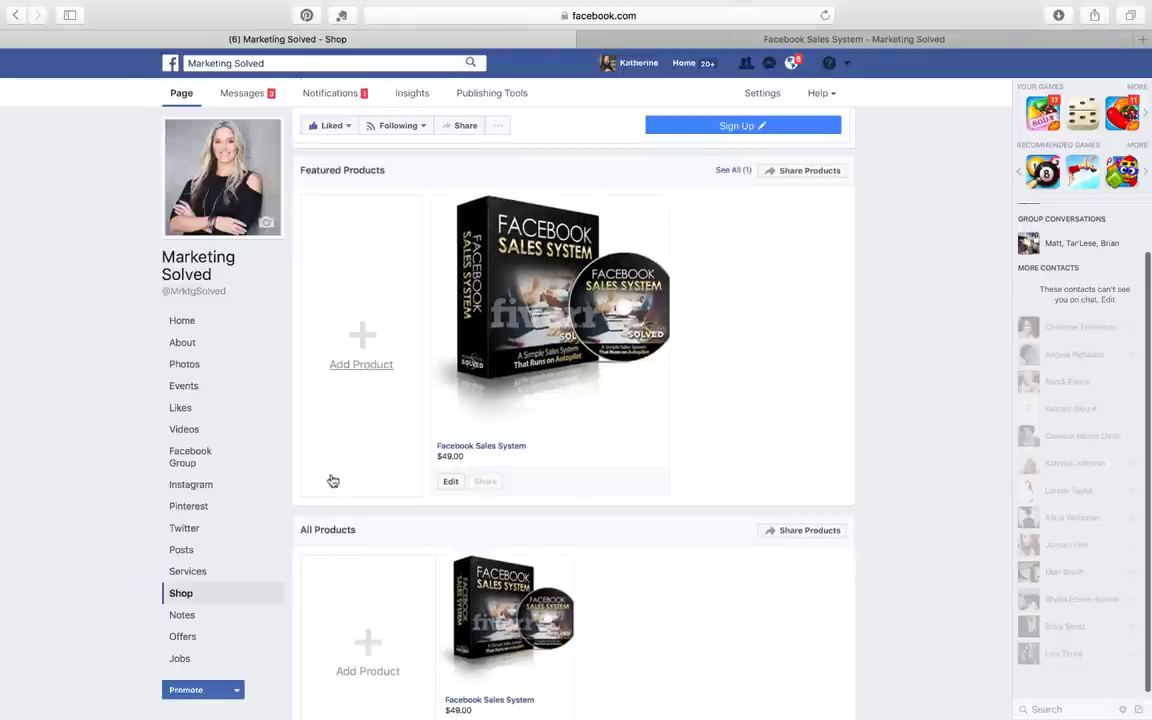
pyautogui.scroll(-1, 388, 489)
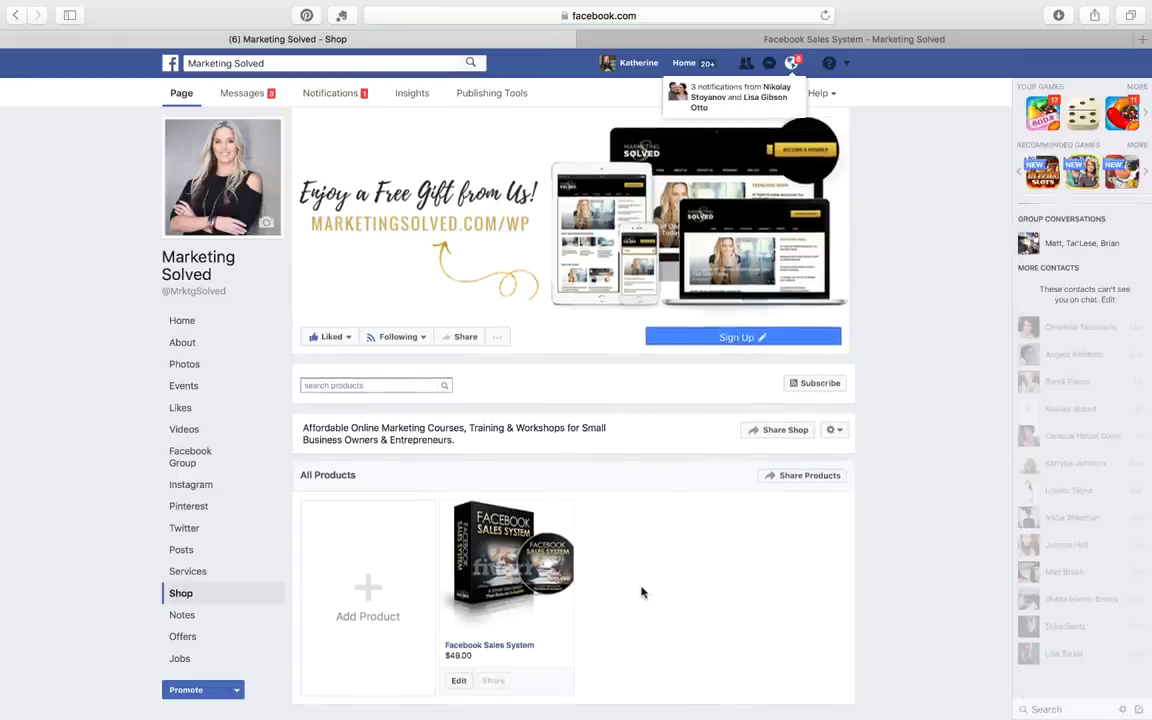
# - Start another shop product named "20k in 20 Days", copying the address of that program's page from the website
pyautogui.click(384, 578)
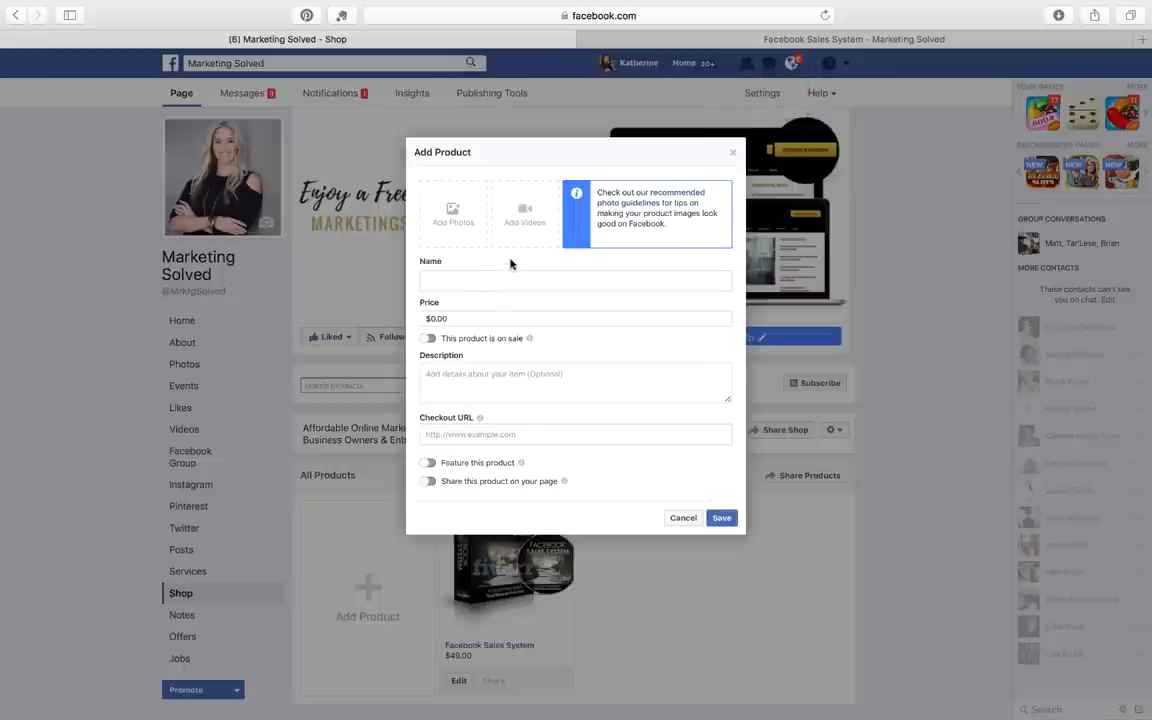
pyautogui.click(870, 39)
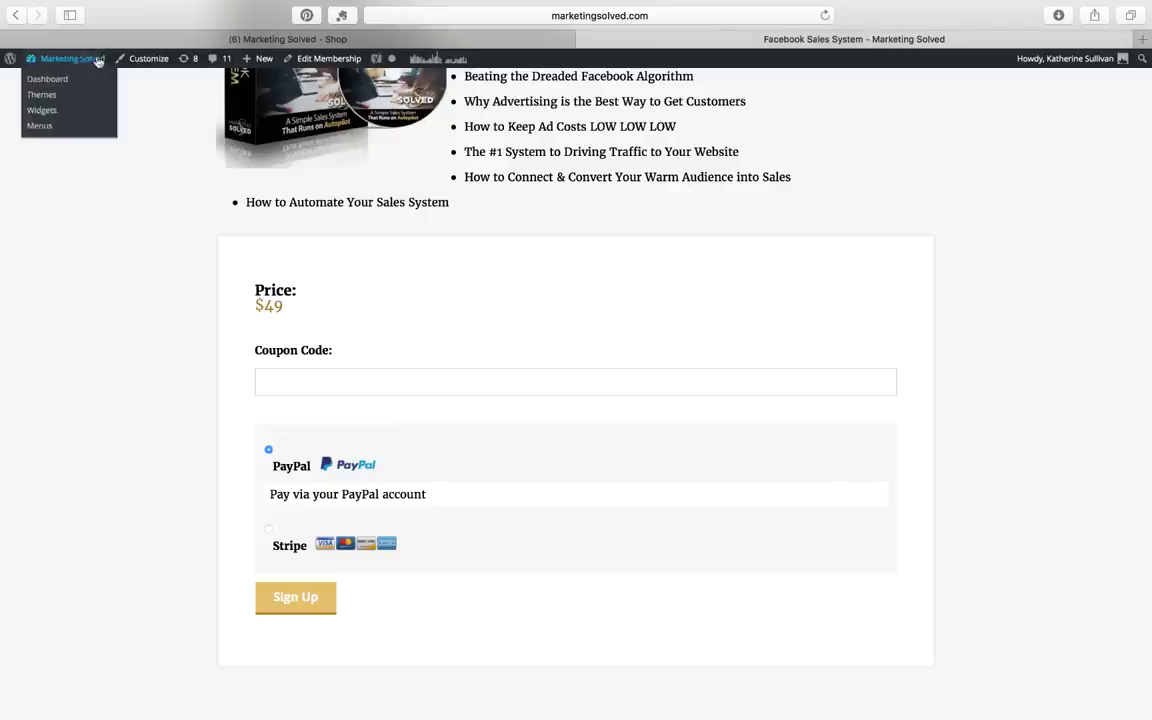
pyautogui.click(15, 17)
pyautogui.scroll(5, 183, 429)
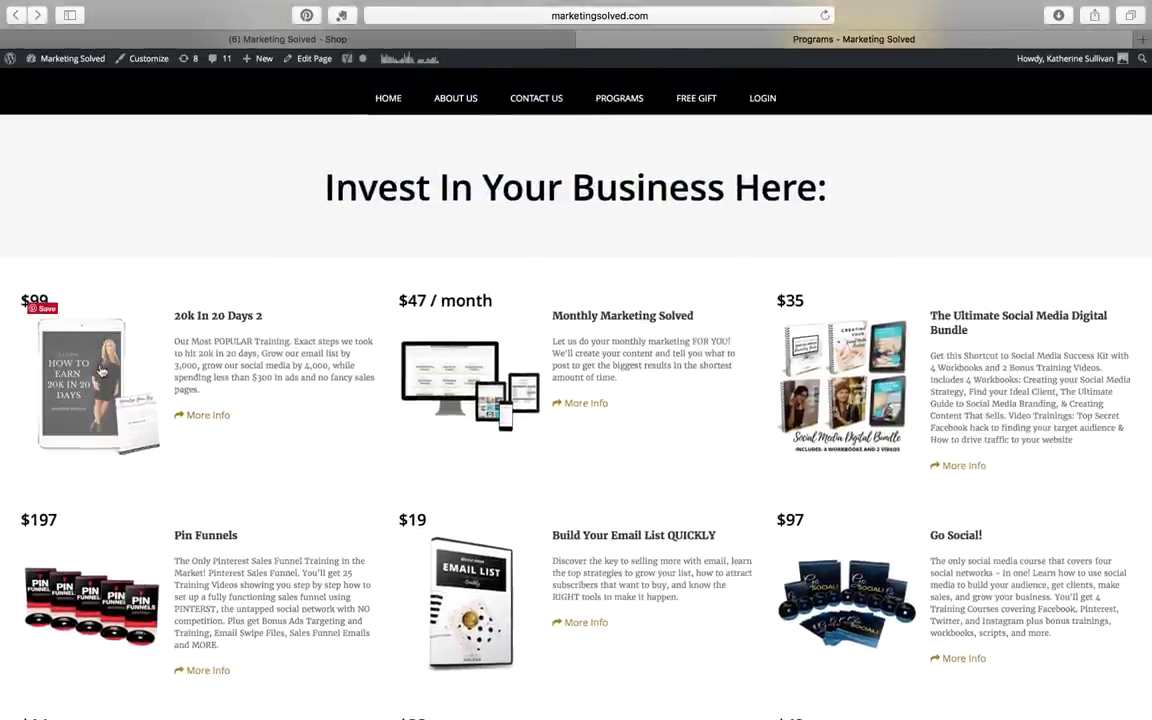
pyautogui.click(655, 16)
pyautogui.press('super+c')
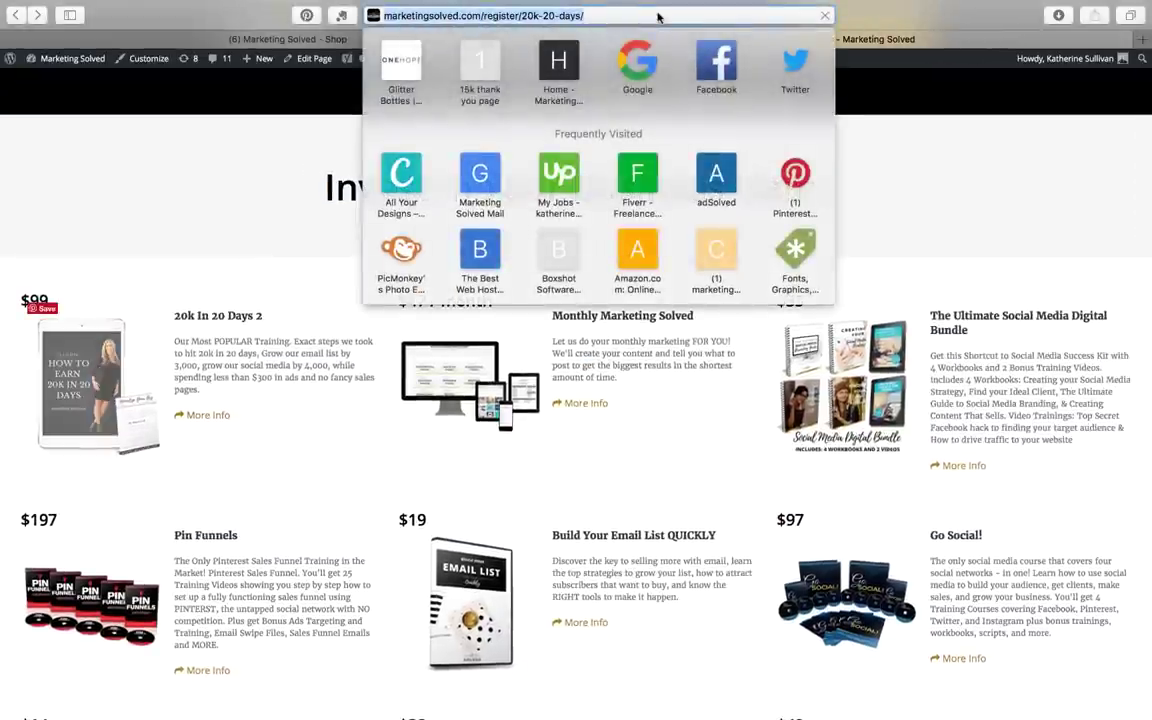
pyautogui.click(298, 40)
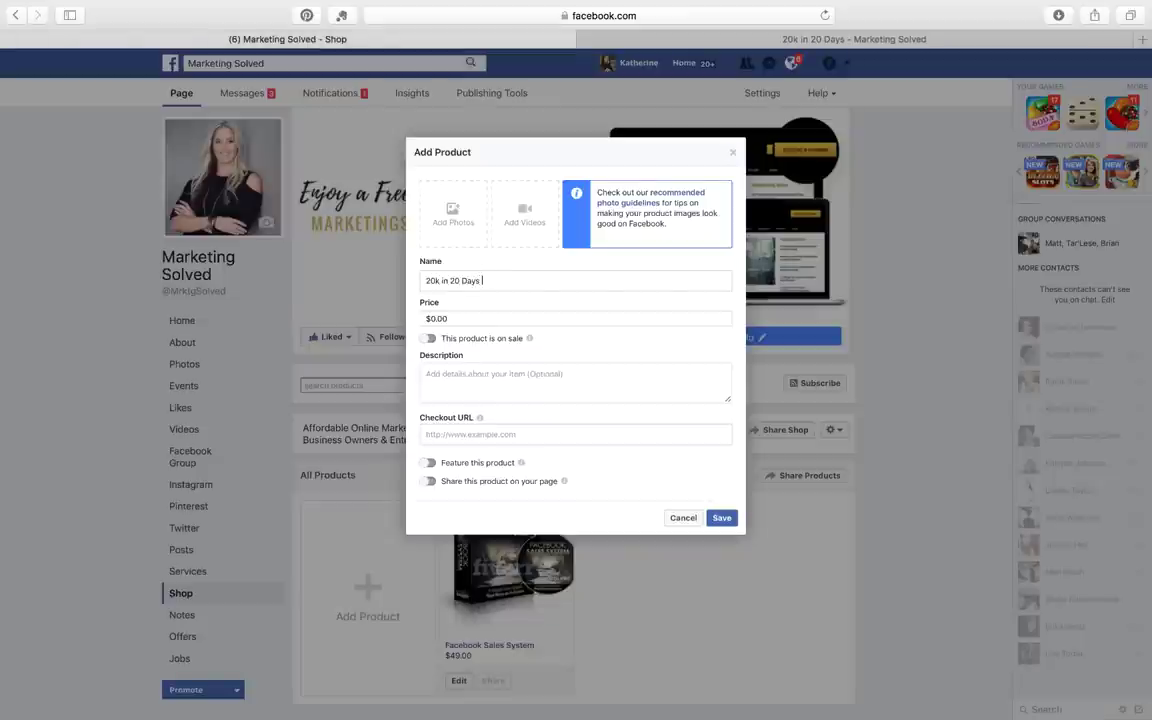
# - Set the 20k in 20 Days product's price to $99.00, mark it as on sale, and set the sale price to $59.00
pyautogui.click(797, 40)
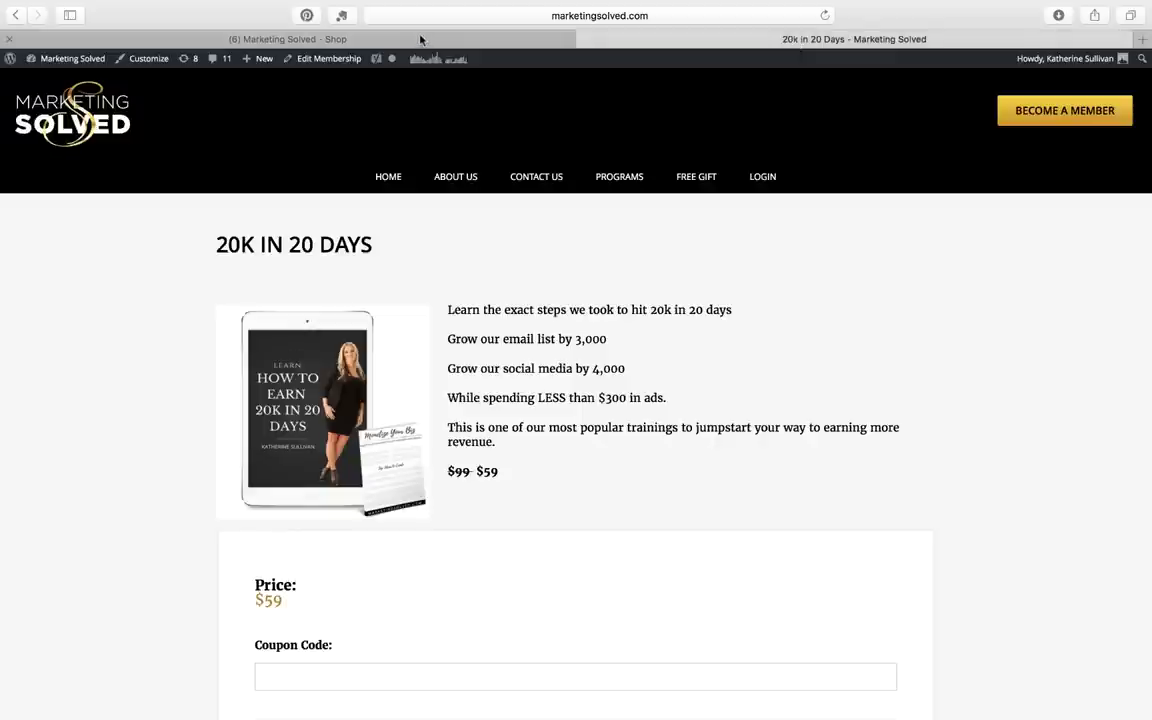
pyautogui.click(420, 39)
pyautogui.moveTo(468, 319); pyautogui.dragTo(407, 323)
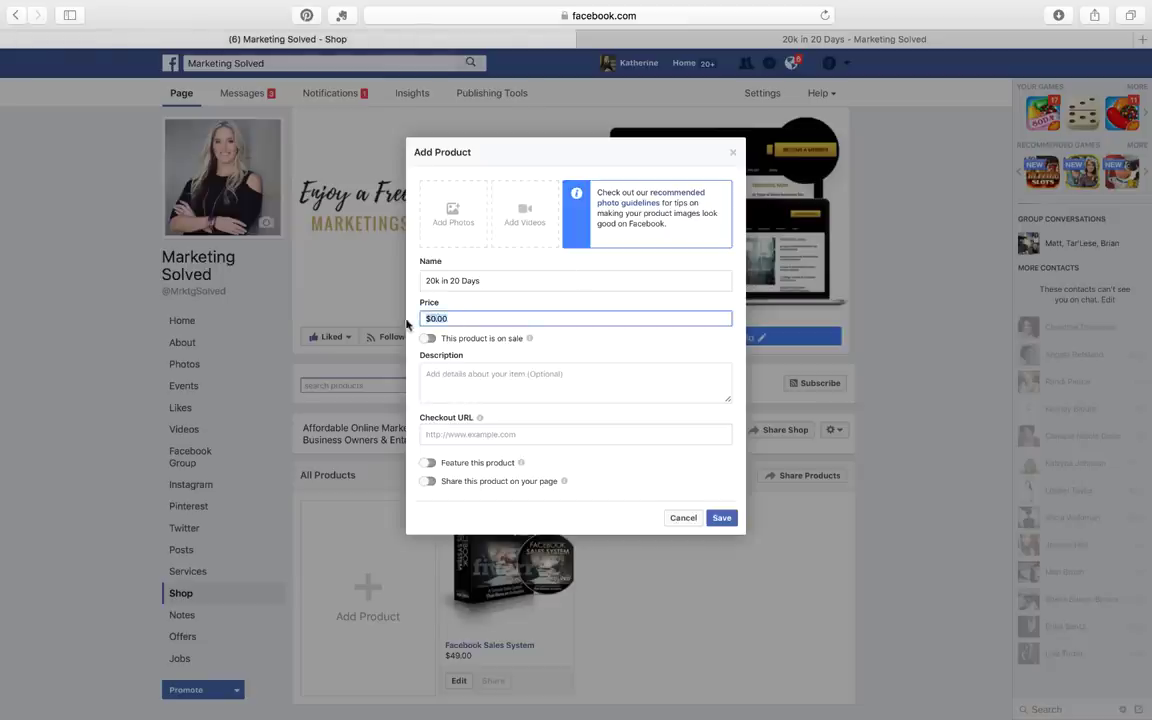
pyautogui.write('5')
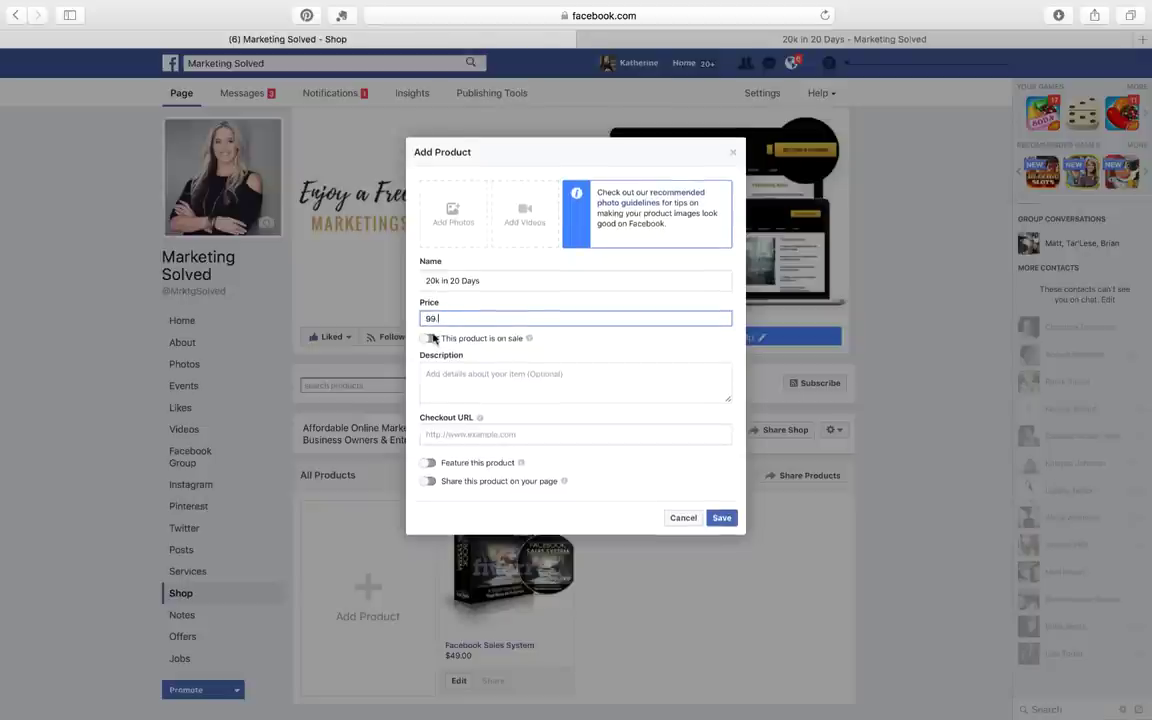
pyautogui.click(430, 340)
pyautogui.click(440, 342)
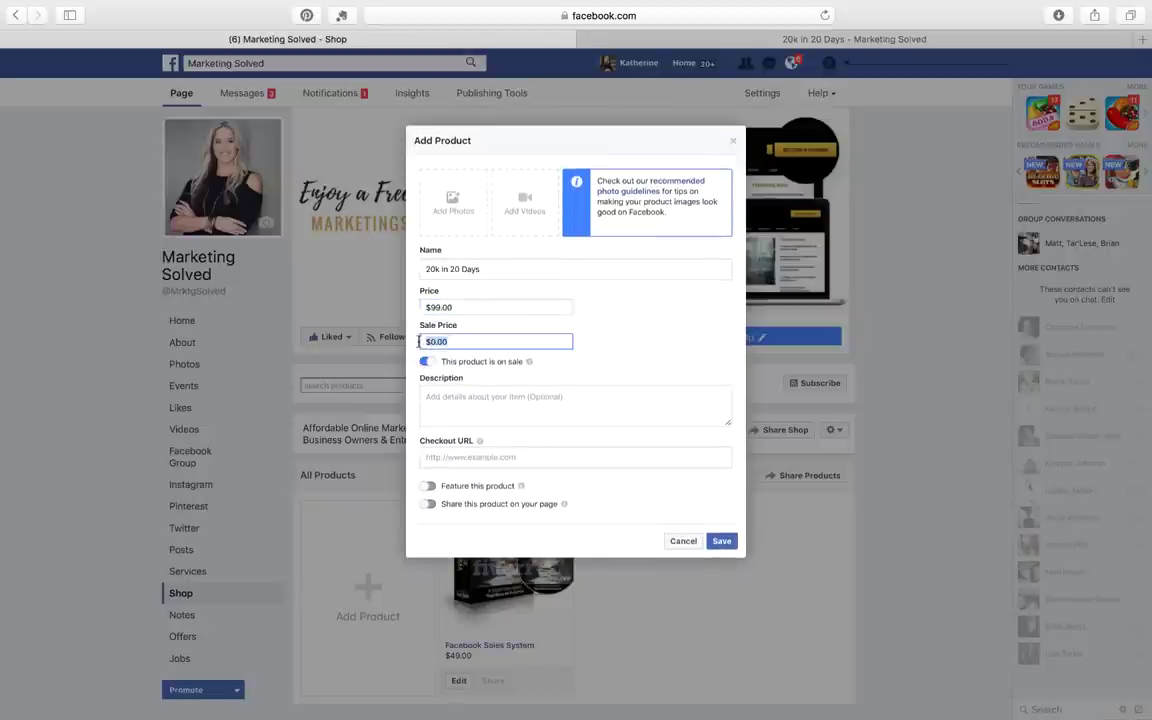
pyautogui.write('59.')
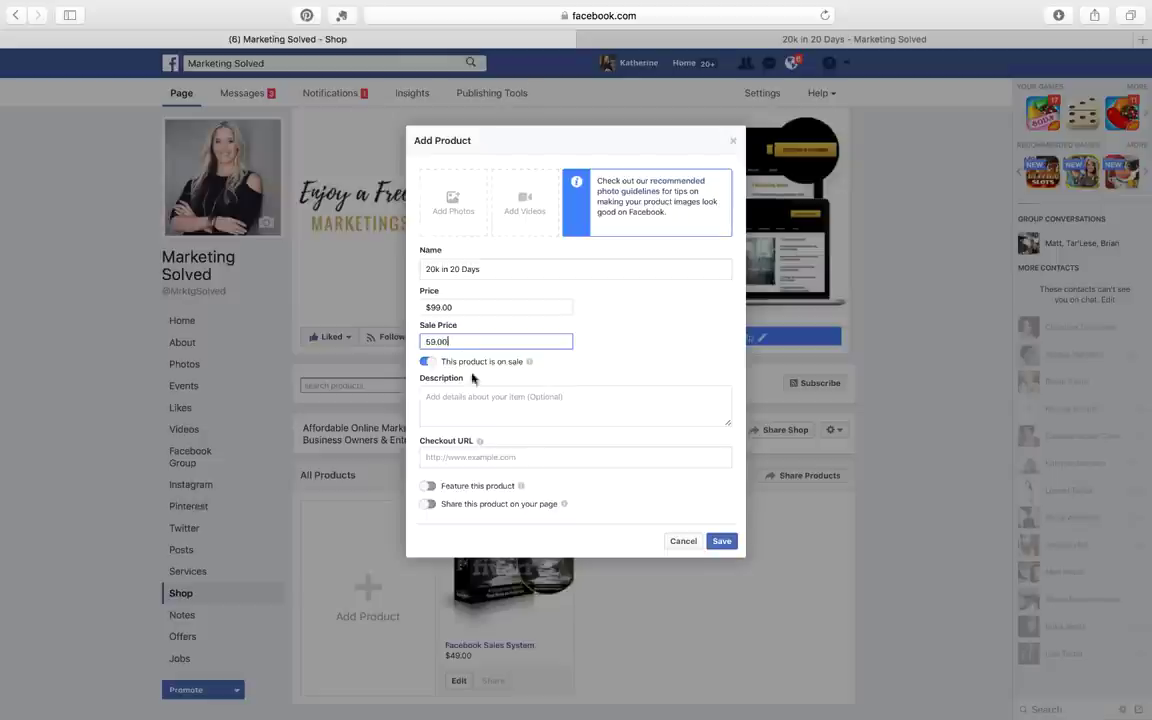
pyautogui.click(493, 396)
pyautogui.click(519, 458)
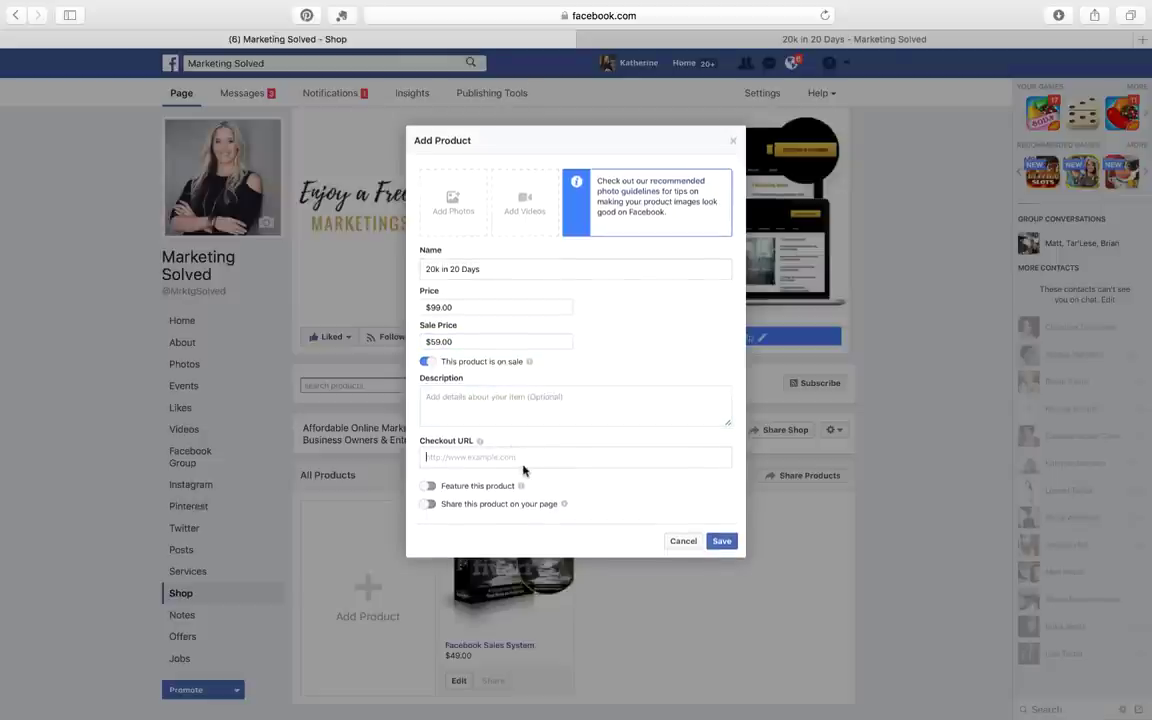
pyautogui.press('super+v')
# - Copy the 20k In 20 Days 2 blurb from the website's Programs page into the product's description
pyautogui.click(789, 40)
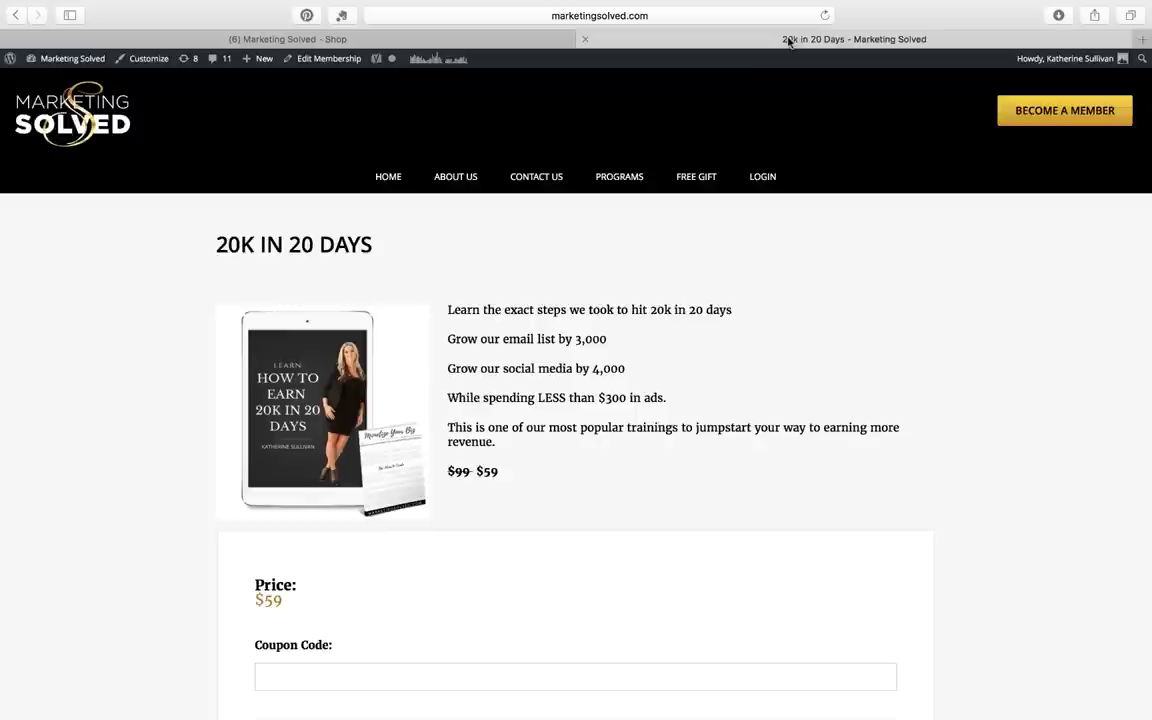
pyautogui.click(16, 16)
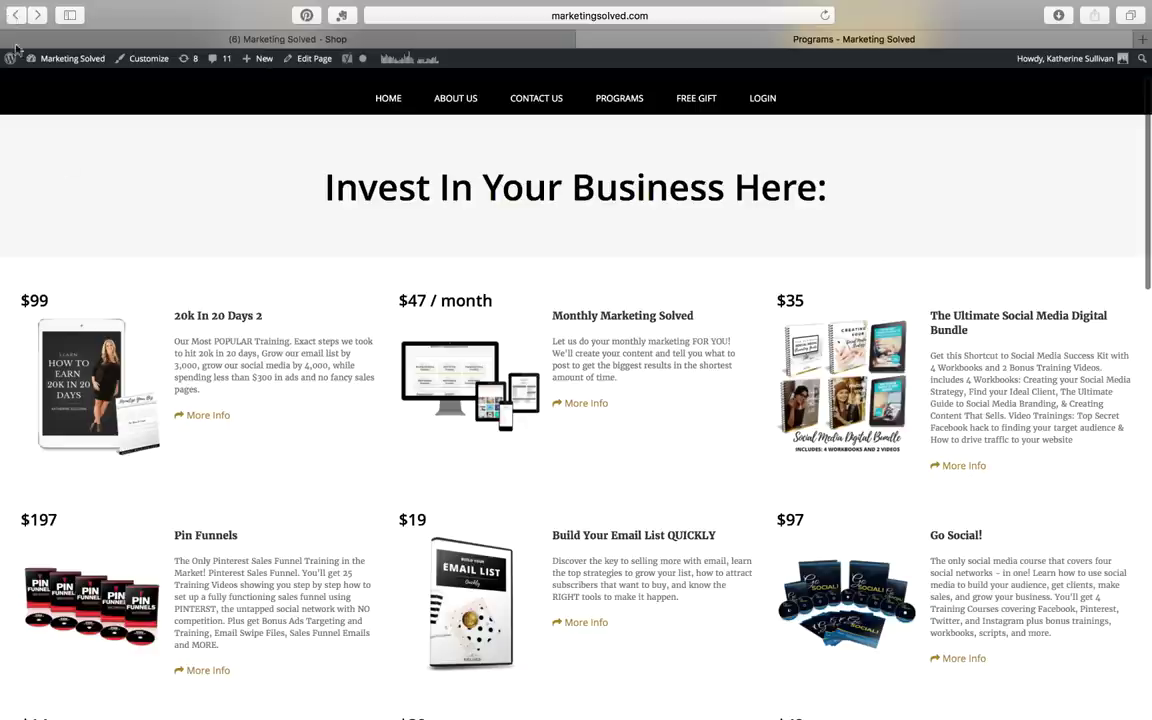
pyautogui.moveTo(174, 341); pyautogui.dragTo(211, 388)
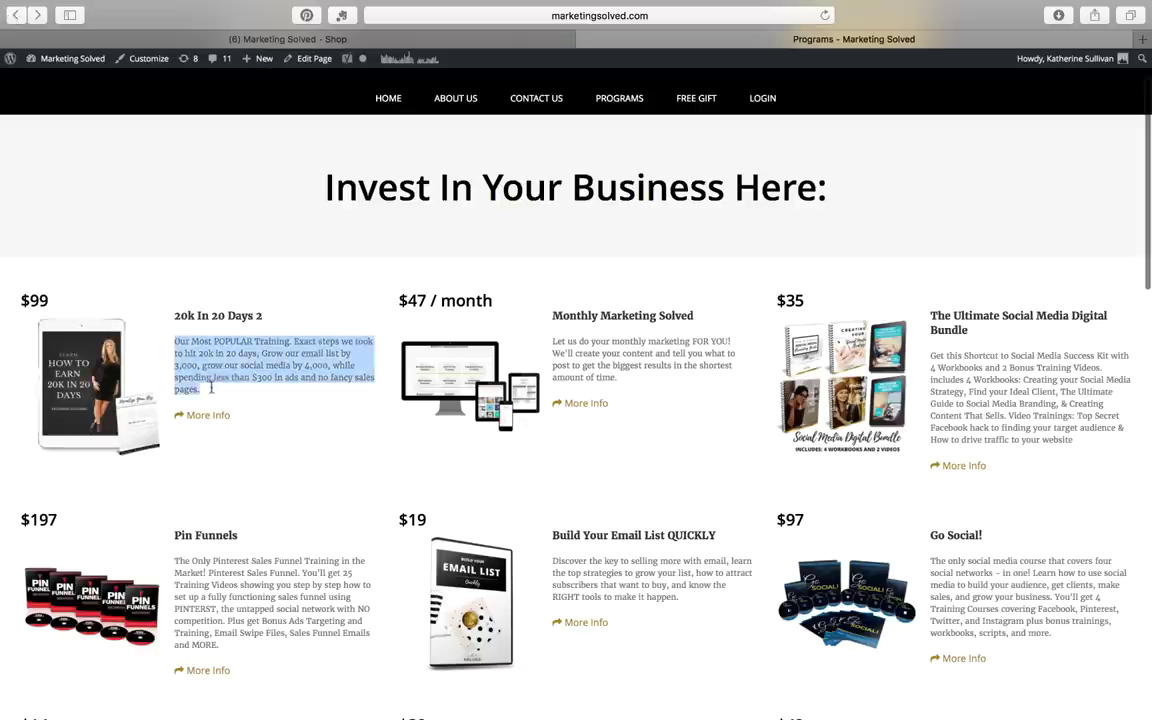
pyautogui.press('super+c')
pyautogui.click(332, 40)
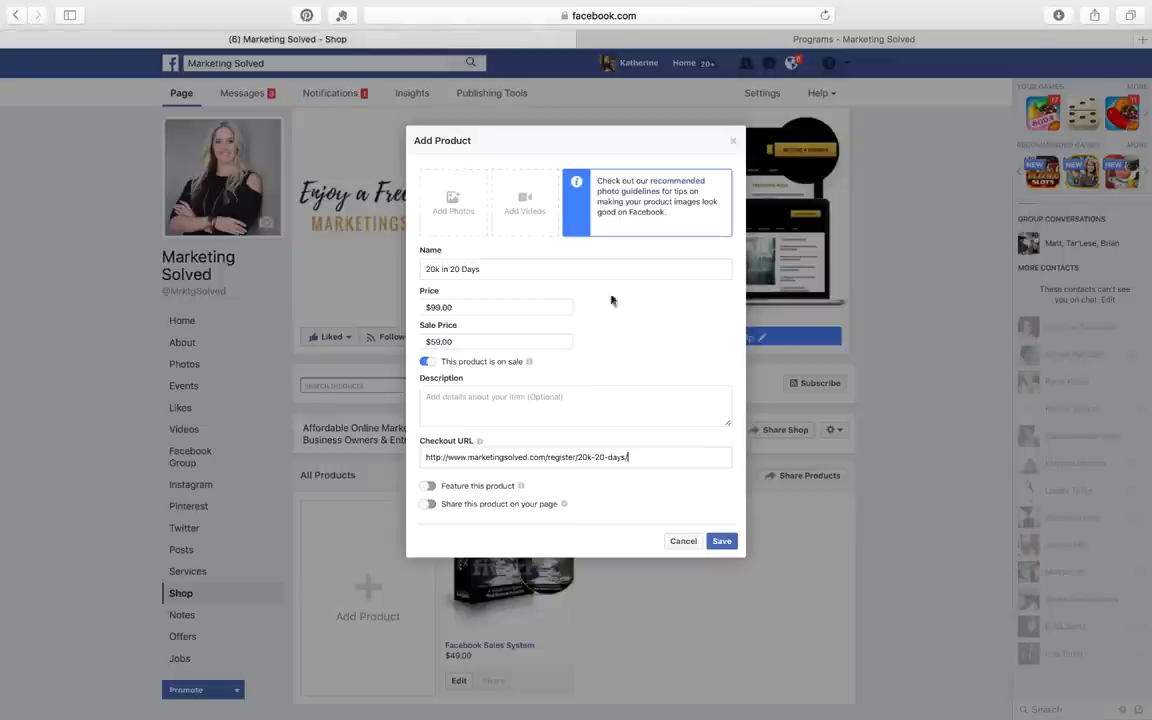
pyautogui.click(514, 407)
pyautogui.press('super+v')
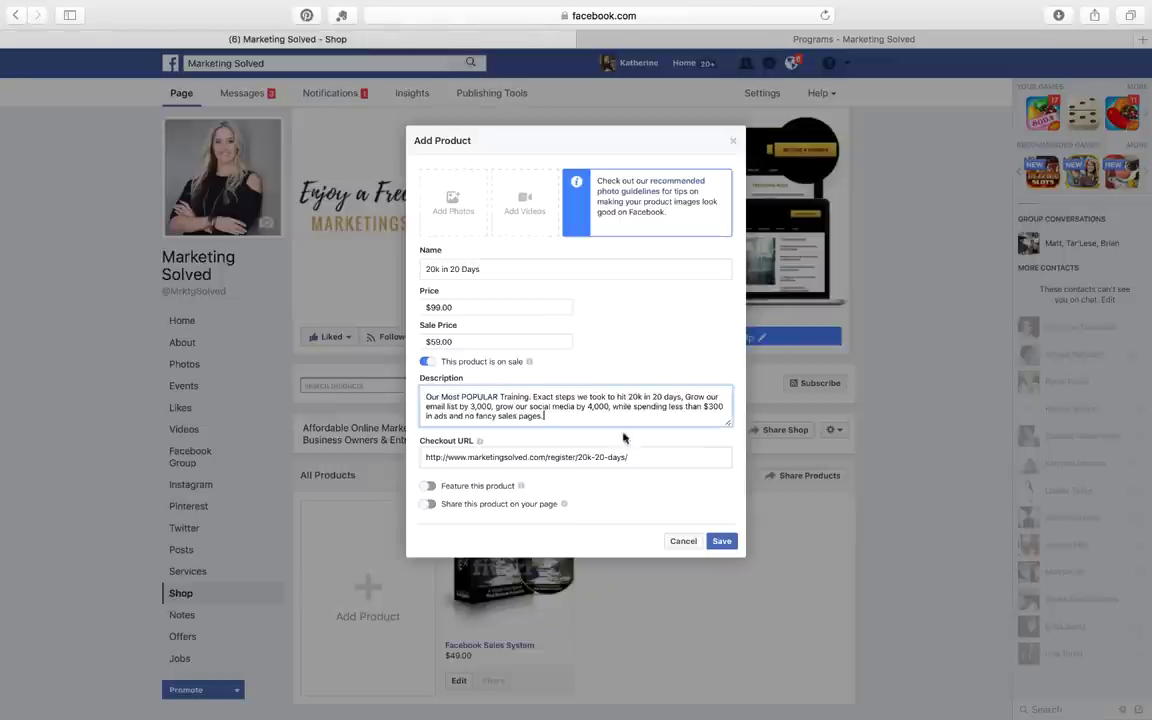
# - Add the "How to Earn 20k in 20 Days" tablet image from the Desktop as the product photo and save the product
pyautogui.click(724, 542)
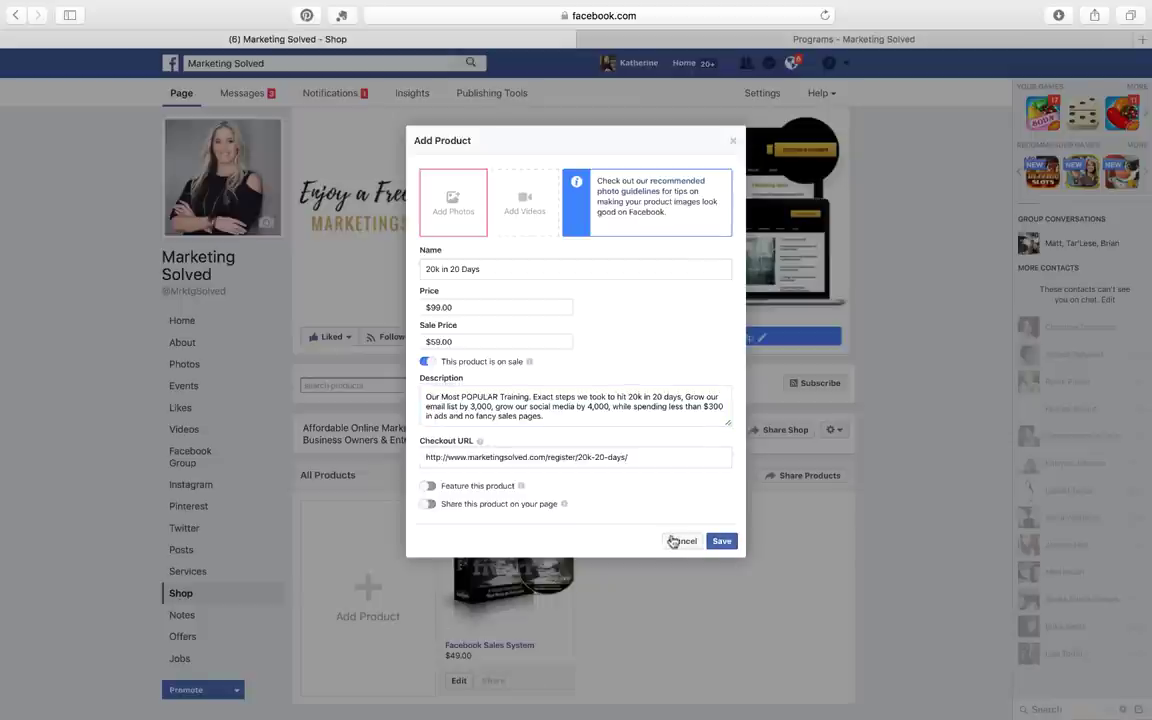
pyautogui.click(457, 230)
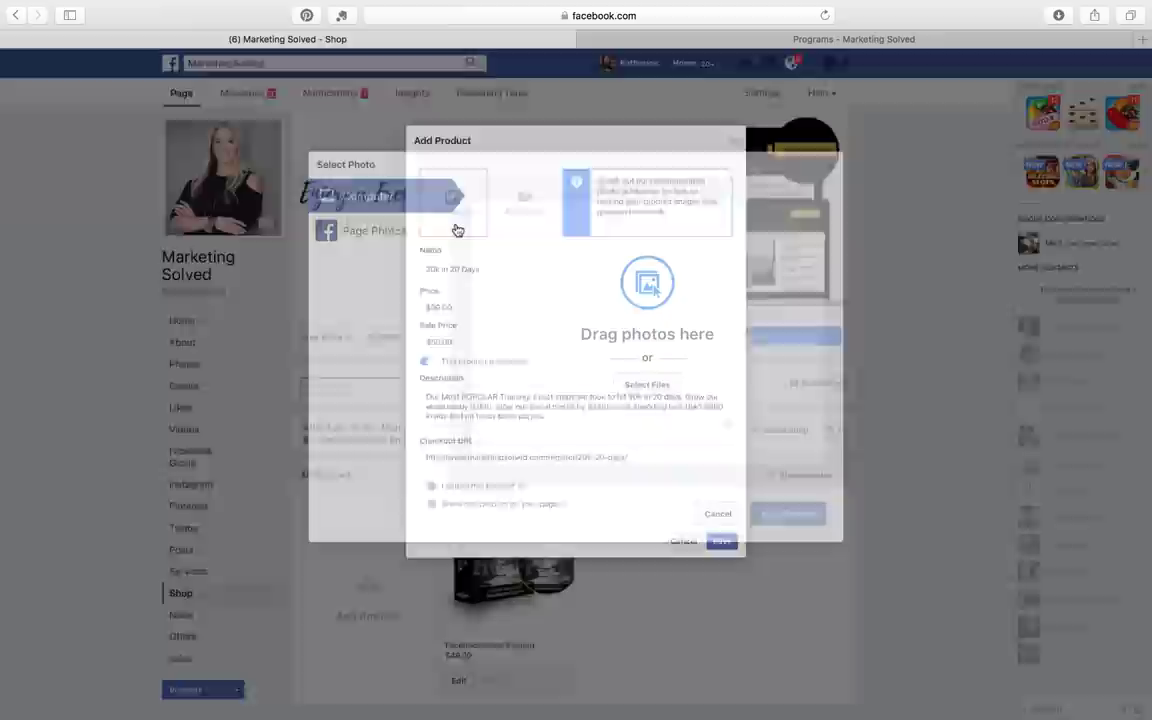
pyautogui.click(640, 386)
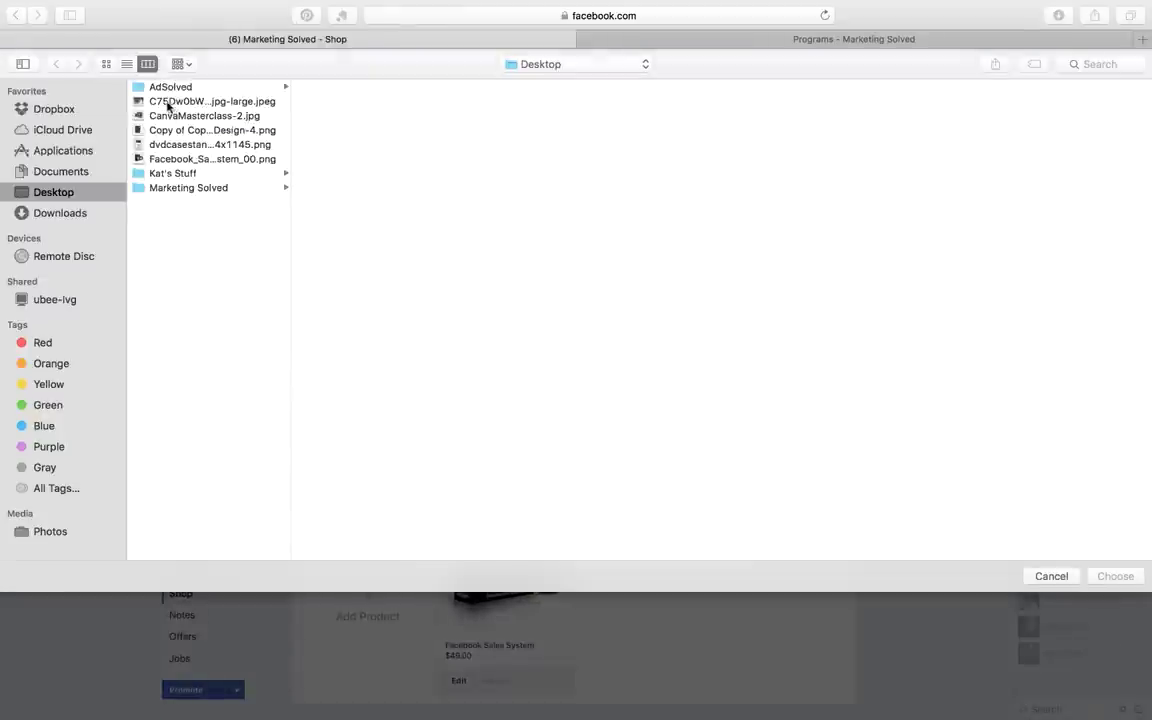
pyautogui.click(104, 62)
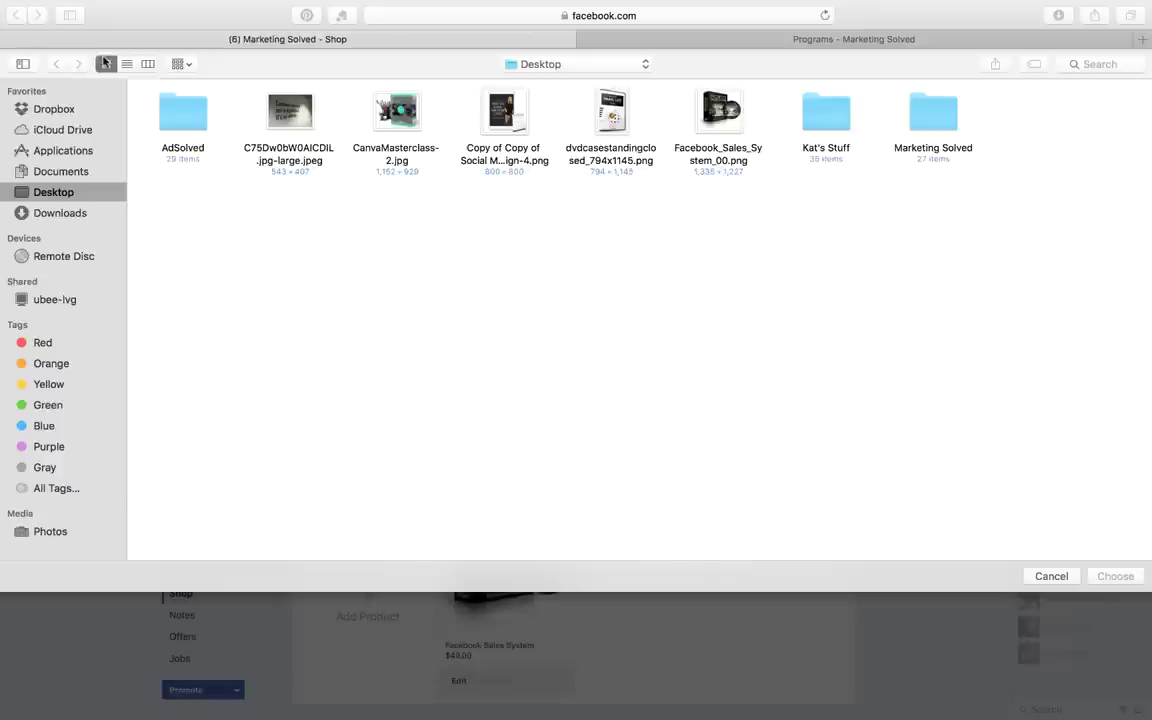
pyautogui.doubleClick(500, 128)
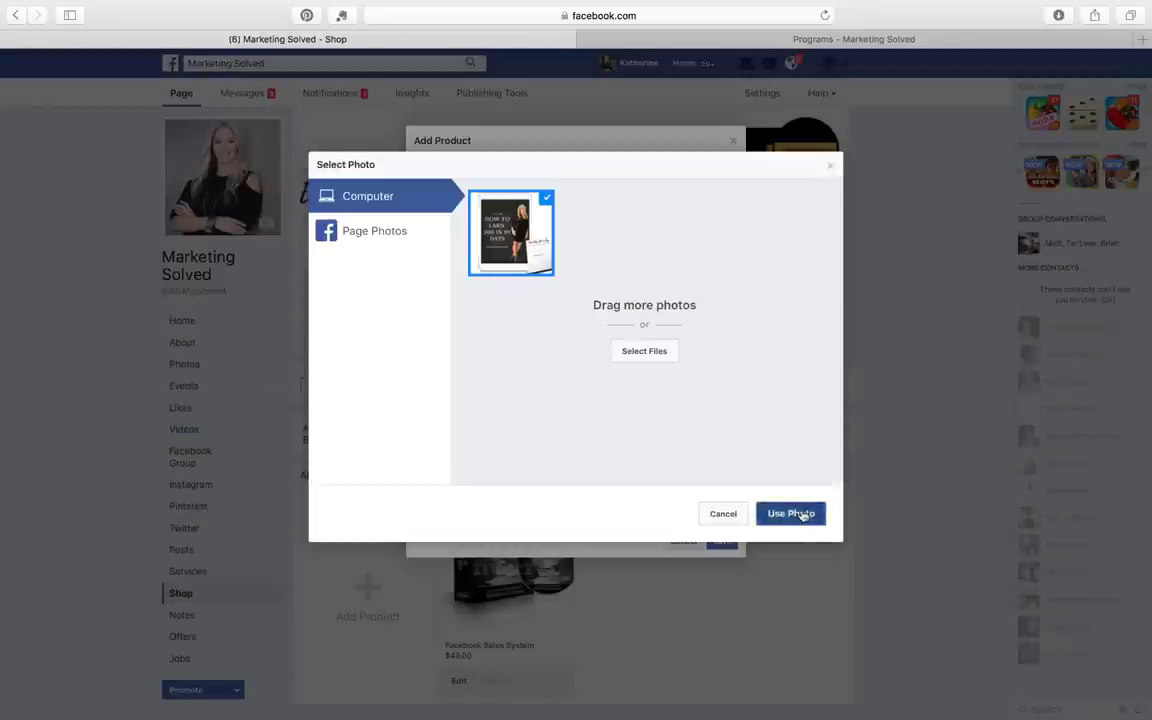
pyautogui.click(792, 513)
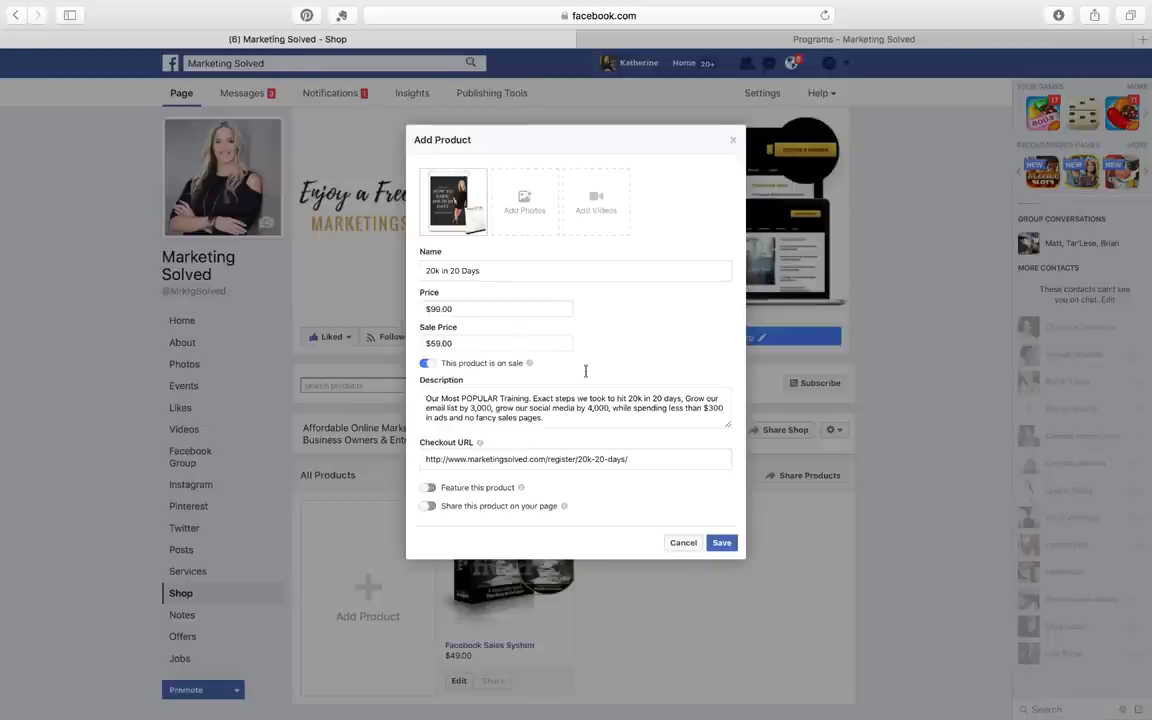
pyautogui.click(718, 545)
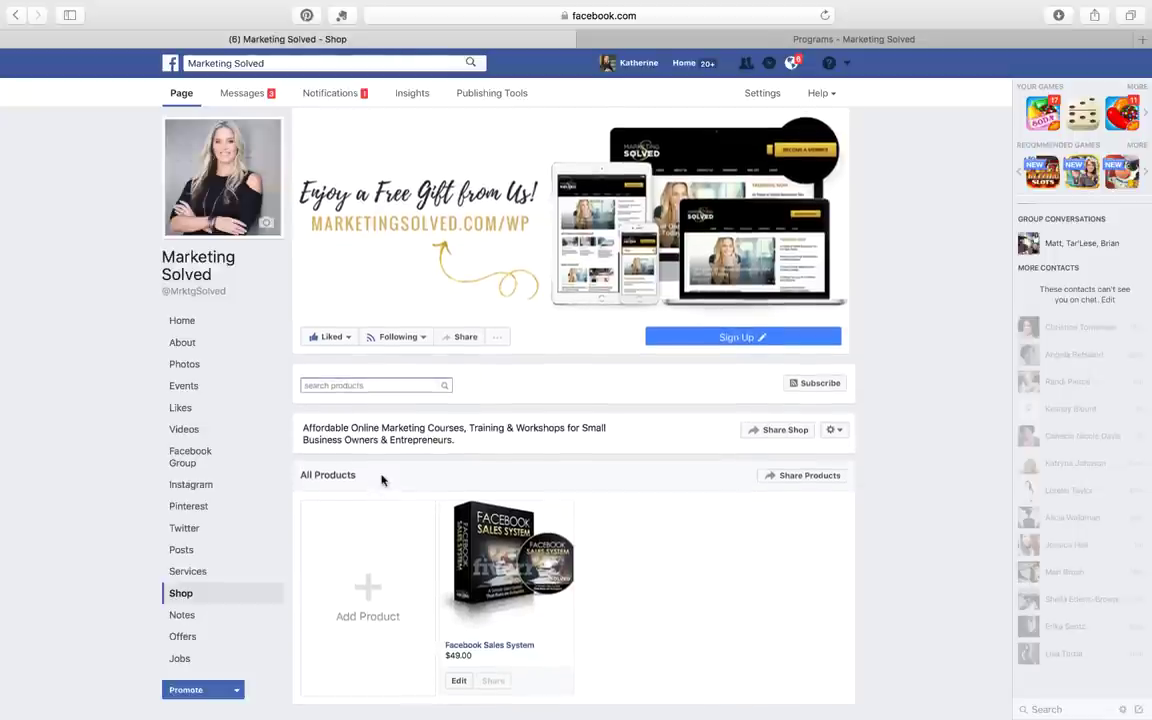
pyautogui.scroll(-1, 381, 480)
pyautogui.scroll(1, 381, 480)
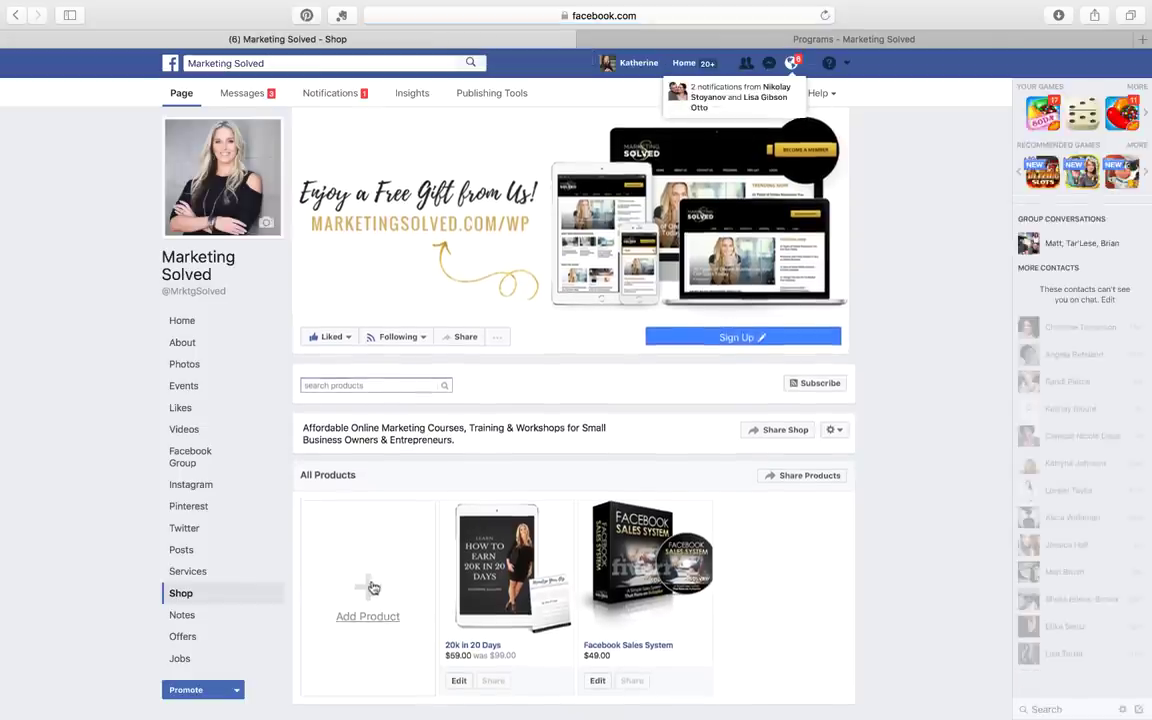
# - Start another shop product and upload CanvaMasterclass-2.jpg from the Desktop for its photo
pyautogui.click(371, 590)
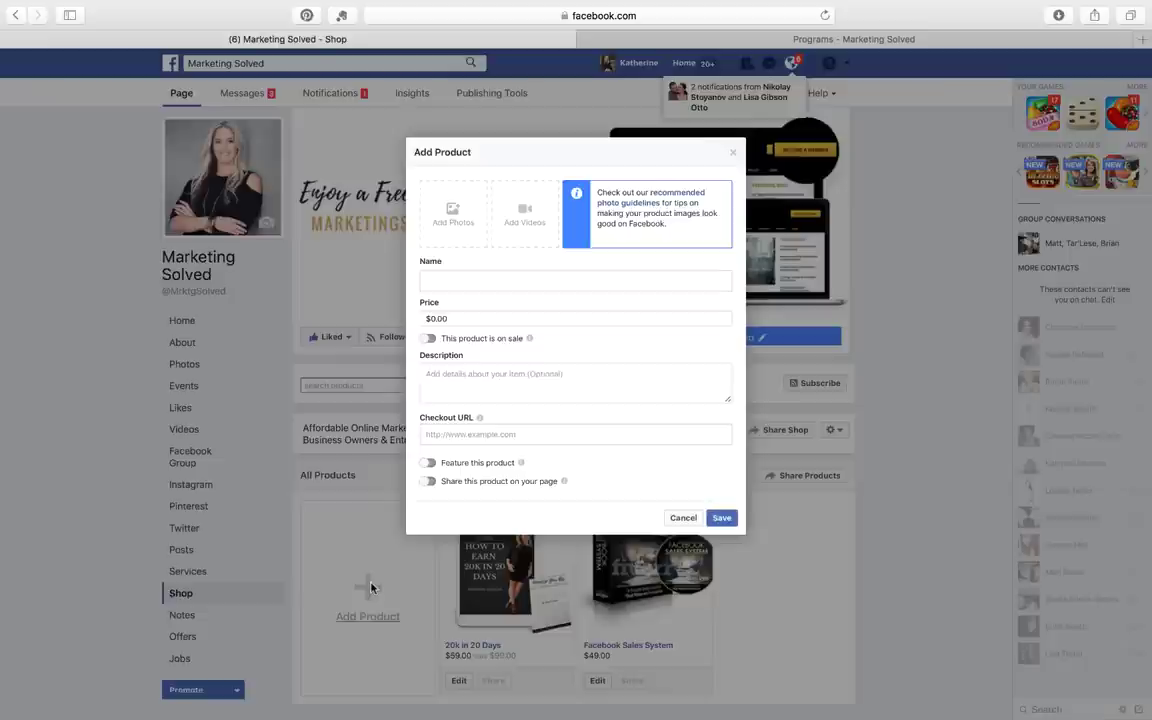
pyautogui.click(452, 222)
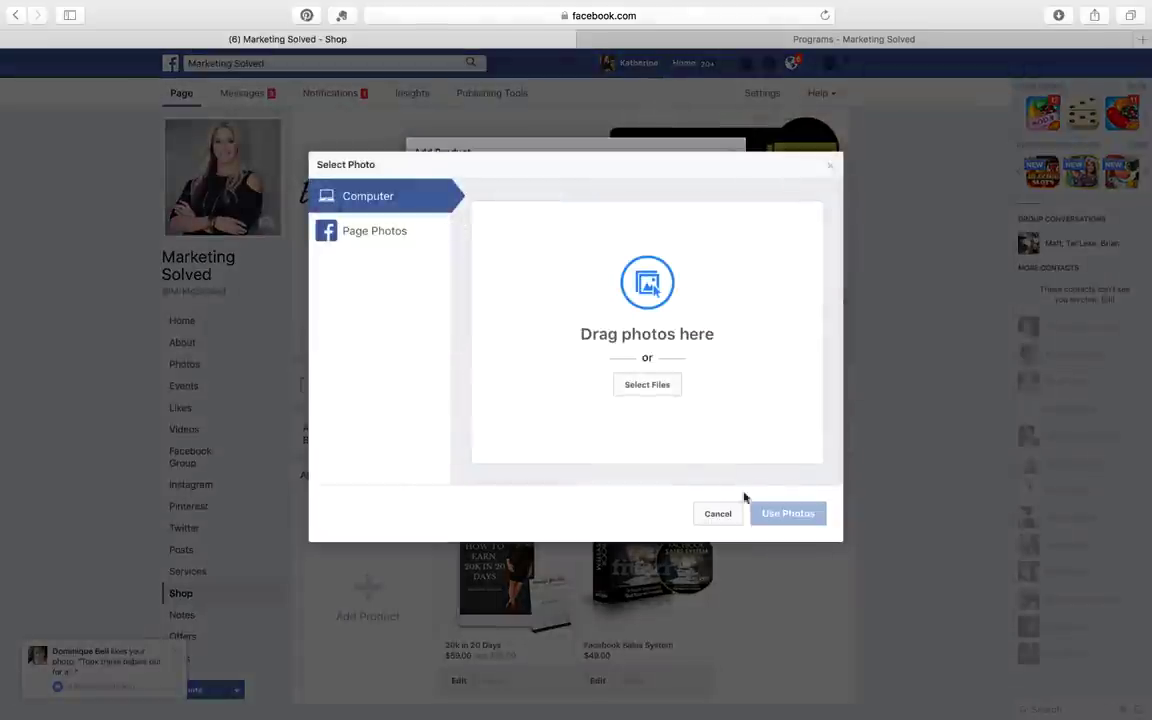
pyautogui.click(650, 384)
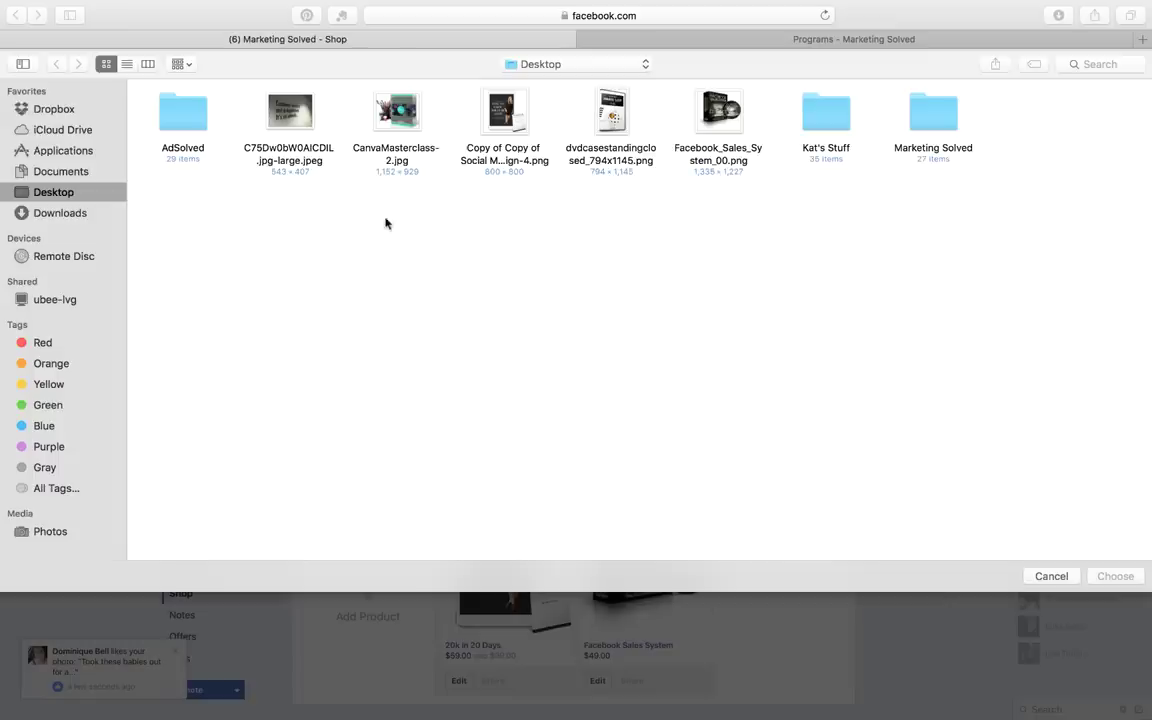
pyautogui.click(399, 117)
pyautogui.doubleClick(399, 117)
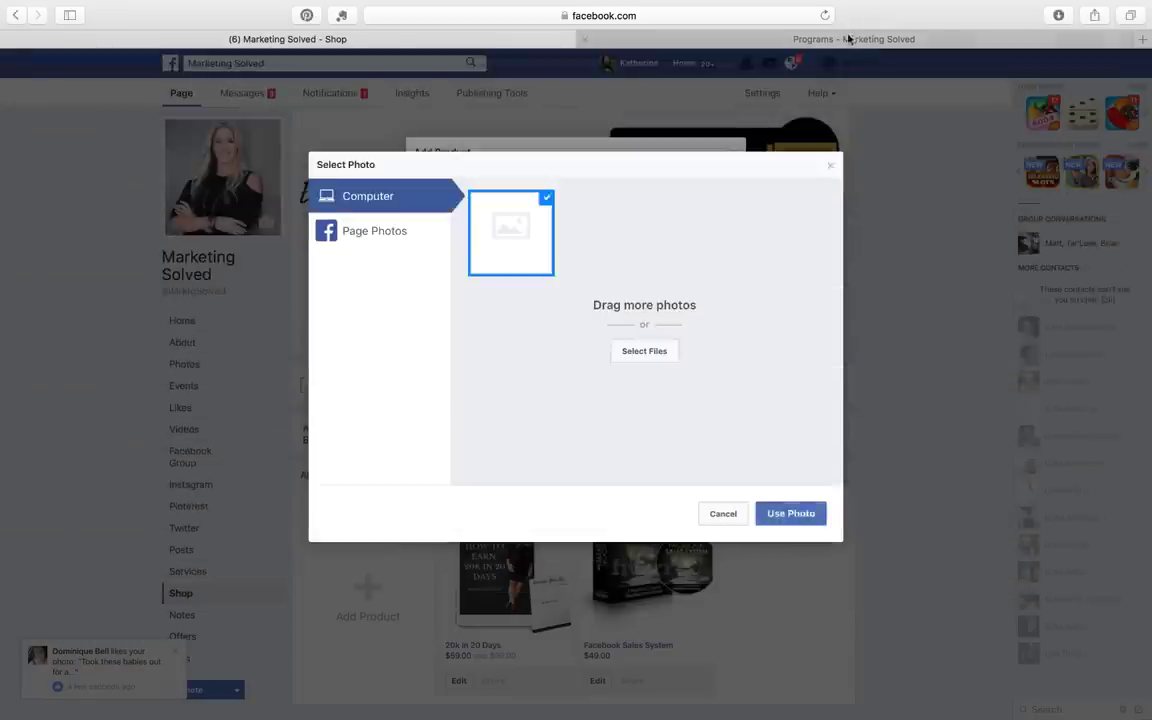
# - Copy the Complete Canva Masterclass blurb from the website's Programs page and use the uploaded photo for the product
pyautogui.click(765, 39)
pyautogui.scroll(-5, 379, 578)
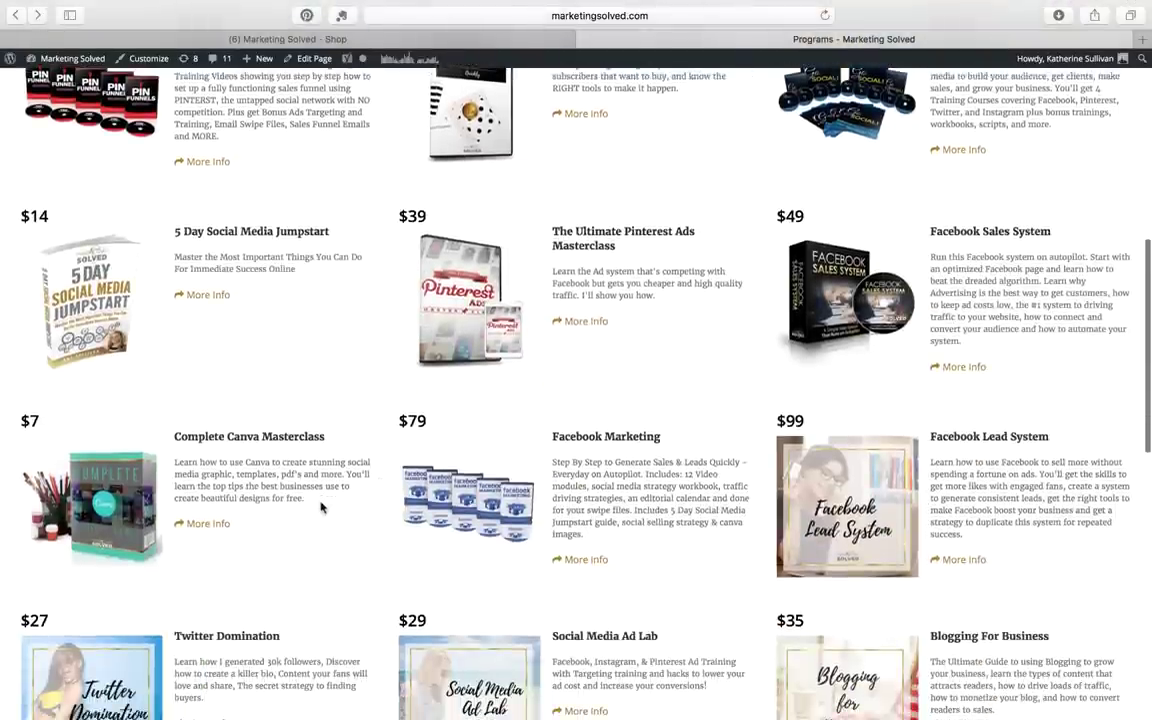
pyautogui.moveTo(320, 507); pyautogui.dragTo(173, 467)
pyautogui.press('super+c')
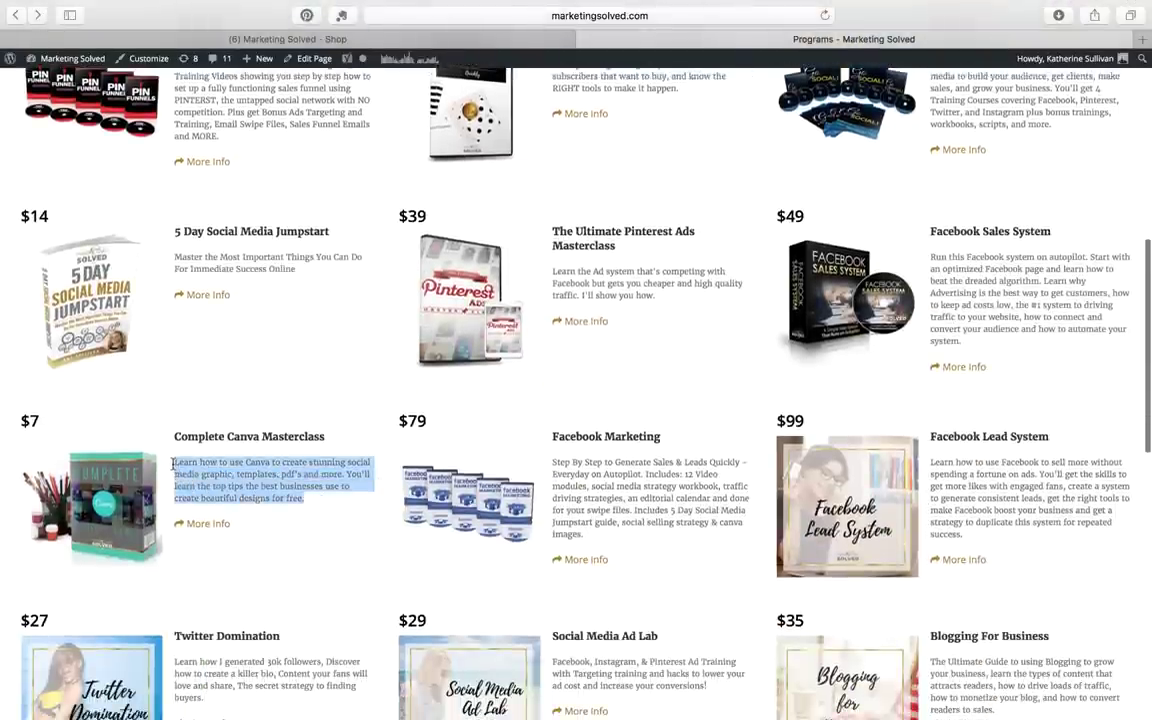
pyautogui.click(345, 40)
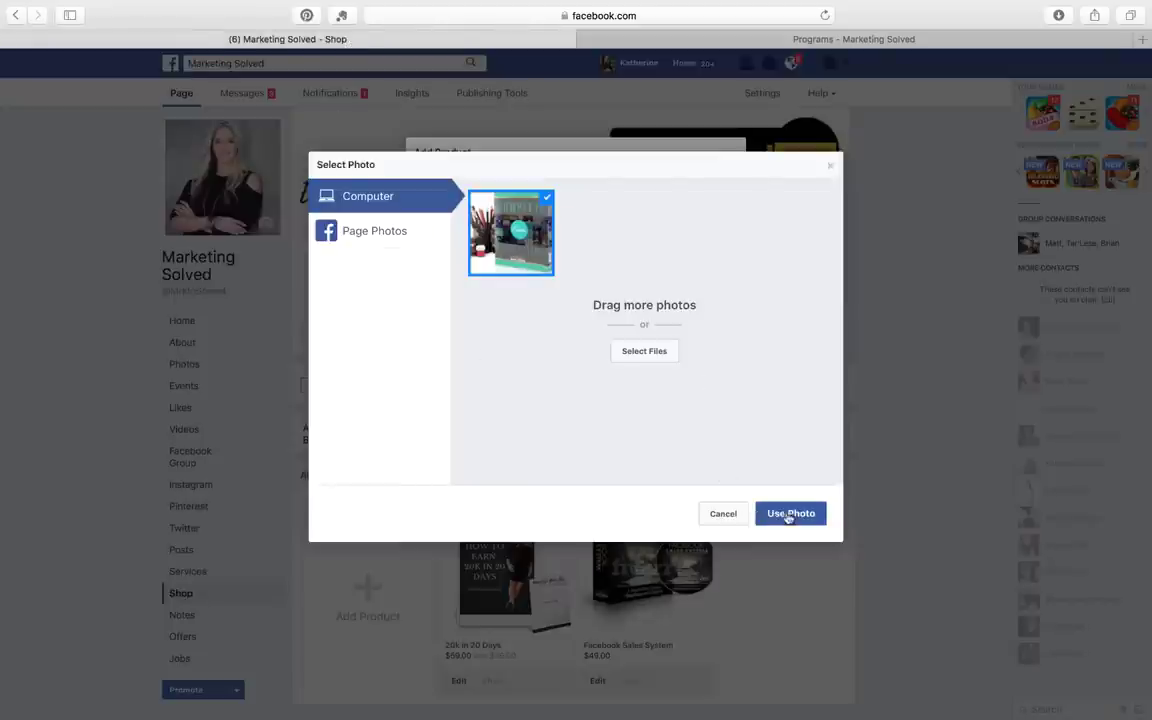
pyautogui.click(790, 513)
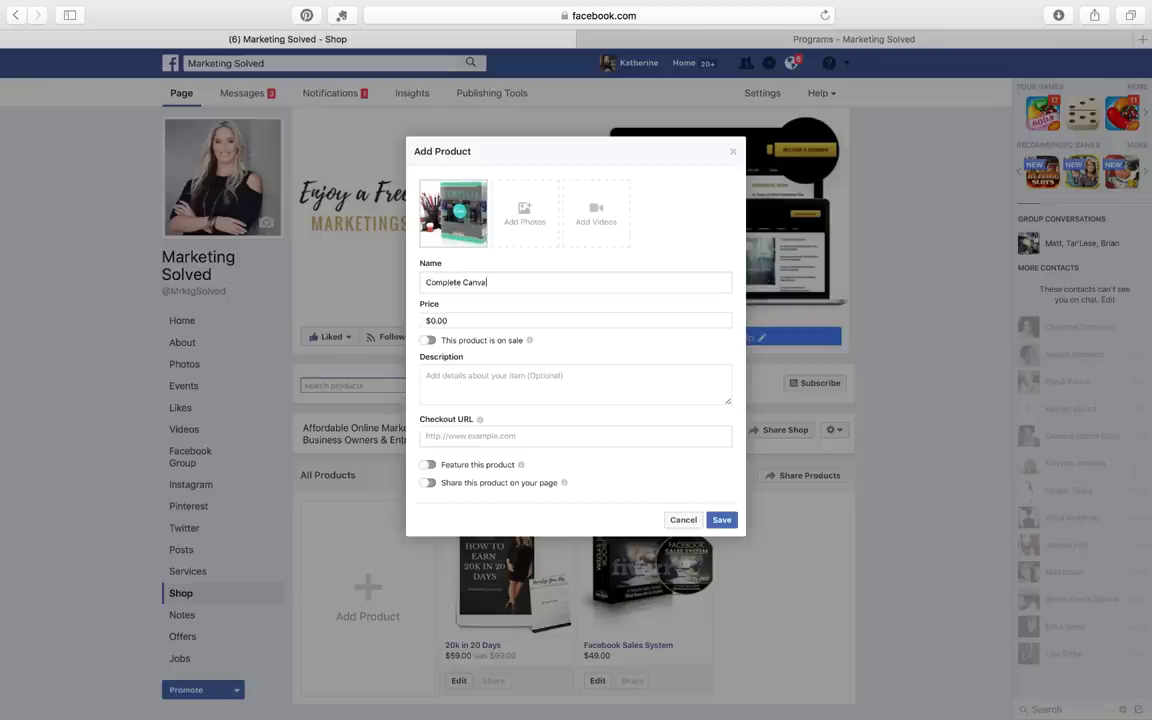
# - Name the product "Complete Canva Masterclass", set its price to $7.00, and paste the copied blurb as its description
pyautogui.write('Complete Canva Masterclass')
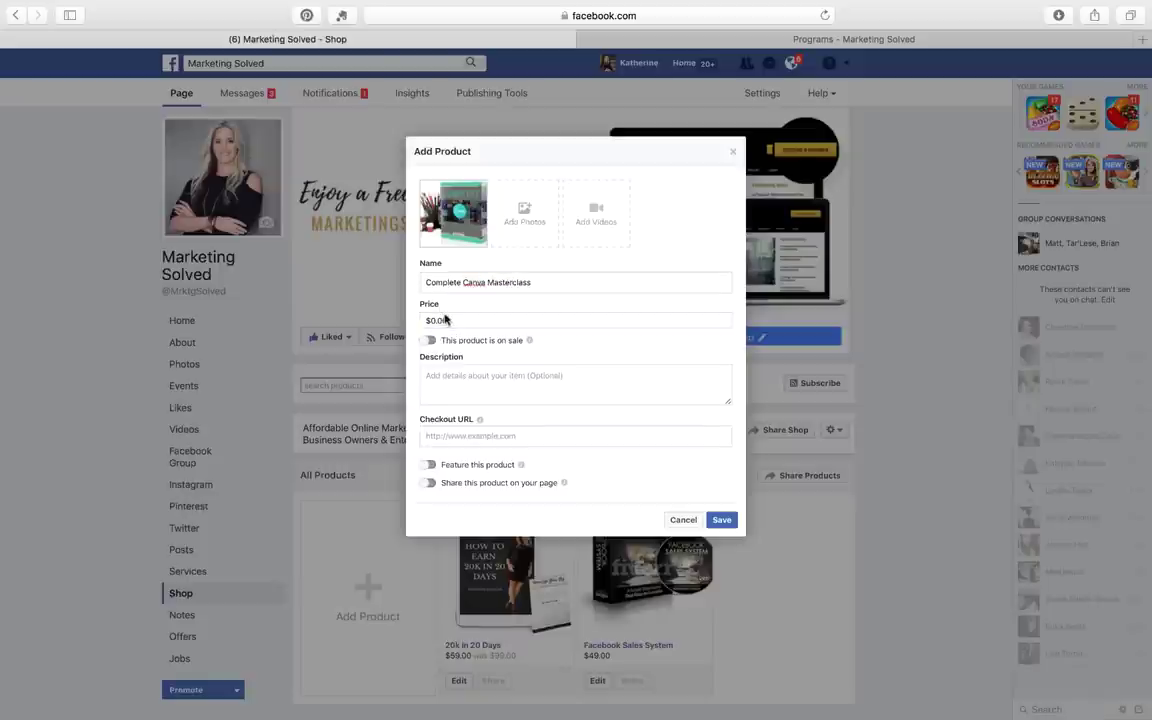
pyautogui.press('Tab')
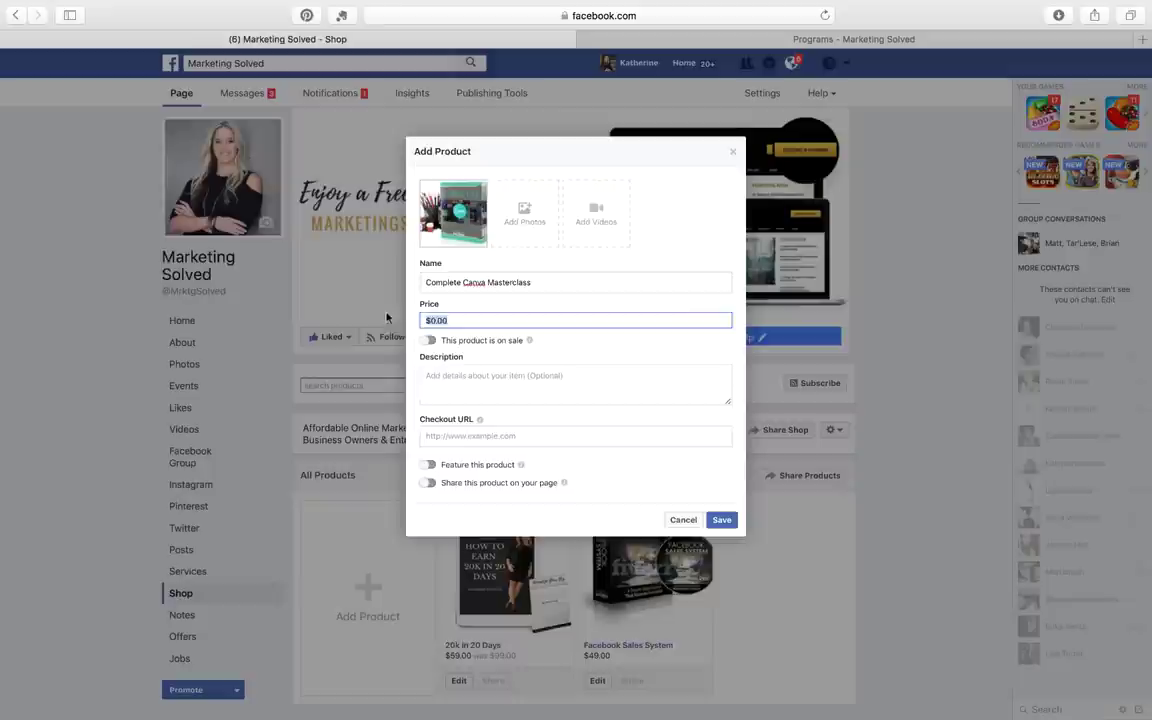
pyautogui.write('7')
pyautogui.click(437, 379)
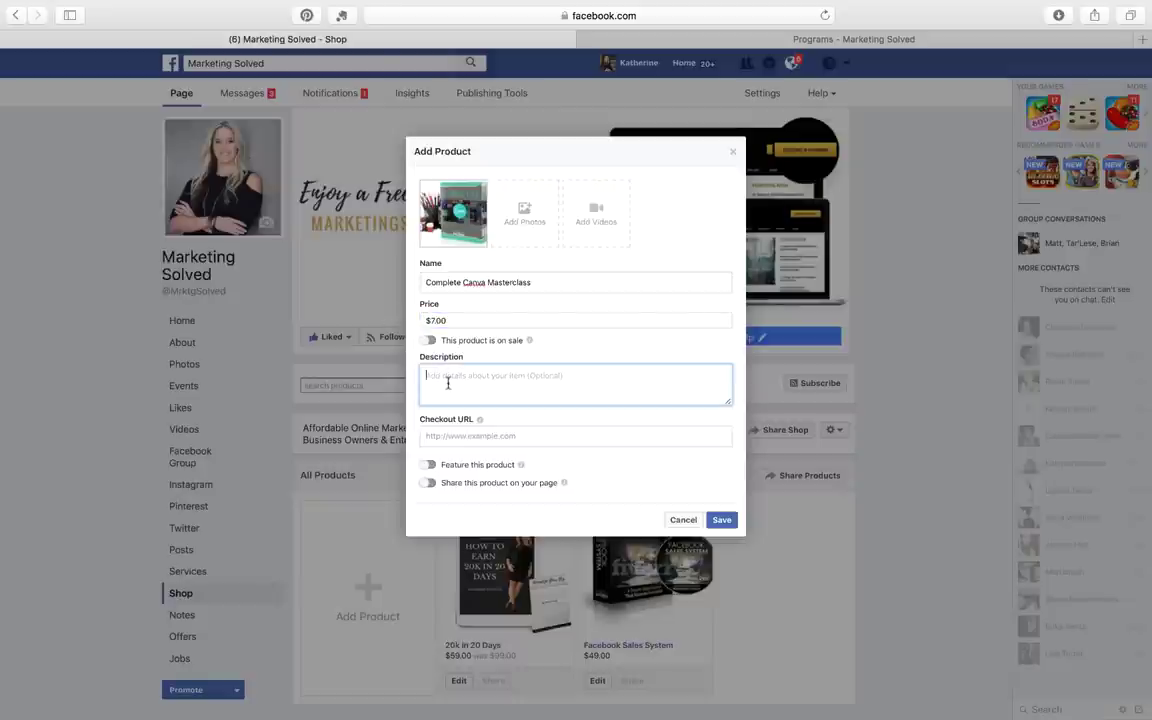
pyautogui.press('super+v')
# - Copy the website's Complete Canva Masterclass page address into the checkout URL and turn on sharing the product on the page
pyautogui.click(771, 40)
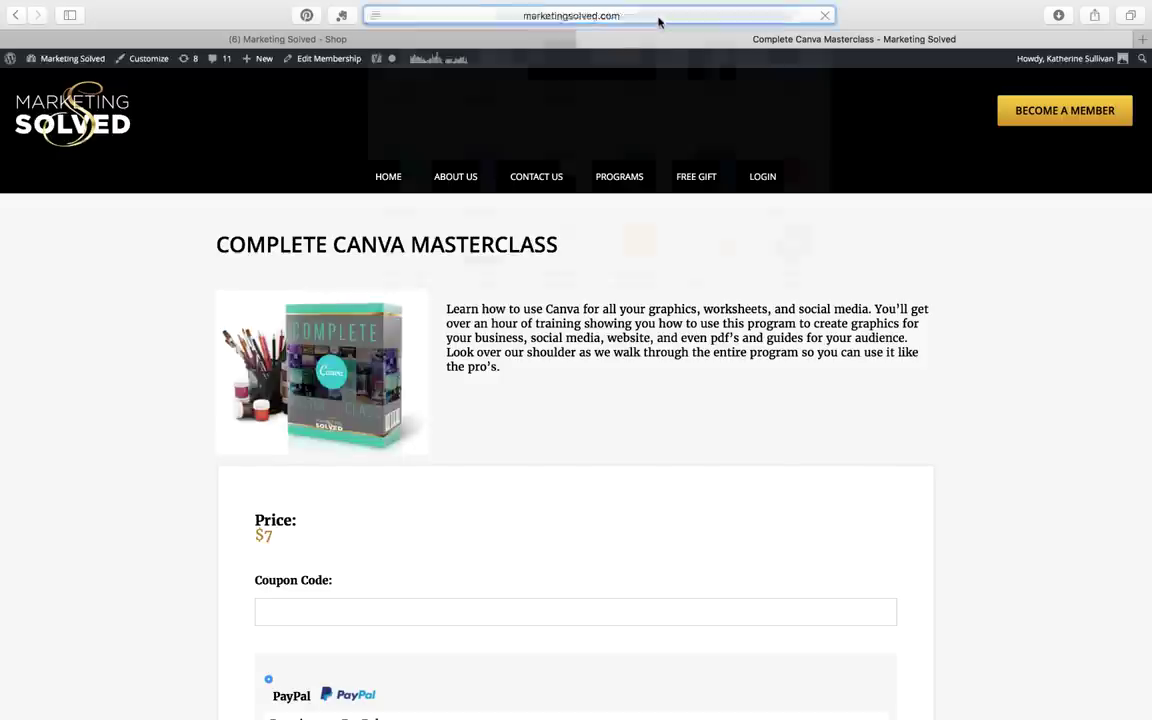
pyautogui.click(658, 18)
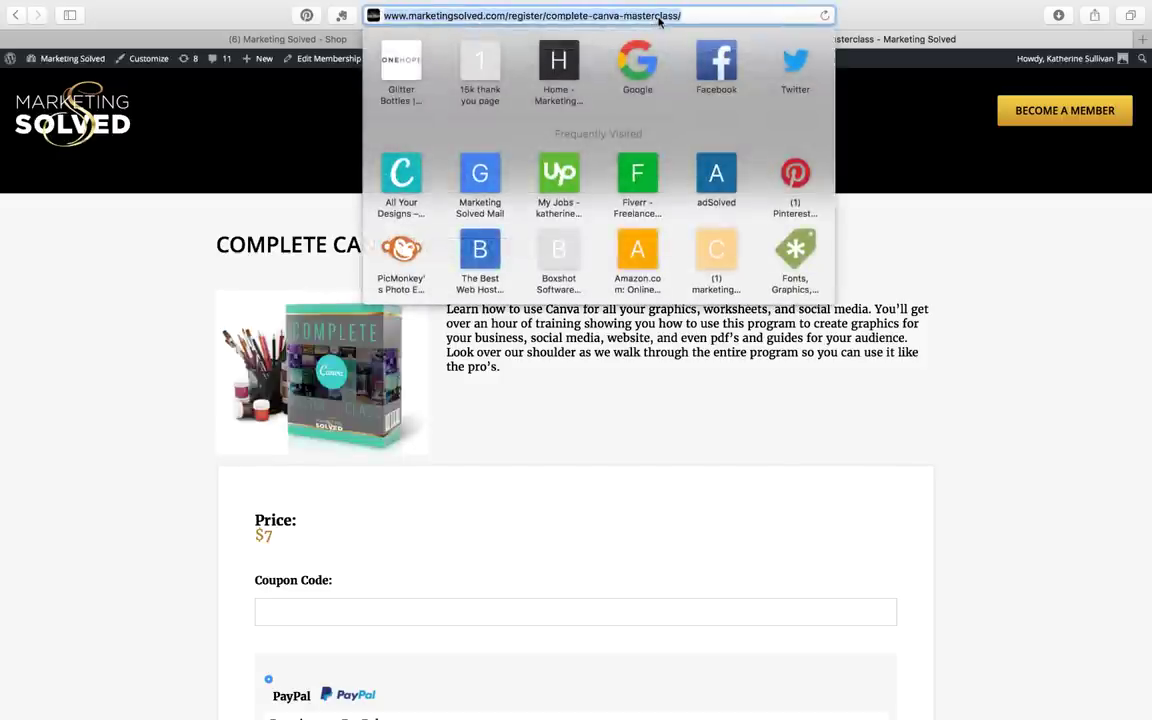
pyautogui.press('super+c')
pyautogui.click(306, 38)
pyautogui.click(527, 436)
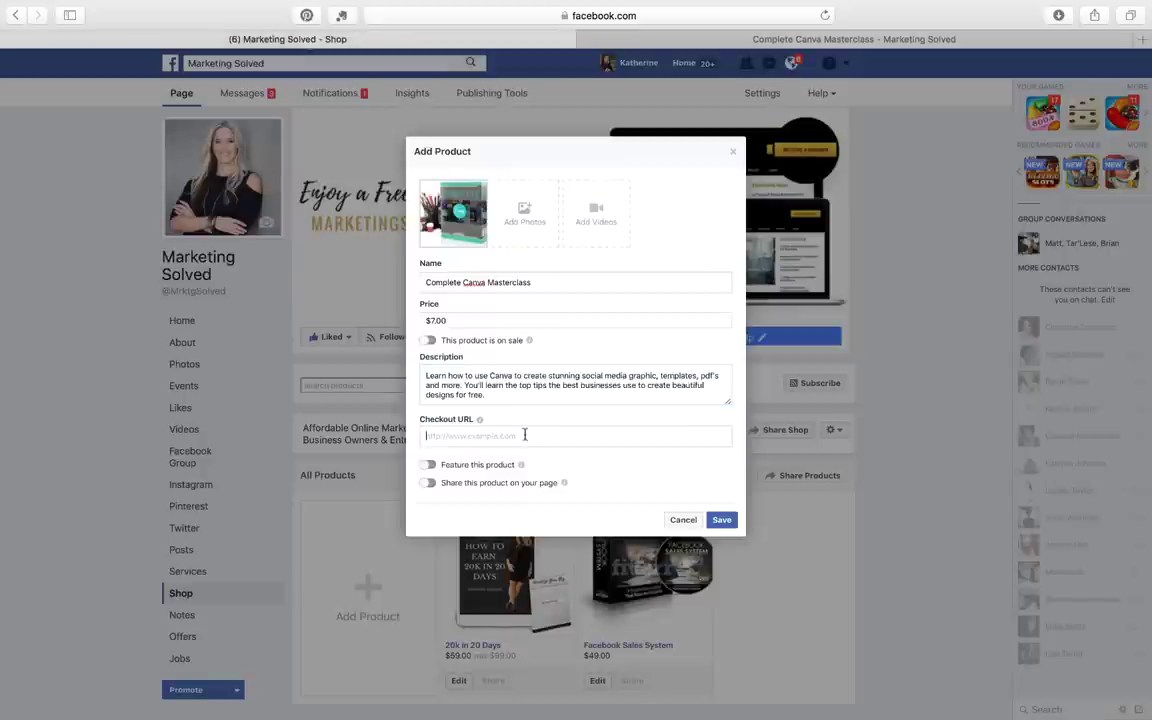
pyautogui.press('super+v')
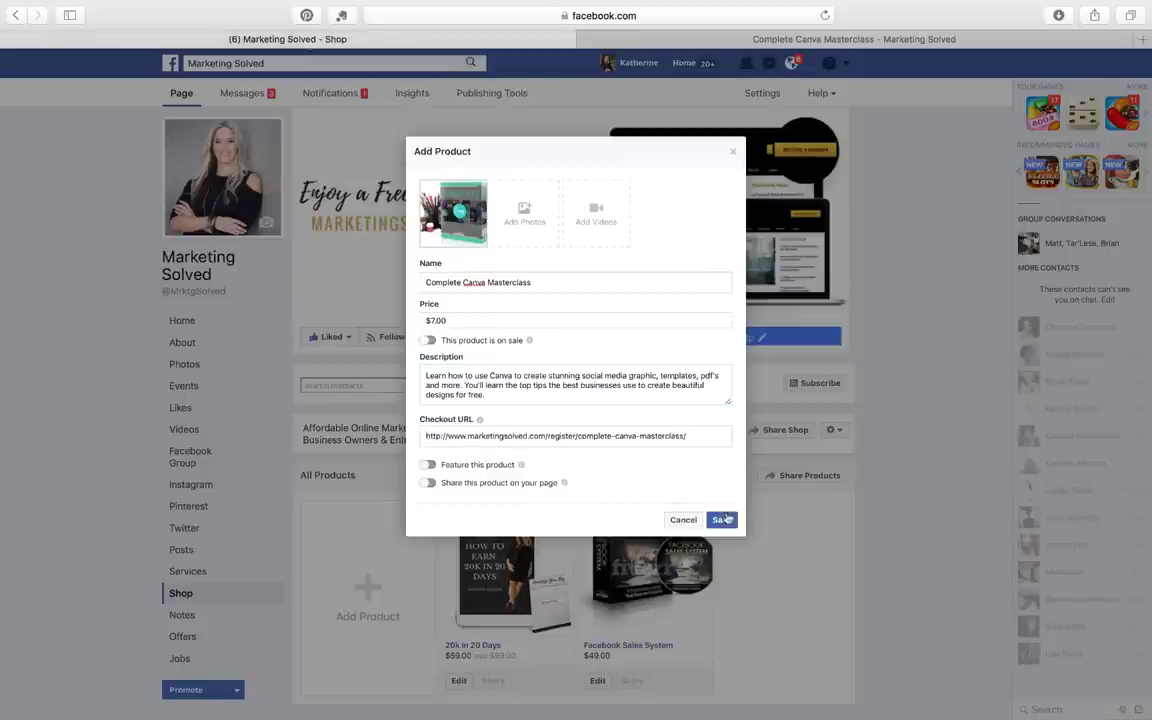
pyautogui.click(428, 483)
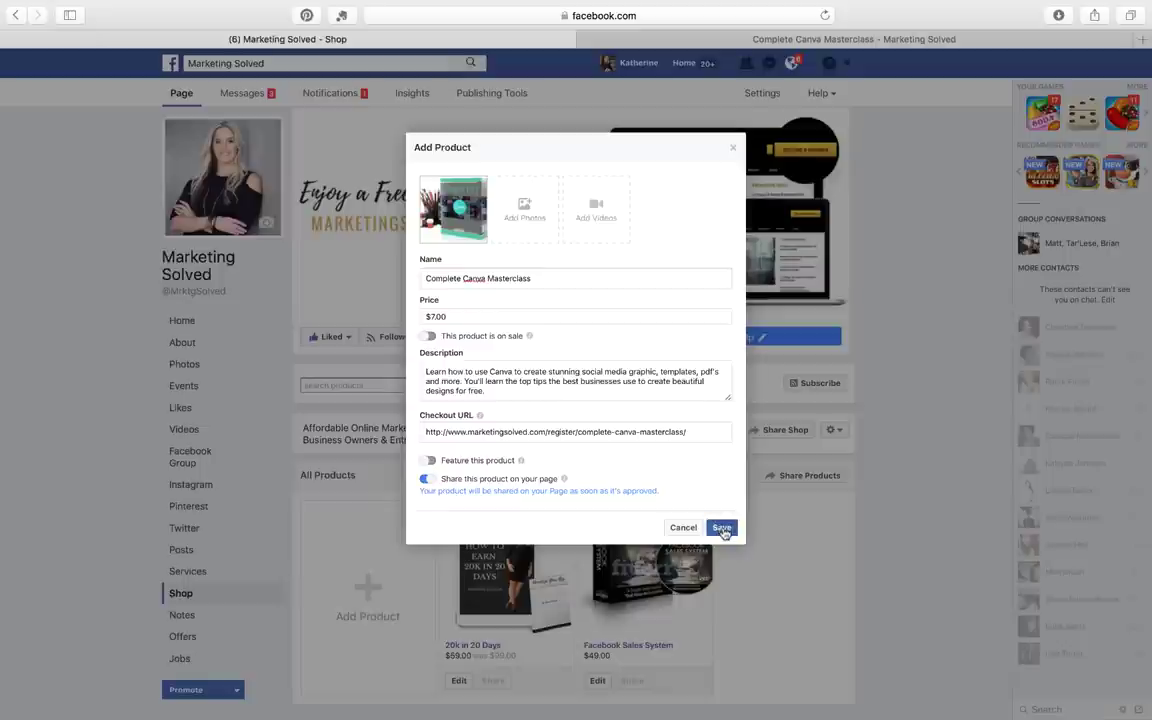
# - Save the Complete Canva Masterclass product to the shop
pyautogui.click(722, 528)
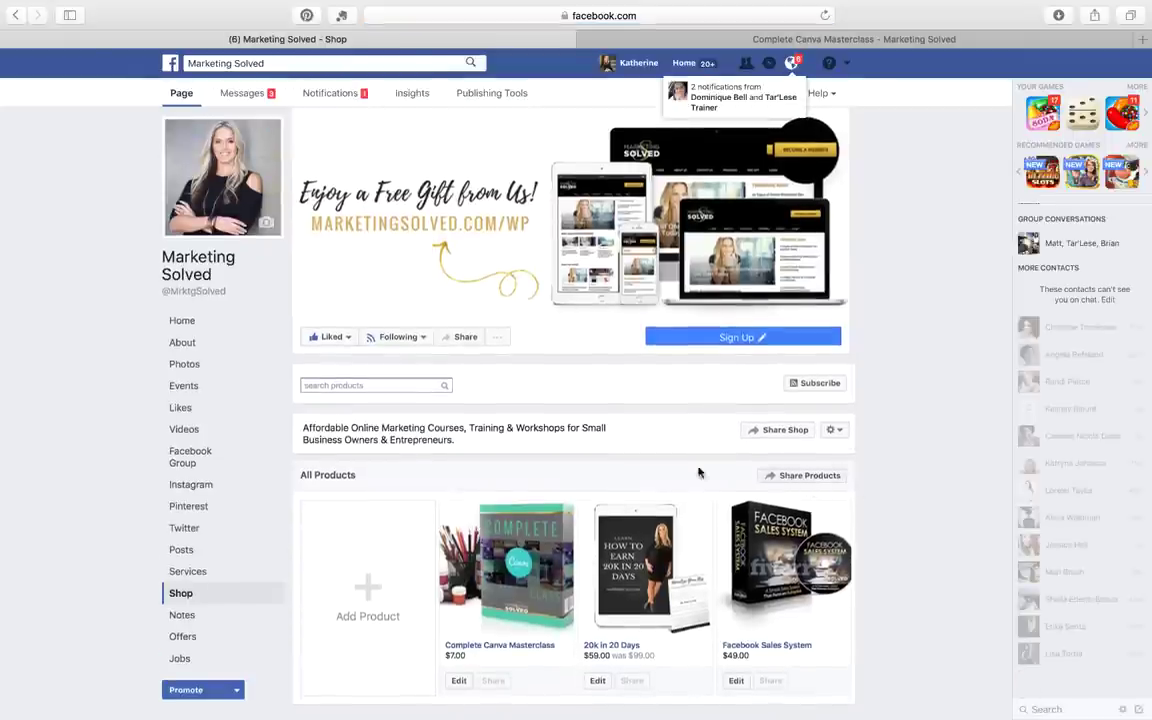
# - Preview the post that shares all shop products on the Marketing Solved page, look through its product carousel, and close it without posting
pyautogui.click(786, 477)
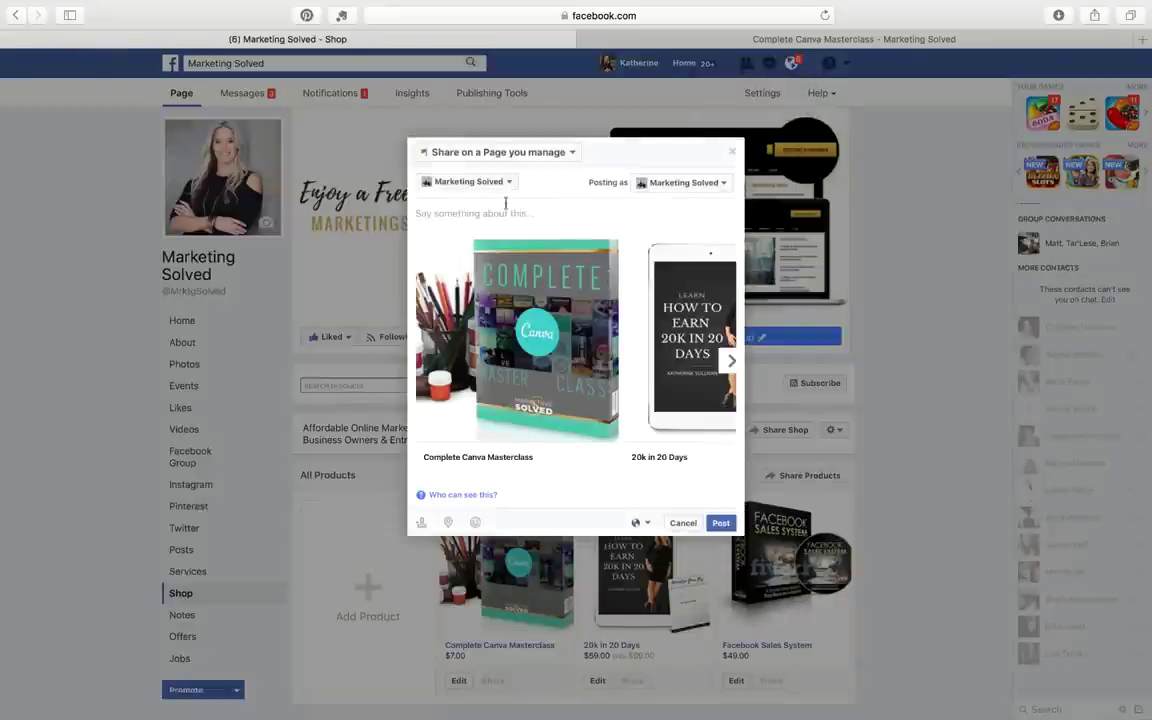
pyautogui.click(732, 361)
pyautogui.click(732, 361)
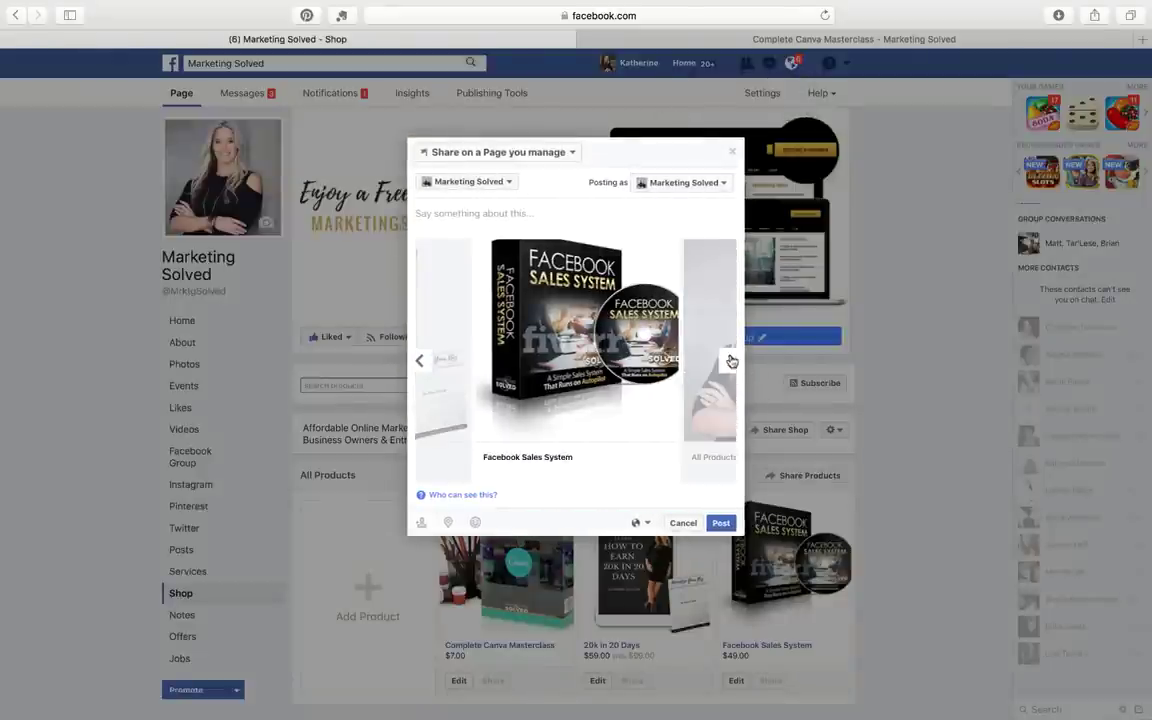
pyautogui.click(732, 361)
pyautogui.click(420, 362)
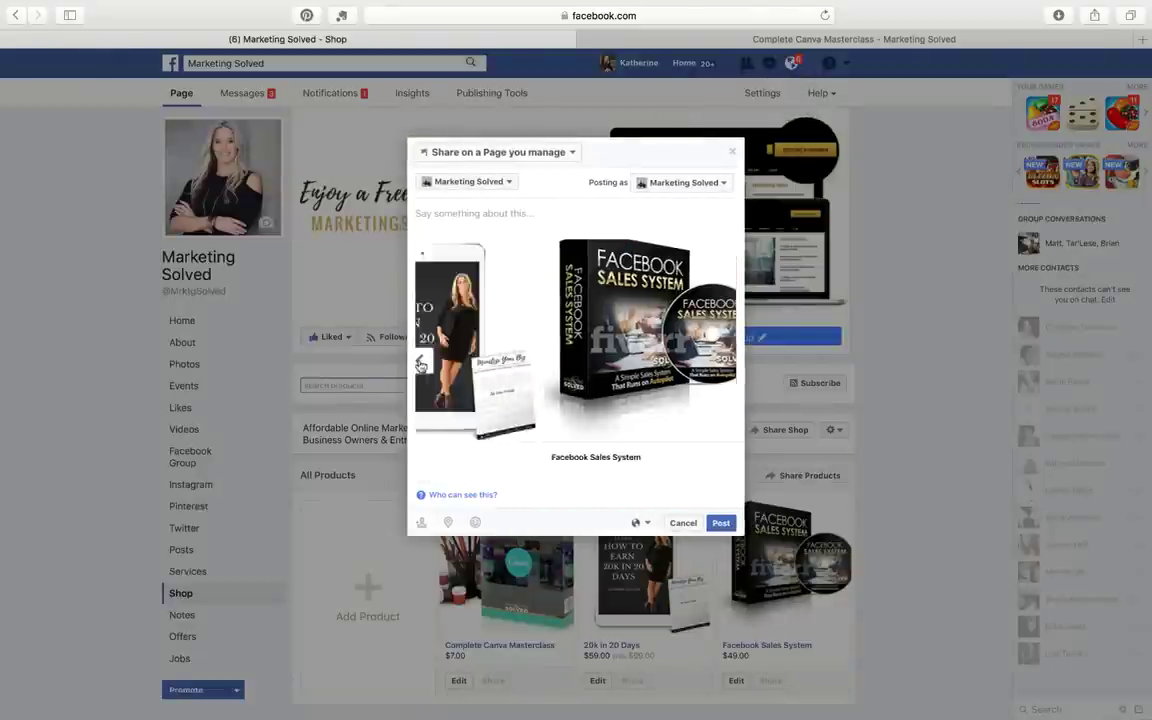
pyautogui.click(420, 364)
pyautogui.click(420, 364)
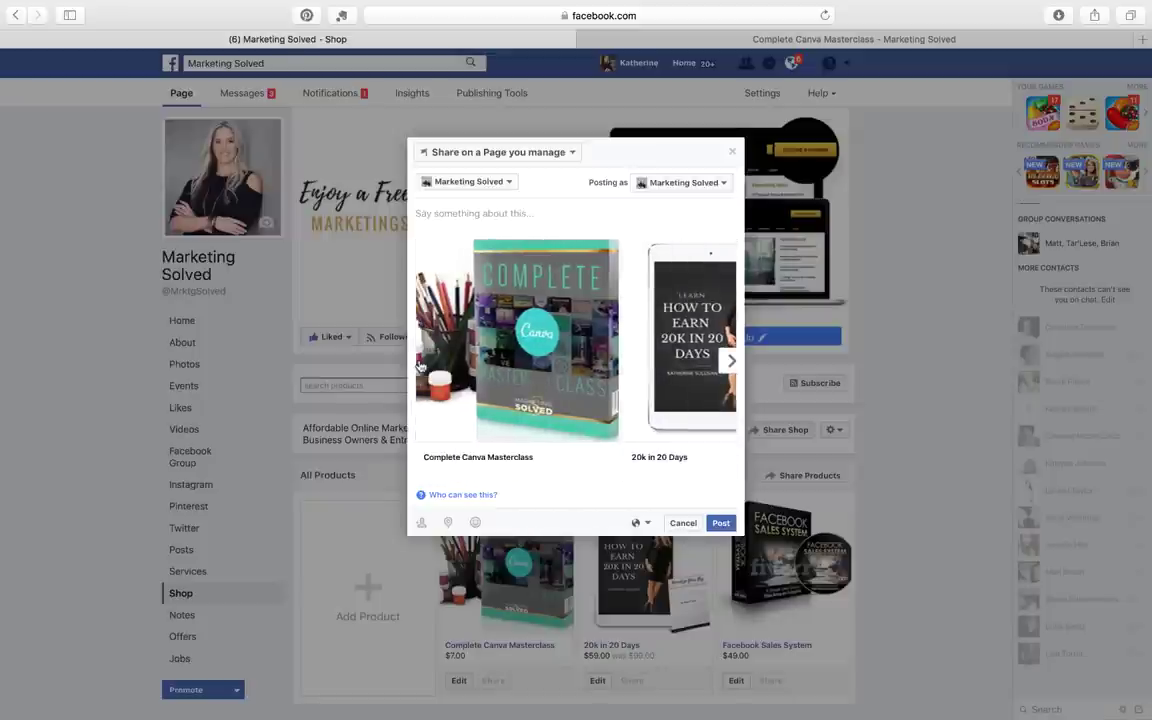
pyautogui.click(469, 222)
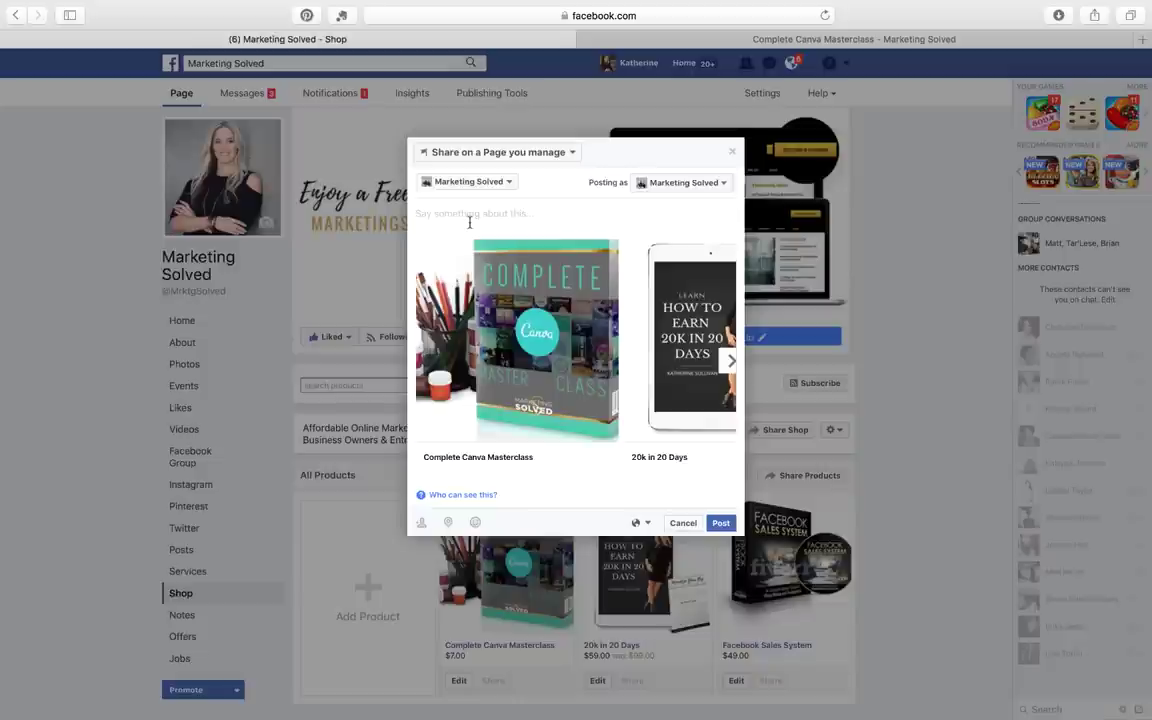
pyautogui.click(732, 151)
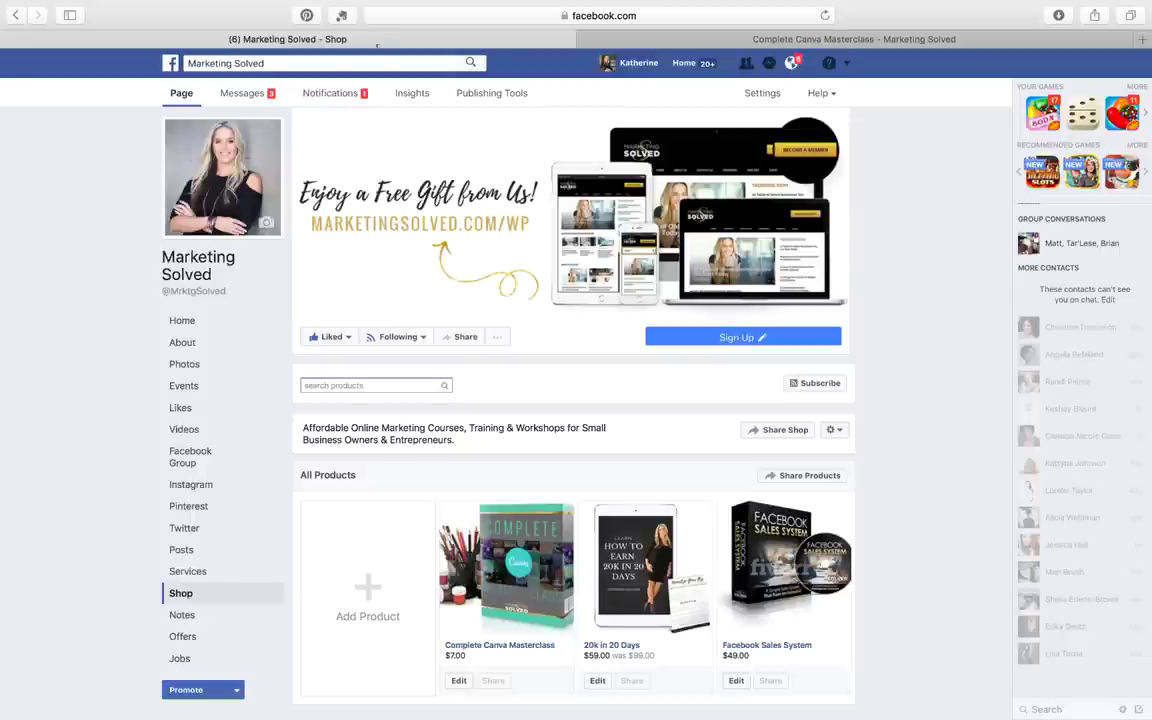
# - On the page's Home, find the Shop section and unpin the Marketing Solved Welcome Pack post from the top of the page
pyautogui.click(182, 96)
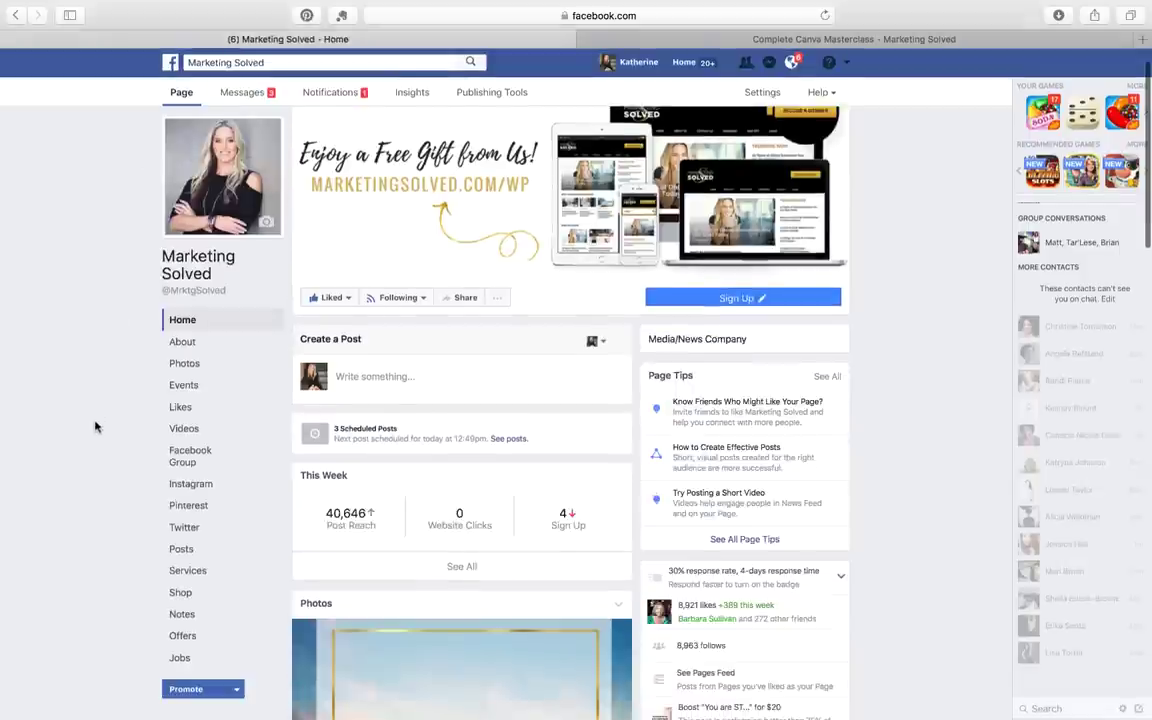
pyautogui.scroll(-10, 95, 427)
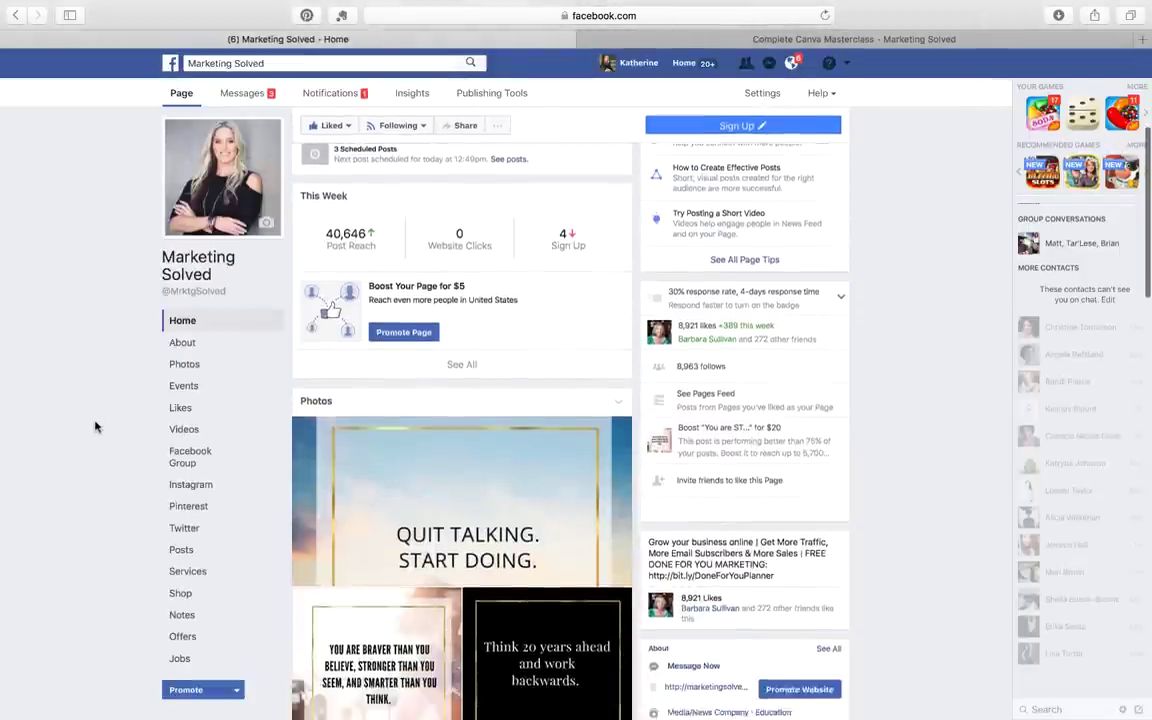
pyautogui.scroll(-10, 95, 427)
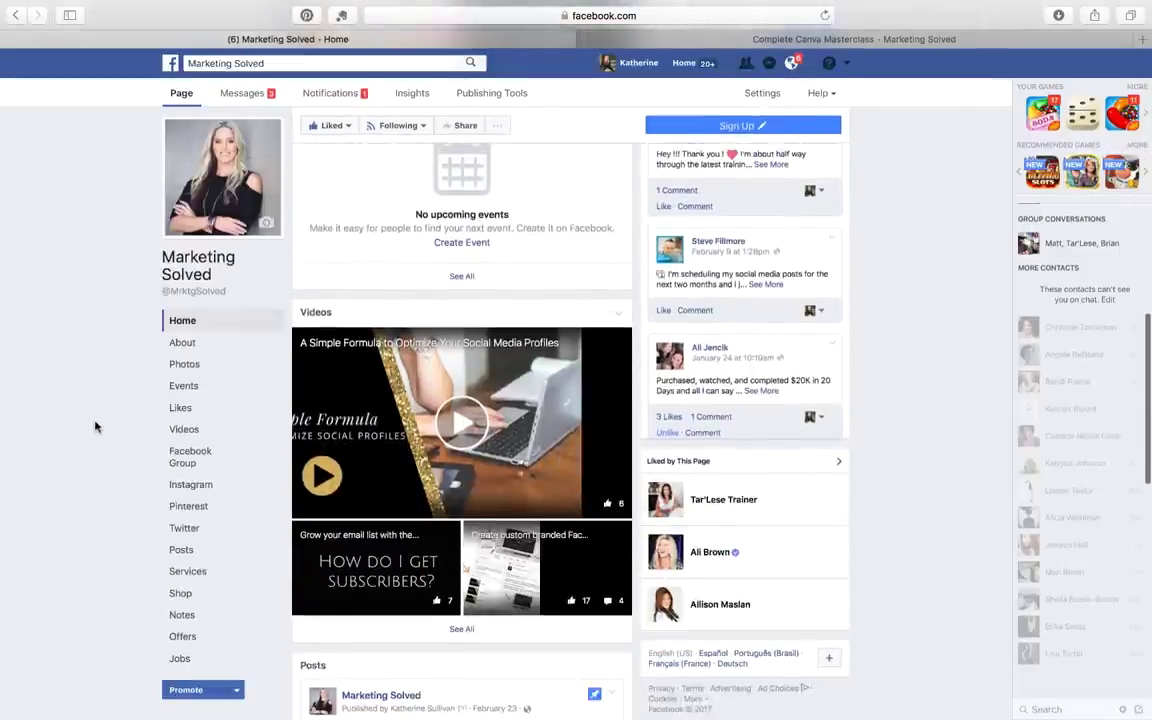
pyautogui.scroll(-7, 95, 427)
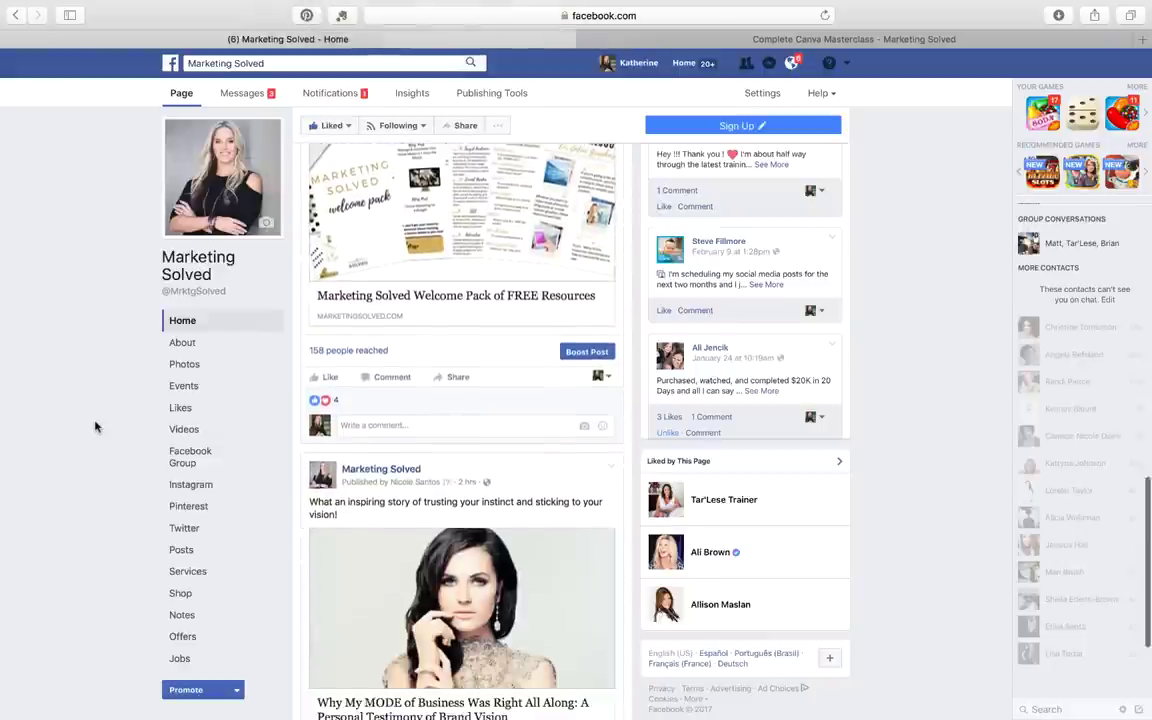
pyautogui.scroll(-4, 95, 427)
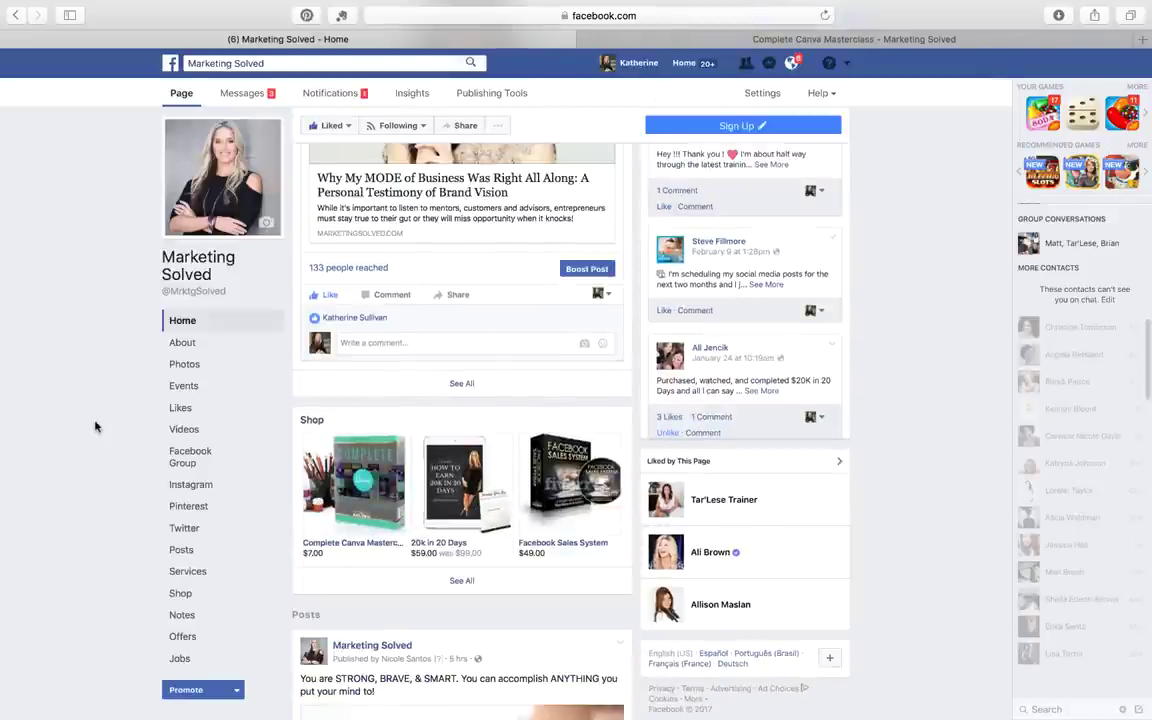
pyautogui.scroll(5, 95, 427)
pyautogui.scroll(10, 95, 427)
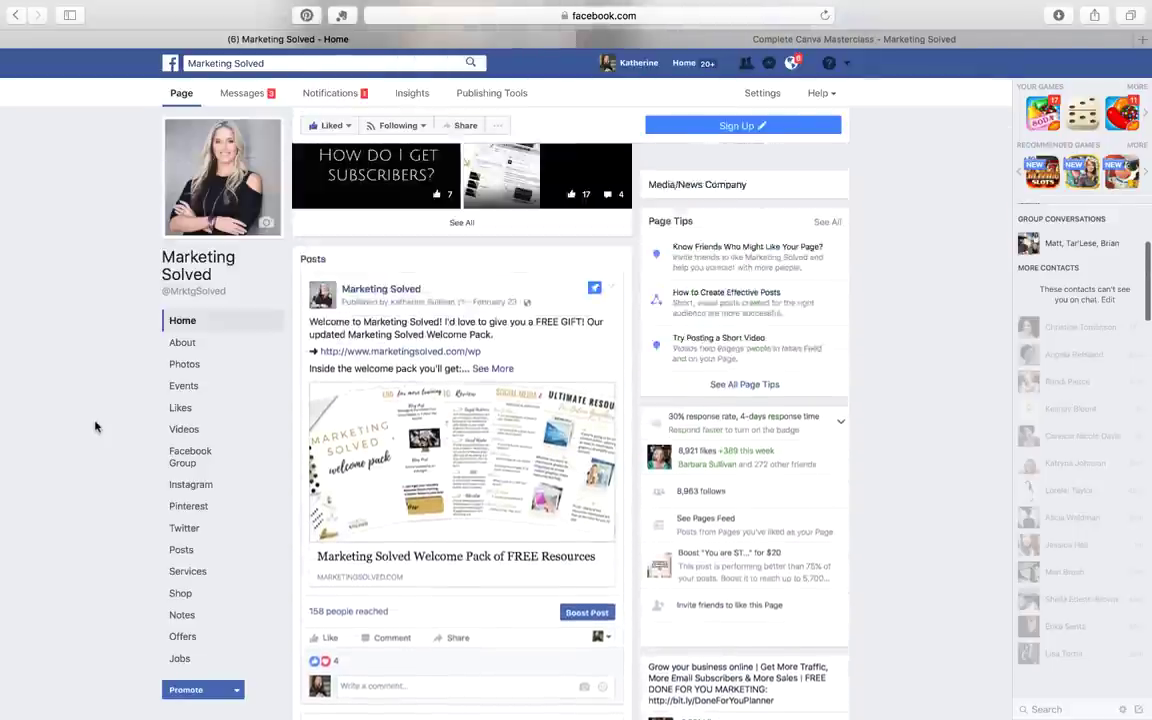
pyautogui.scroll(-7, 95, 427)
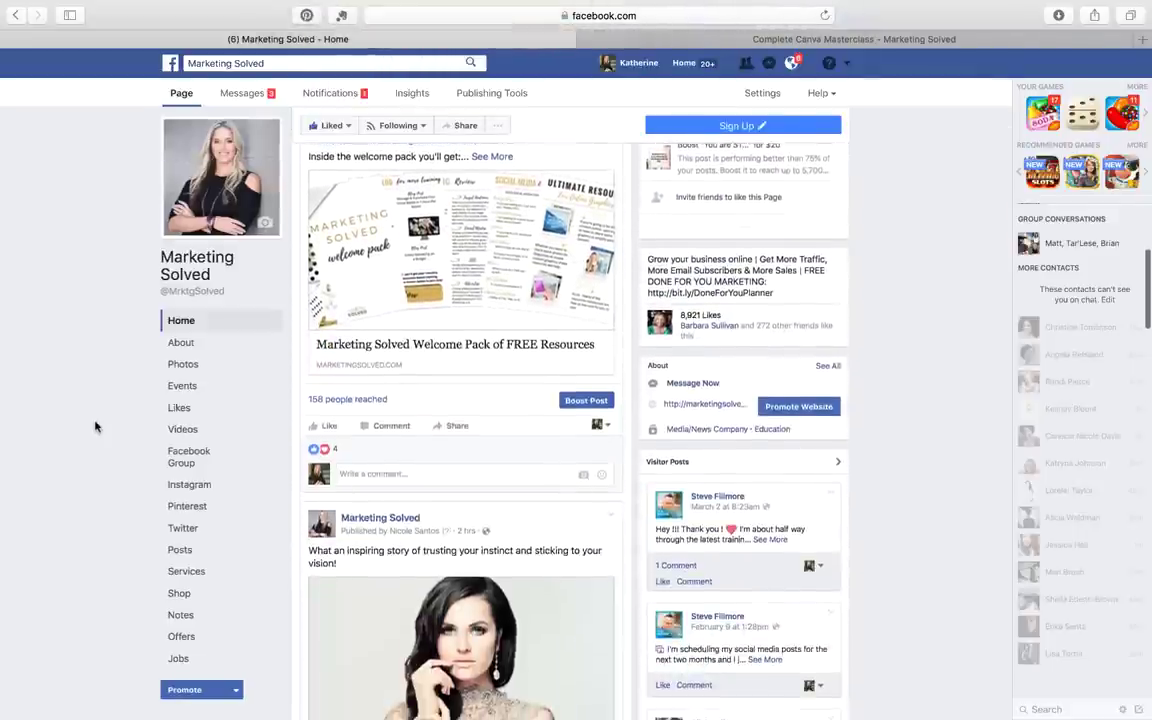
pyautogui.scroll(6, 95, 432)
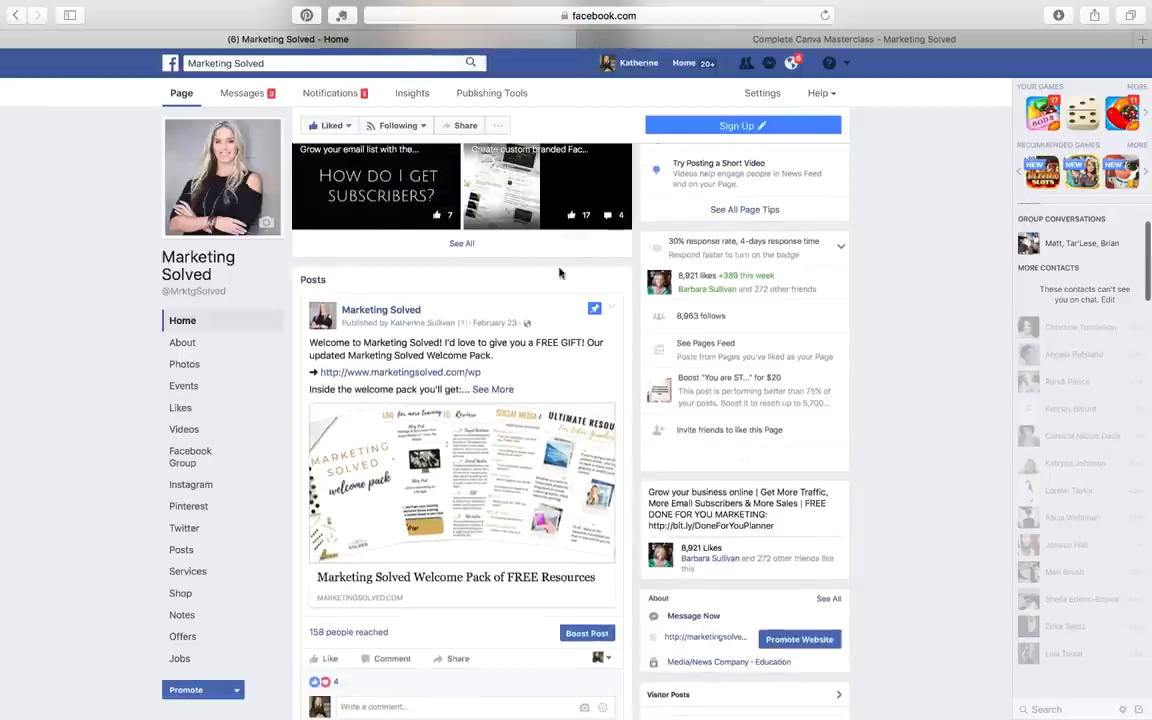
pyautogui.click(611, 307)
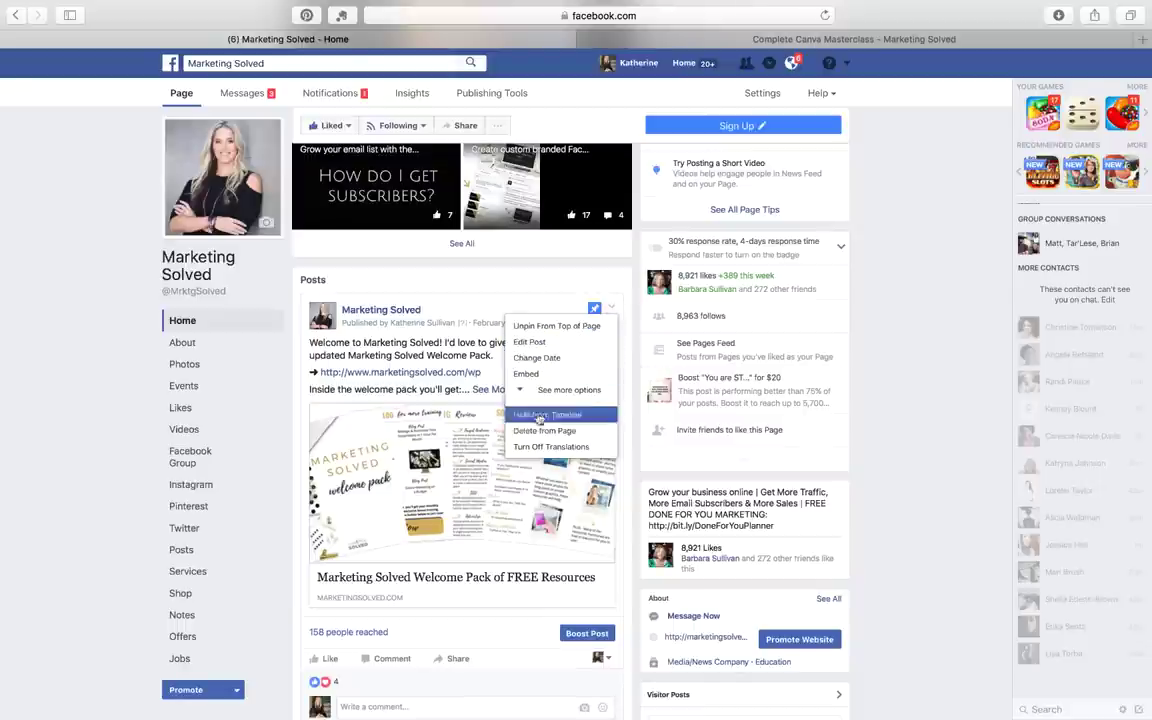
pyautogui.click(550, 341)
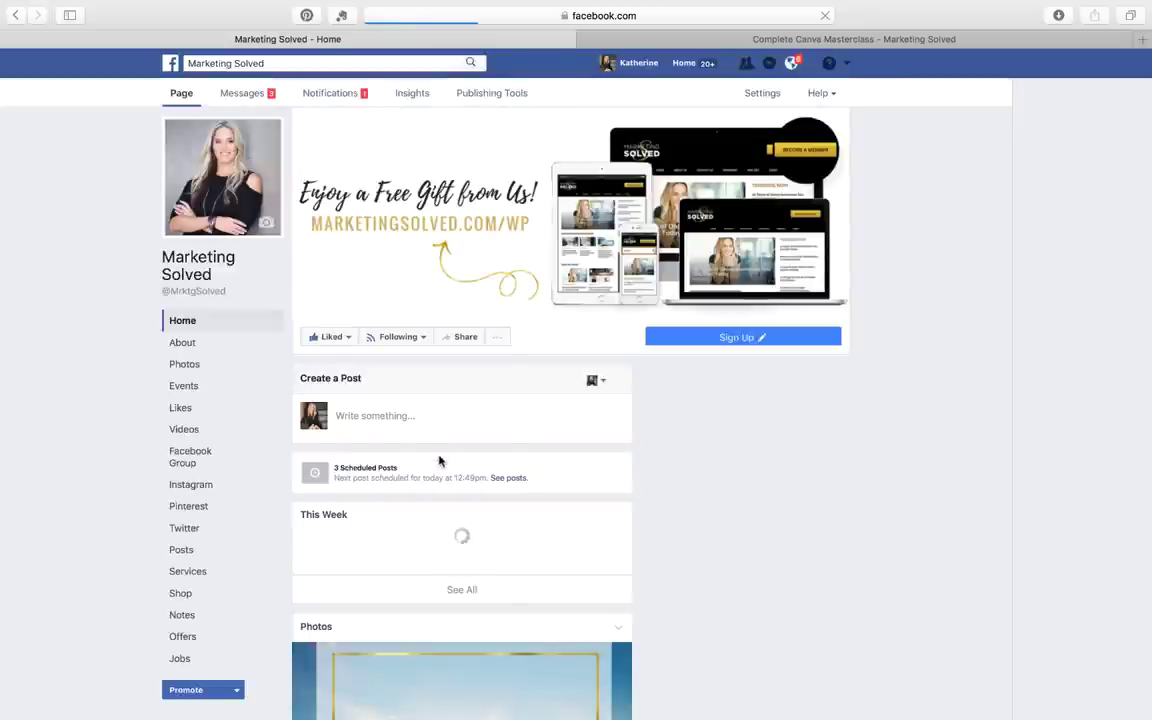
# - In the Edit Page settings, move the Shop tab directly below Home in the page's tab order
pyautogui.scroll(-10, 439, 460)
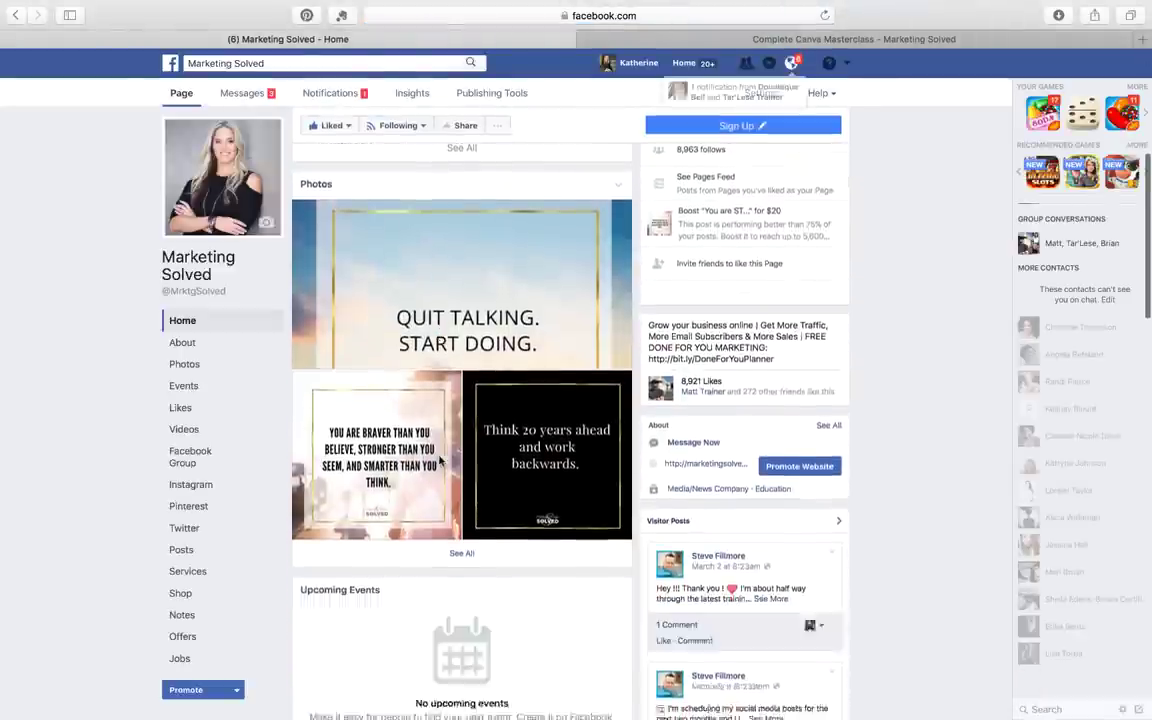
pyautogui.scroll(-7, 439, 460)
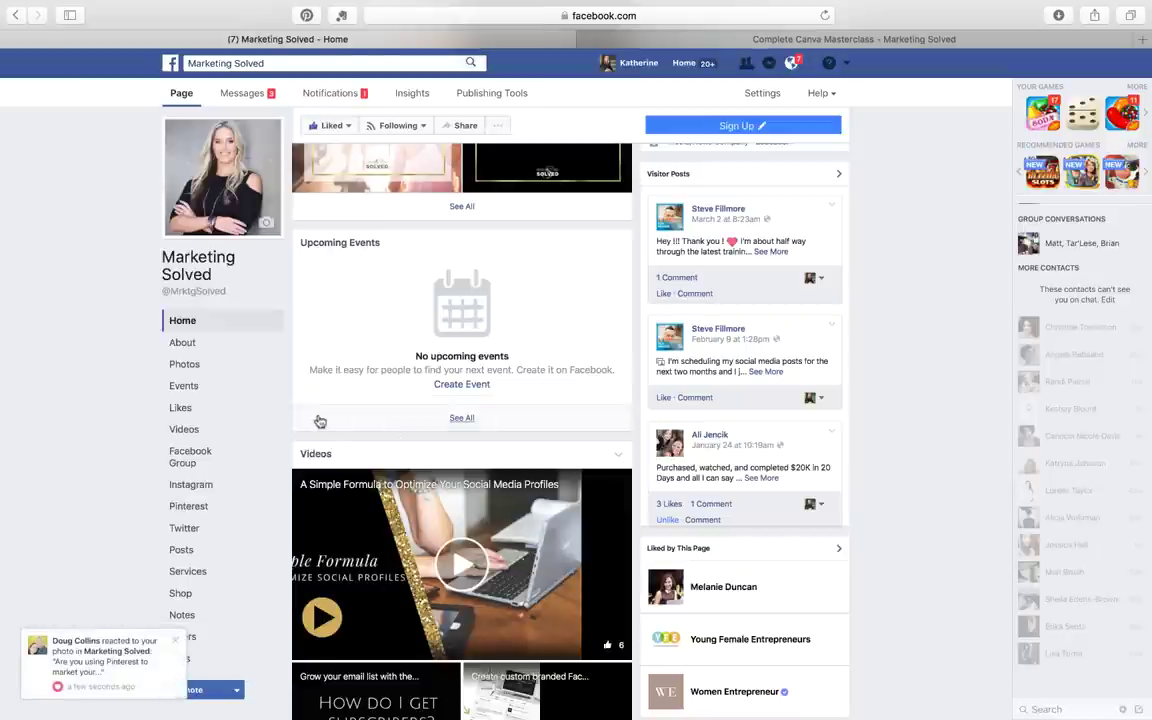
pyautogui.scroll(-7, 320, 421)
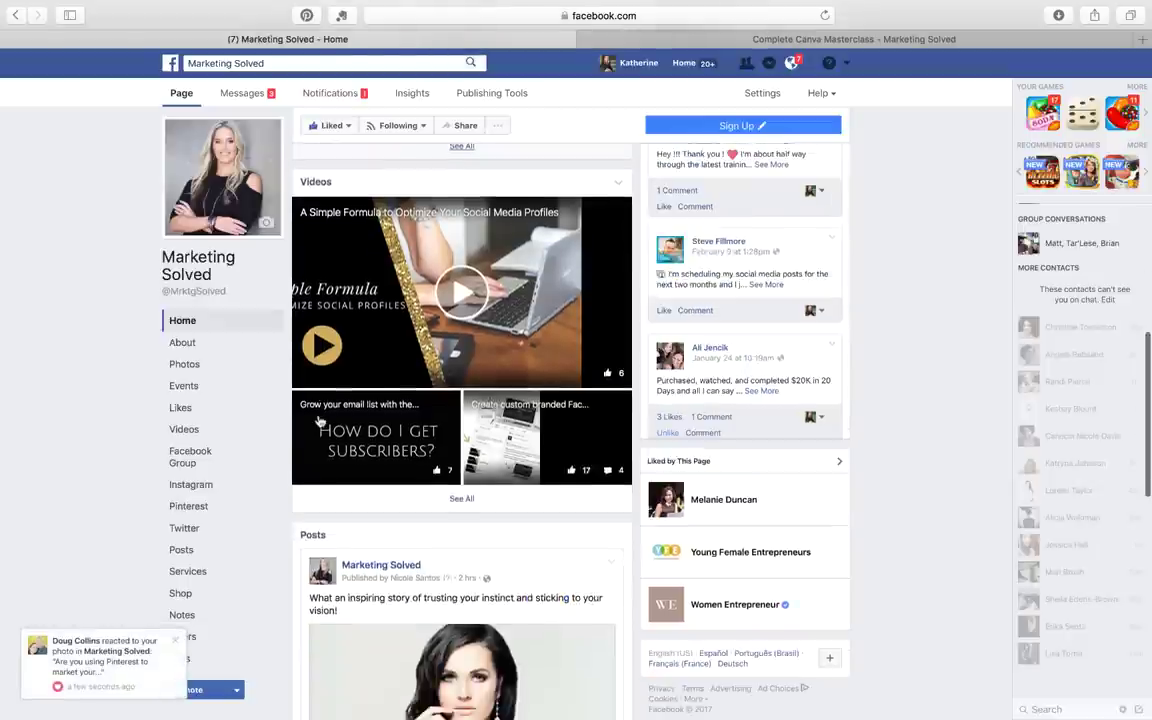
pyautogui.scroll(-2, 320, 421)
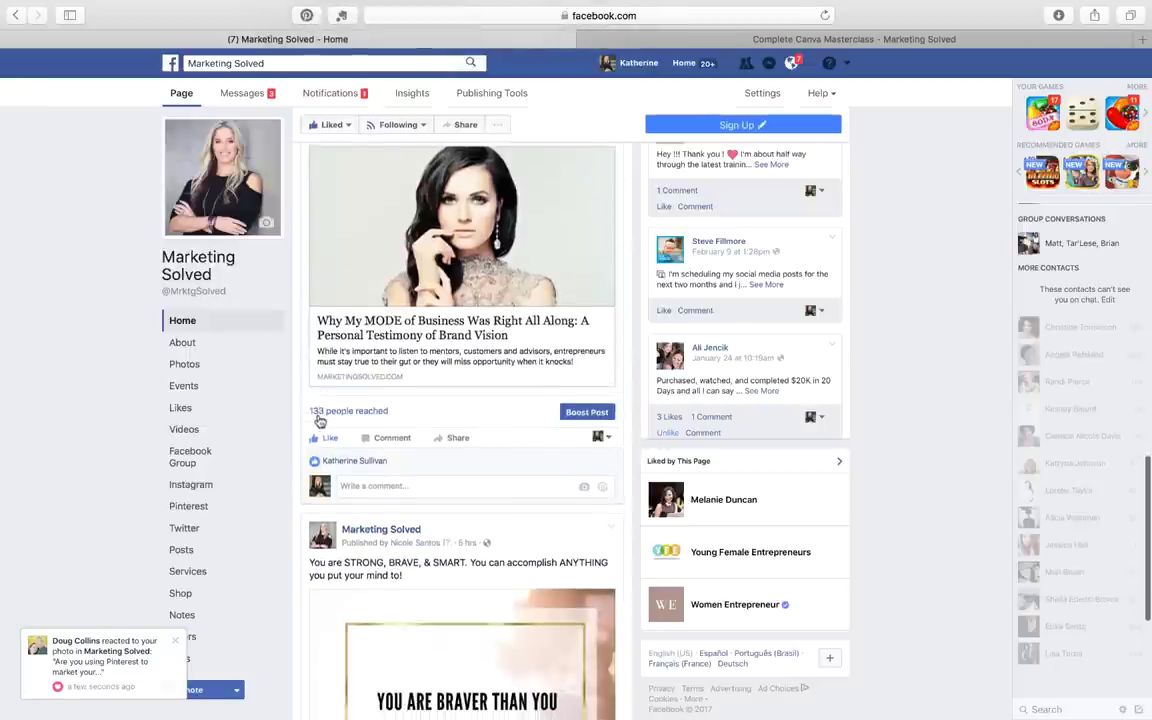
pyautogui.scroll(-2, 226, 550)
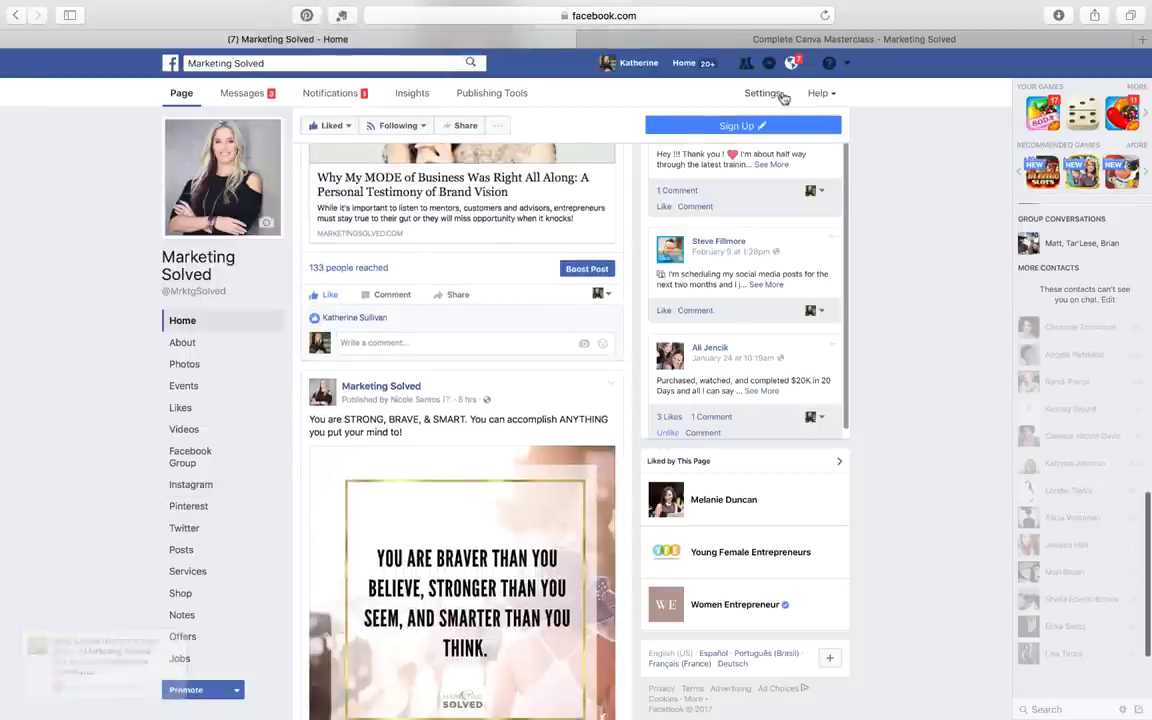
pyautogui.scroll(-4, 765, 95)
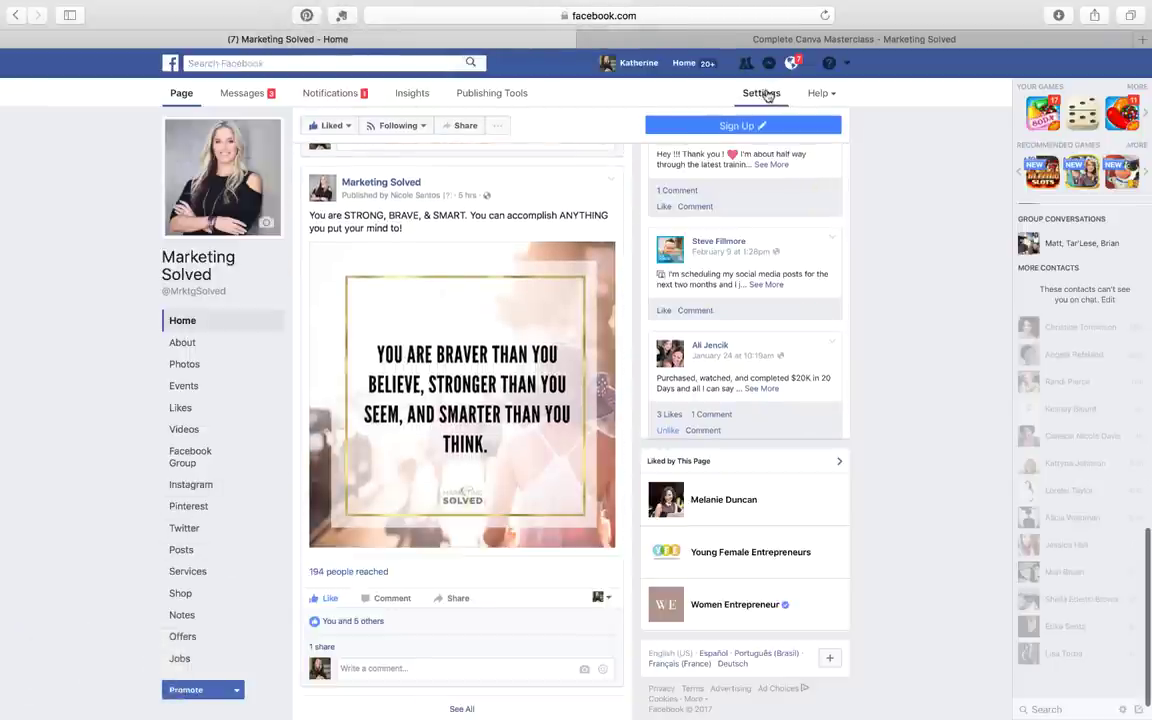
pyautogui.click(762, 93)
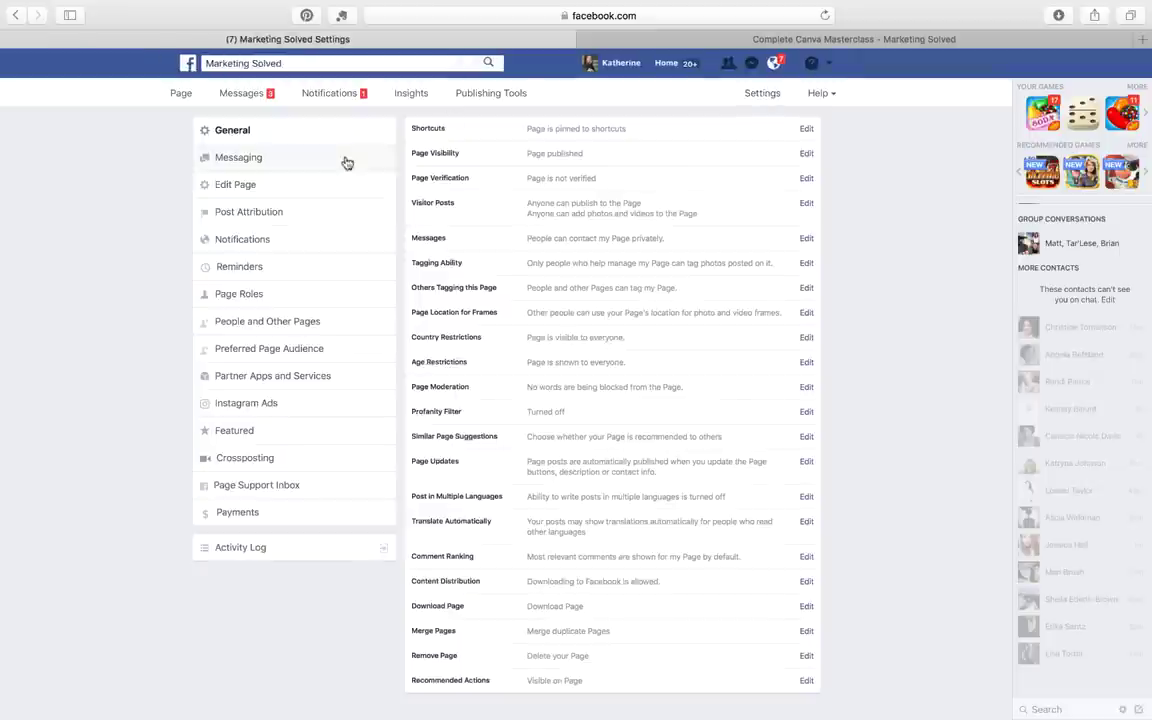
pyautogui.click(257, 184)
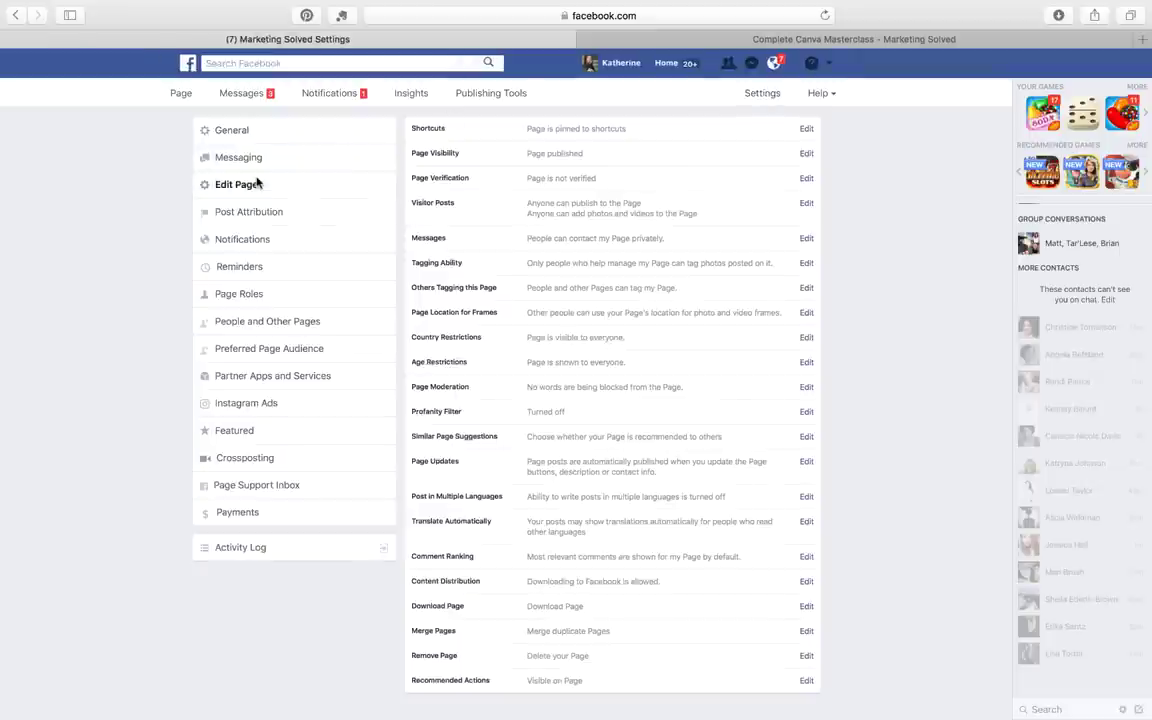
pyautogui.scroll(-4, 631, 538)
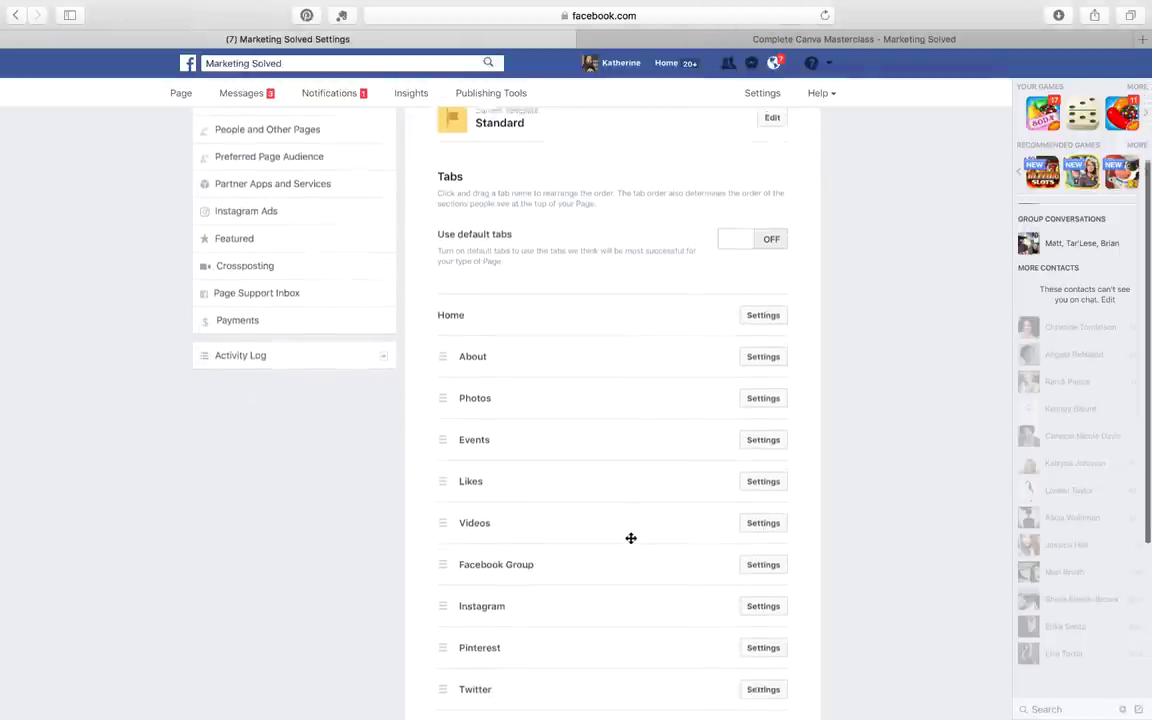
pyautogui.scroll(-3, 494, 338)
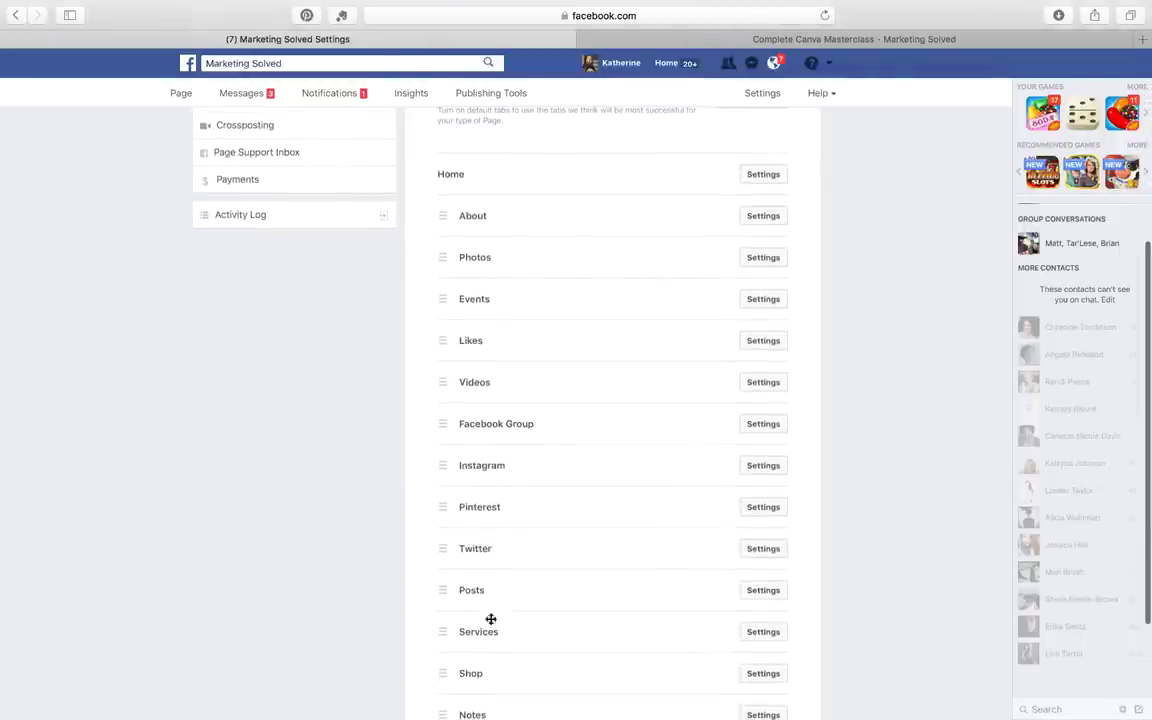
pyautogui.moveTo(492, 638); pyautogui.dragTo(490, 186)
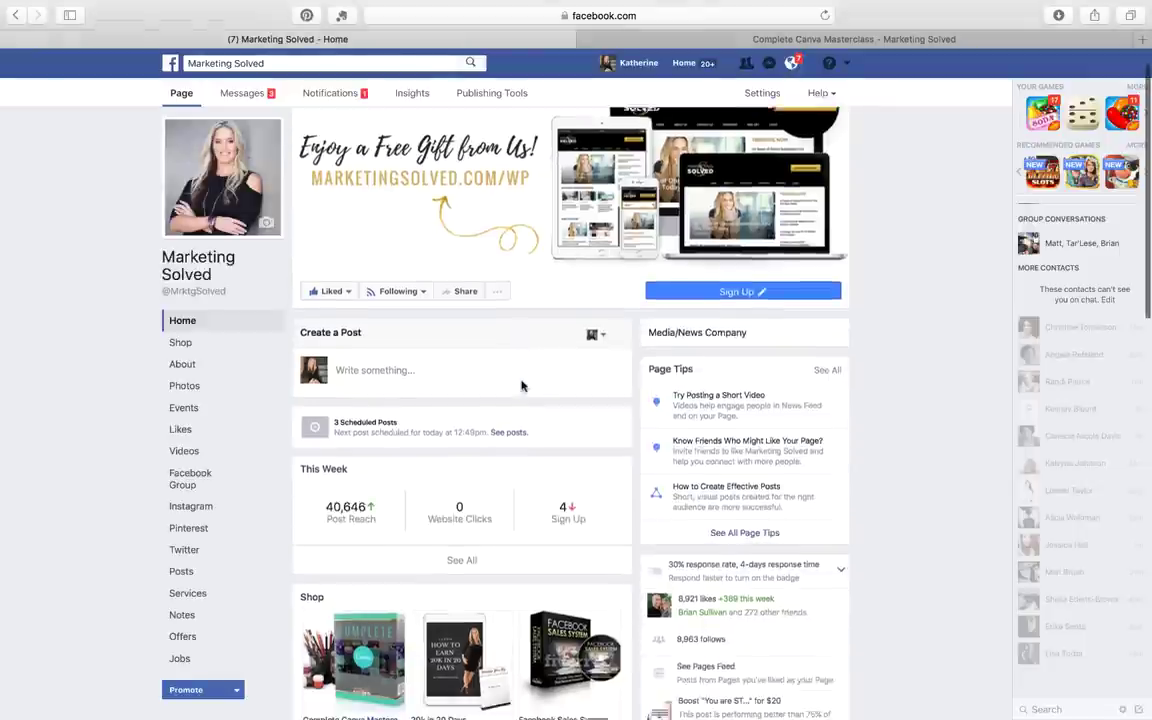
# - Check the position of the Shop section and the order of the other sections on the page's Home
pyautogui.scroll(-5, 521, 386)
pyautogui.scroll(-12, 521, 386)
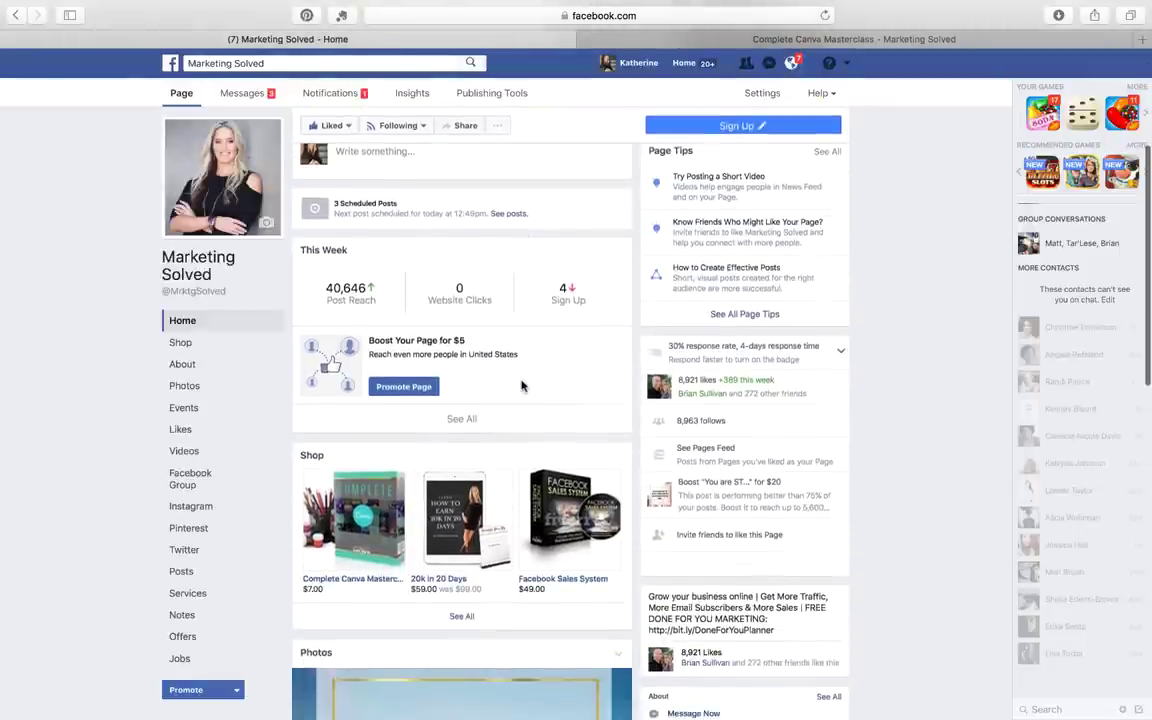
pyautogui.scroll(-4, 521, 386)
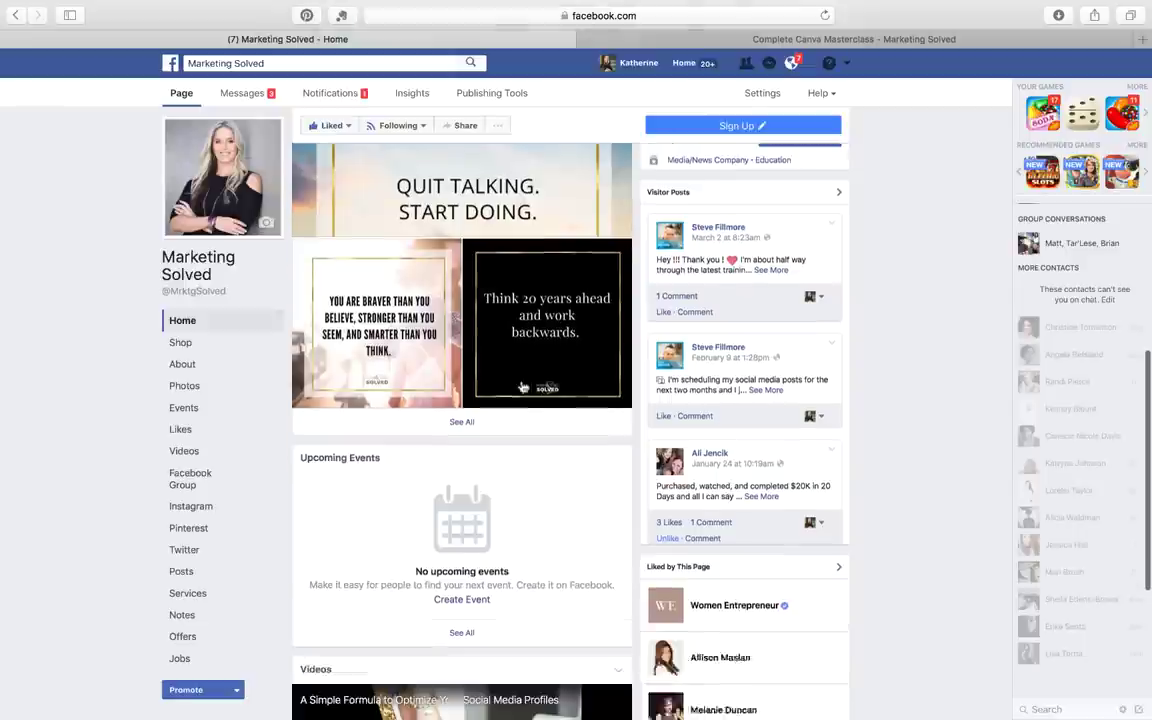
pyautogui.scroll(-5, 602, 402)
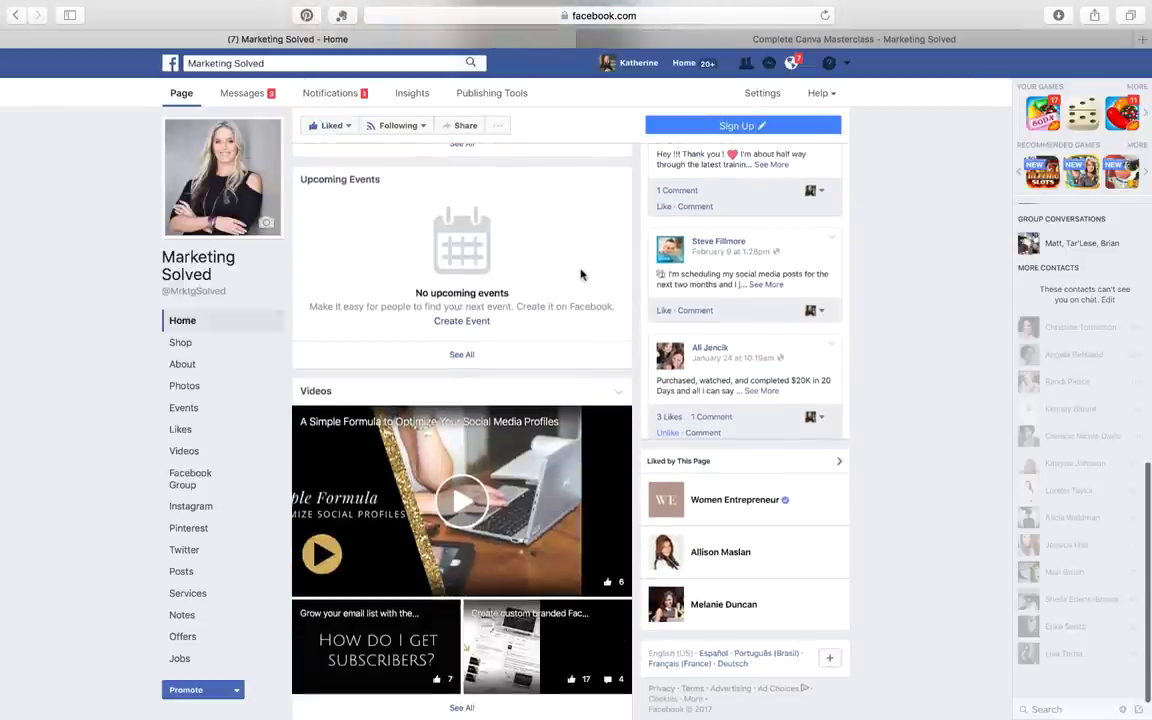
pyautogui.scroll(-3, 581, 274)
pyautogui.scroll(20, 581, 274)
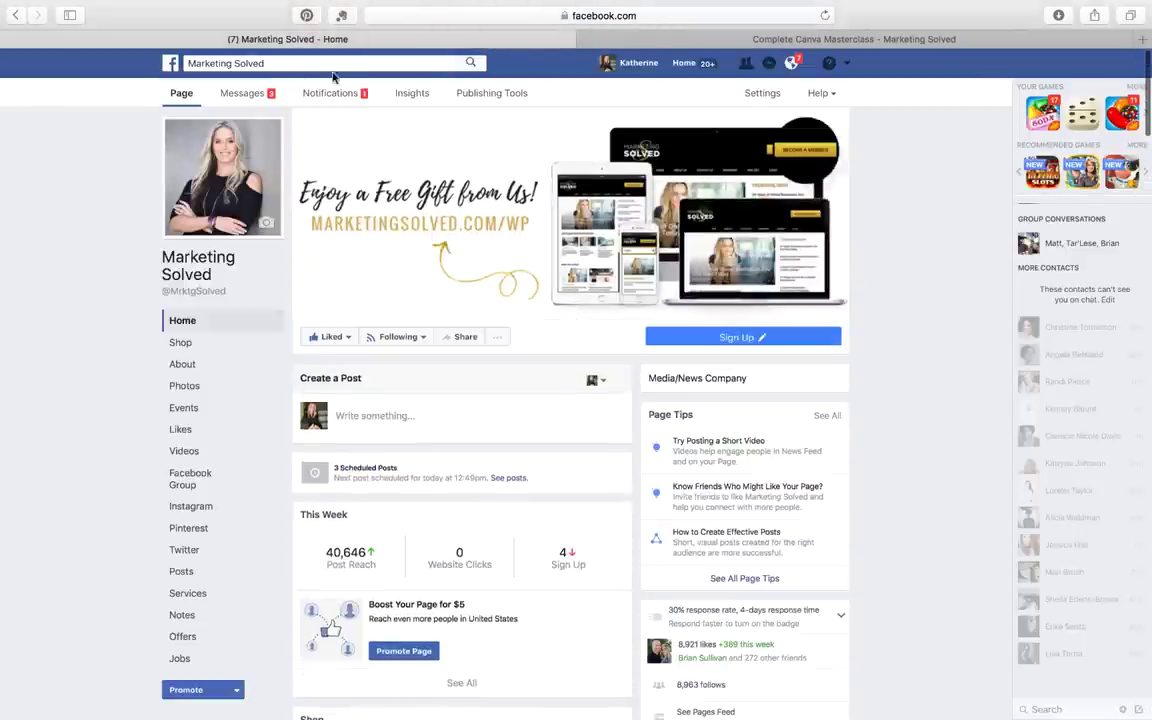
# - In the Edit Page settings, turn off the Events tab and save the change
pyautogui.click(765, 94)
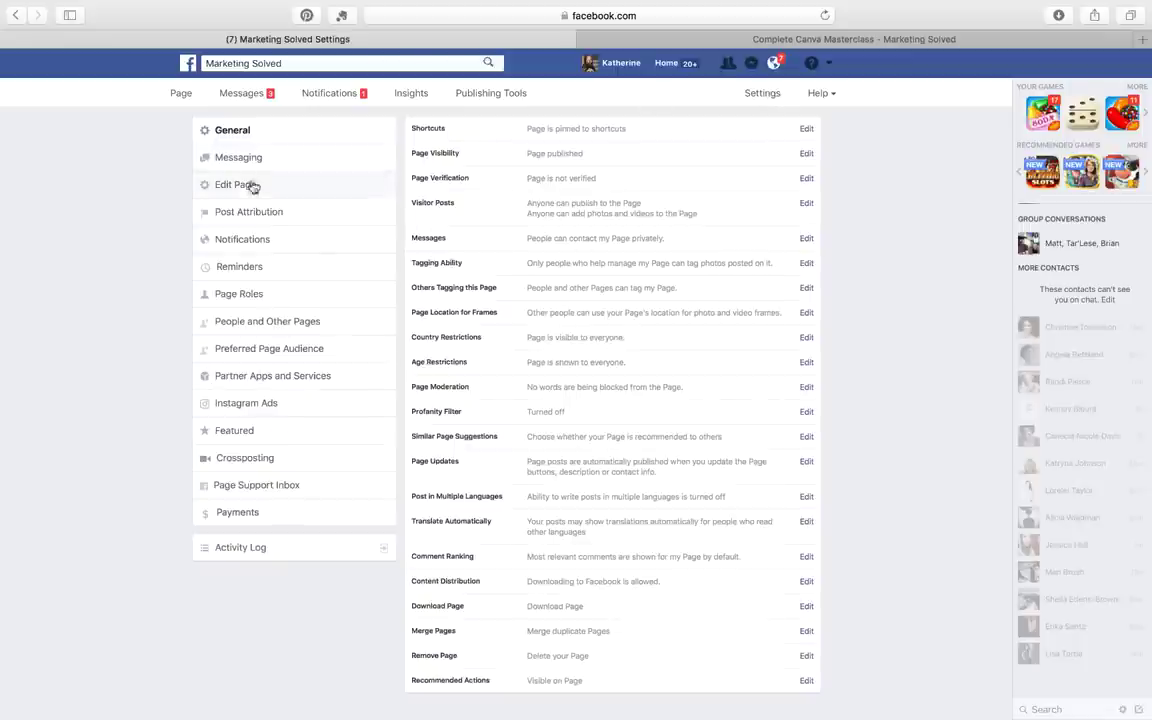
pyautogui.click(245, 188)
pyautogui.scroll(-4, 648, 435)
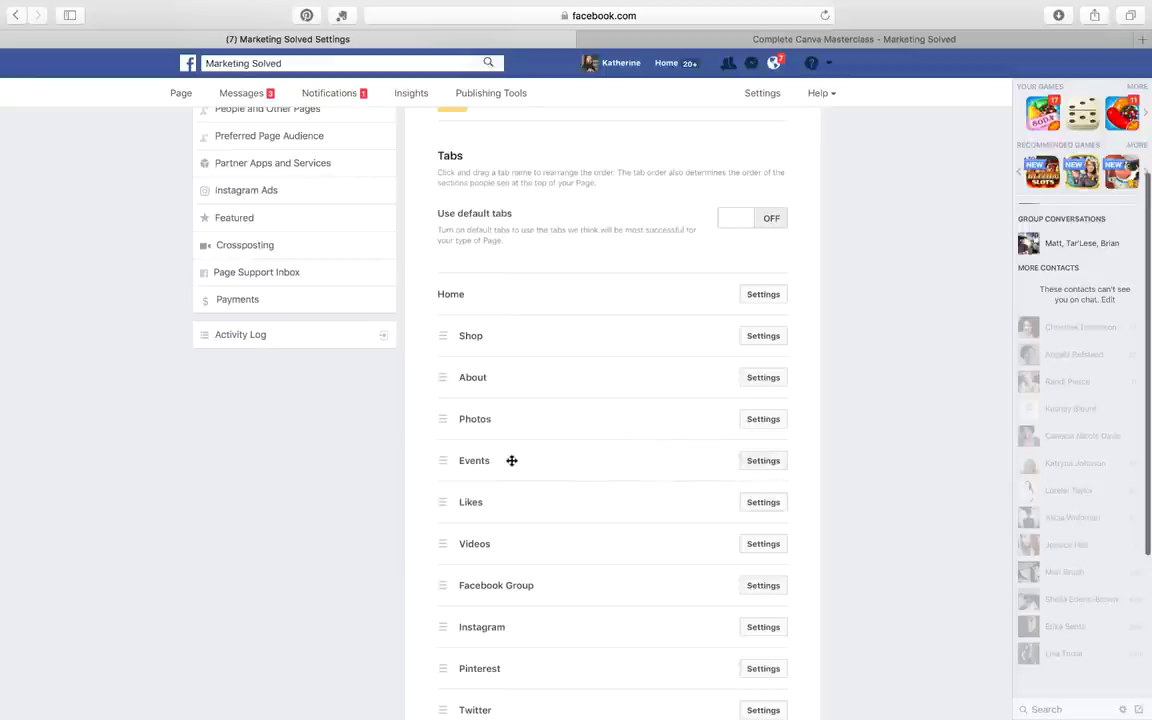
pyautogui.click(766, 466)
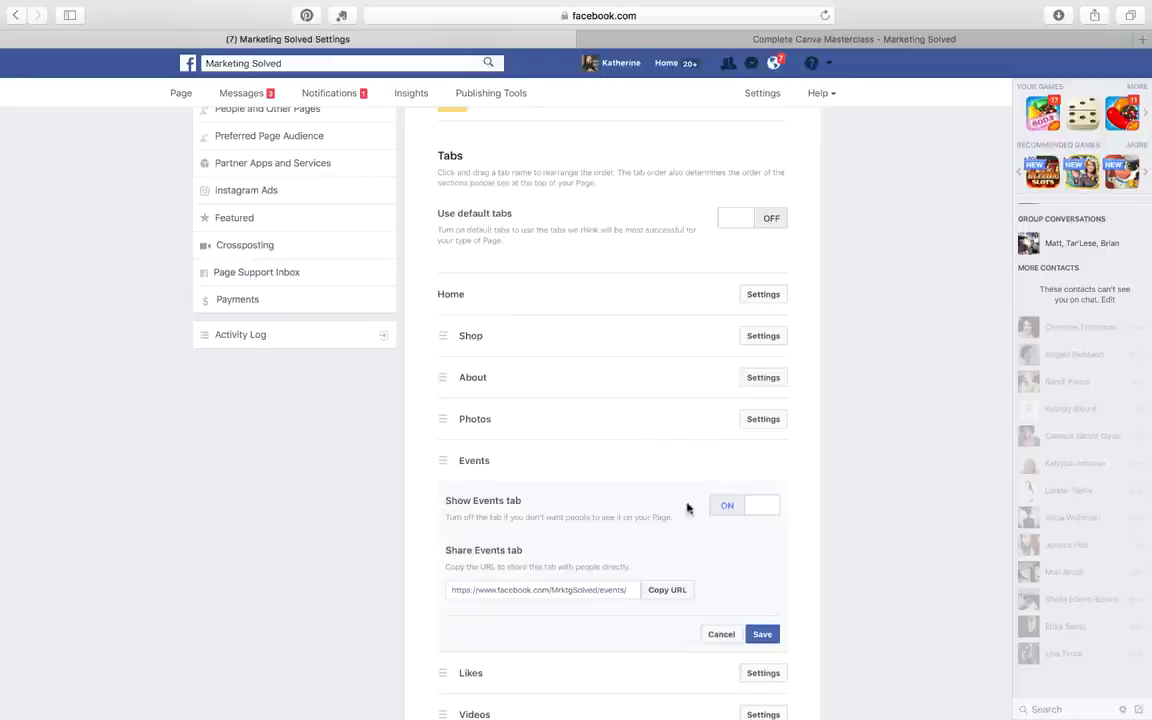
pyautogui.click(758, 506)
pyautogui.click(762, 634)
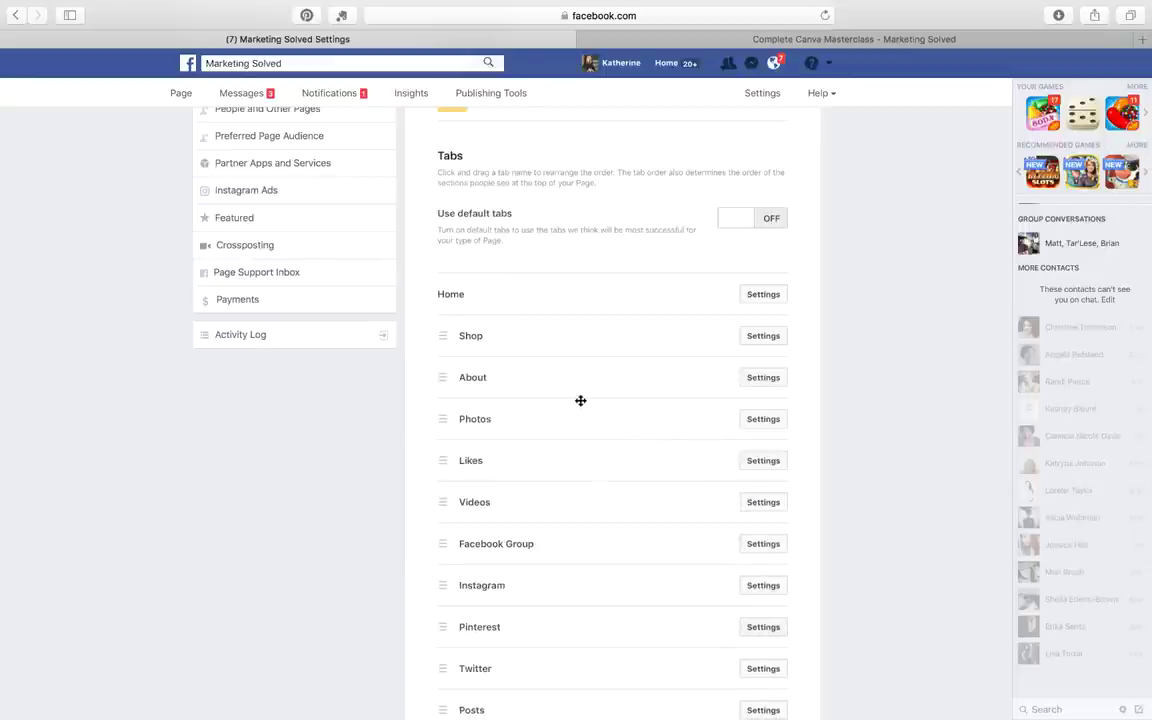
# - Check the Videos tab's settings, close them, and move Videos directly above Likes in the page's tab order
pyautogui.scroll(-1, 580, 400)
pyautogui.moveTo(563, 434); pyautogui.dragTo(564, 434)
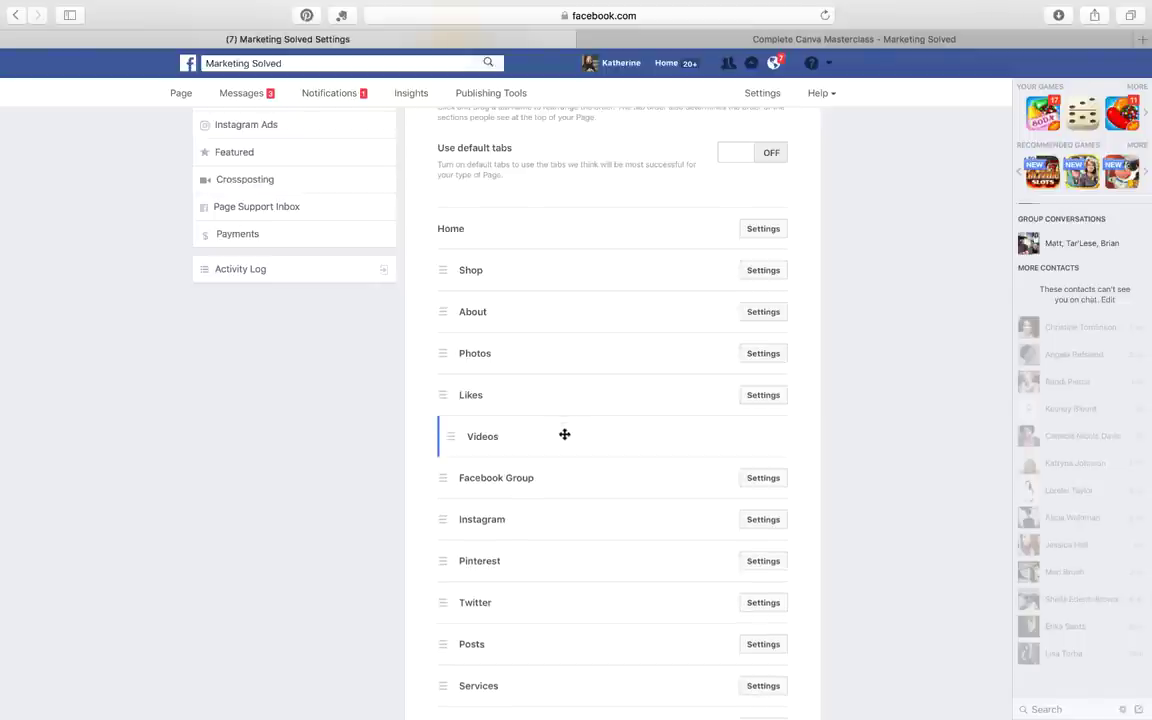
pyautogui.moveTo(564, 434); pyautogui.dragTo(564, 434)
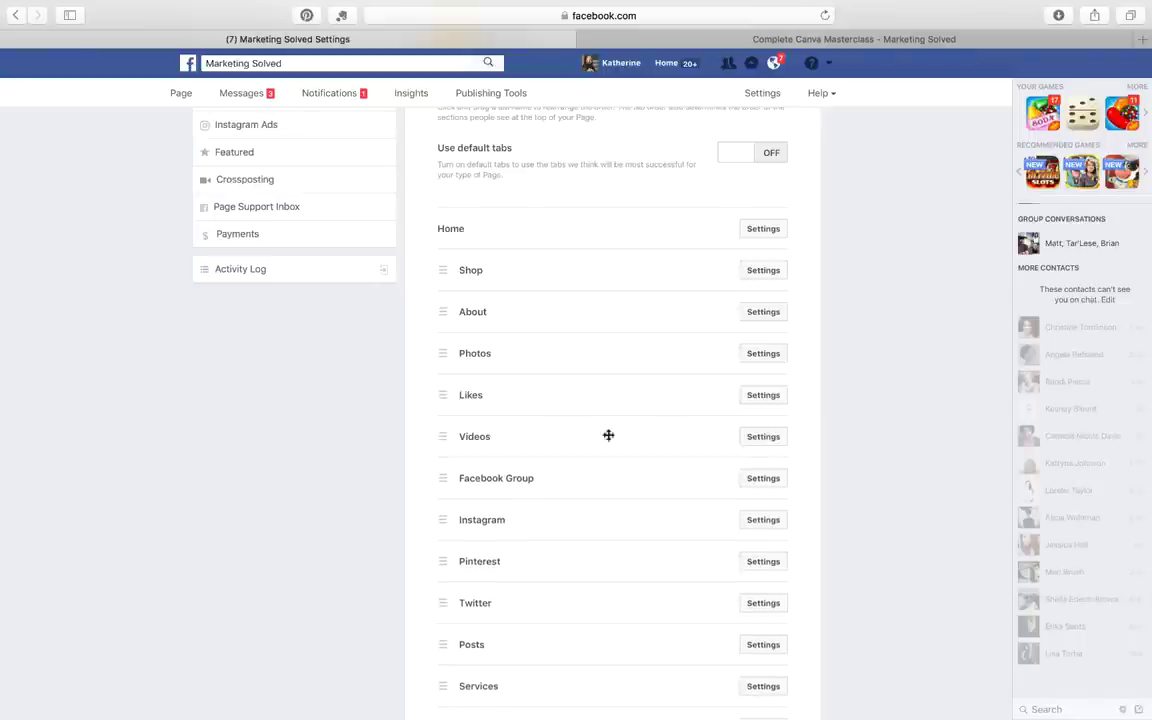
pyautogui.click(763, 437)
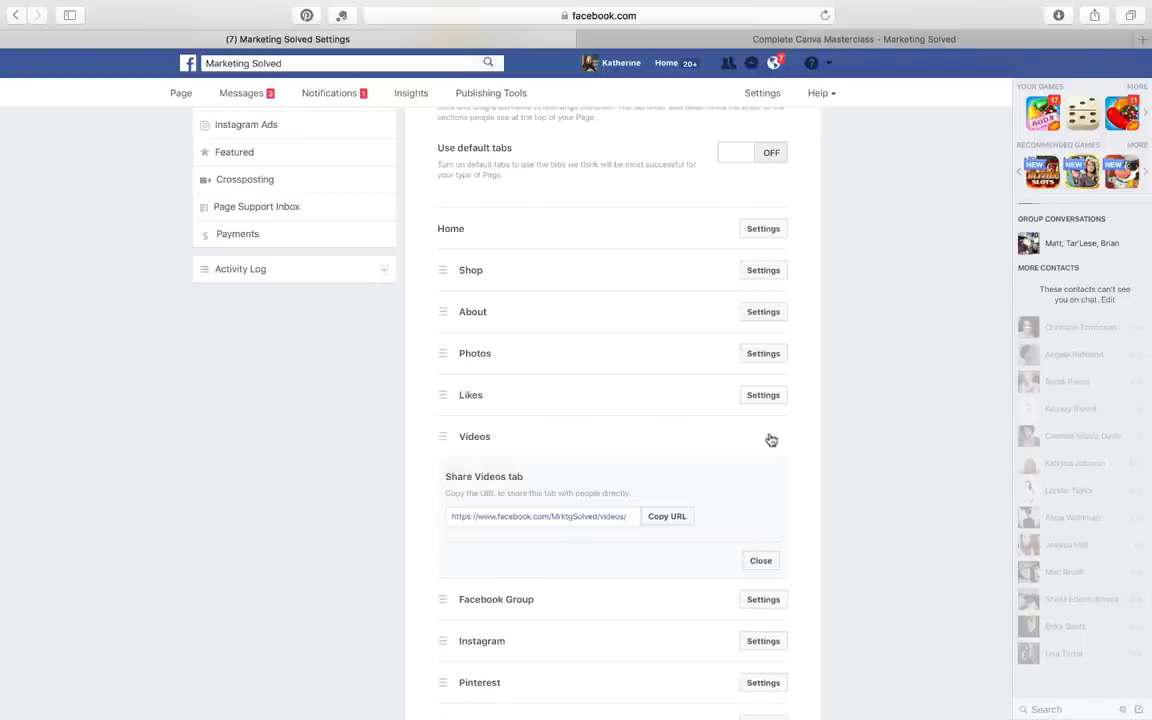
pyautogui.click(762, 562)
pyautogui.moveTo(566, 447); pyautogui.dragTo(554, 399)
# - From the Shop section on the page's Home, open the Complete Canva Masterclass product and follow its checkout link to the website
pyautogui.scroll(5, 554, 399)
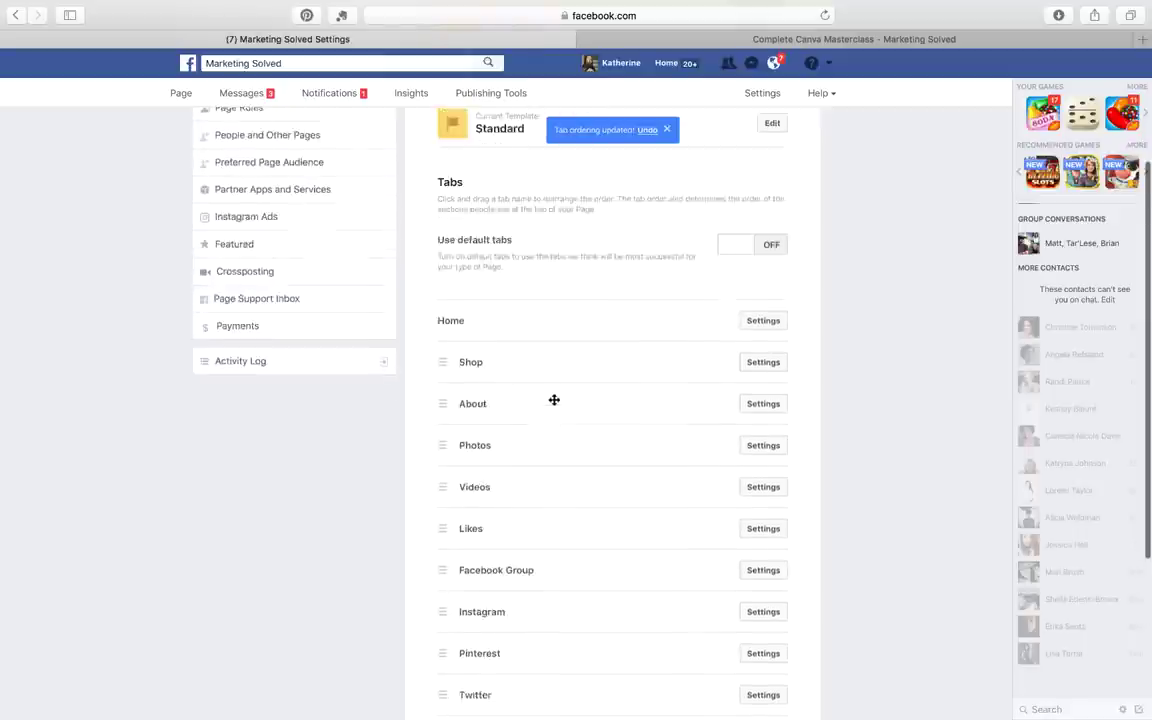
pyautogui.click(180, 94)
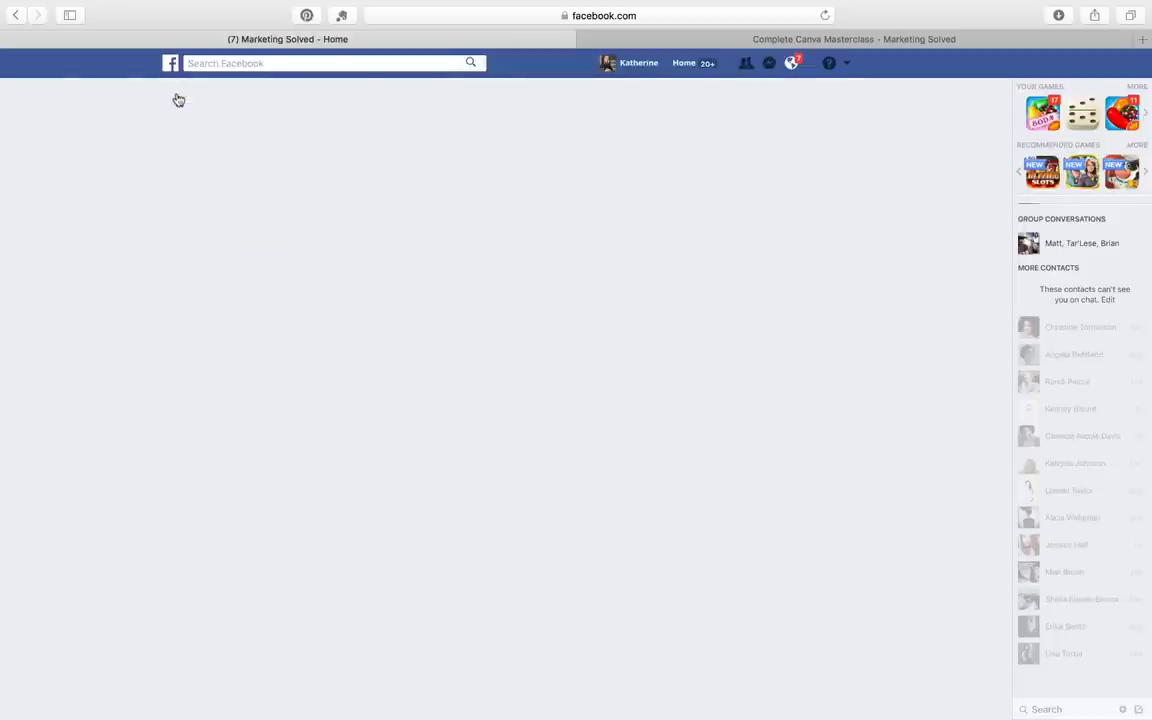
pyautogui.scroll(-5, 119, 318)
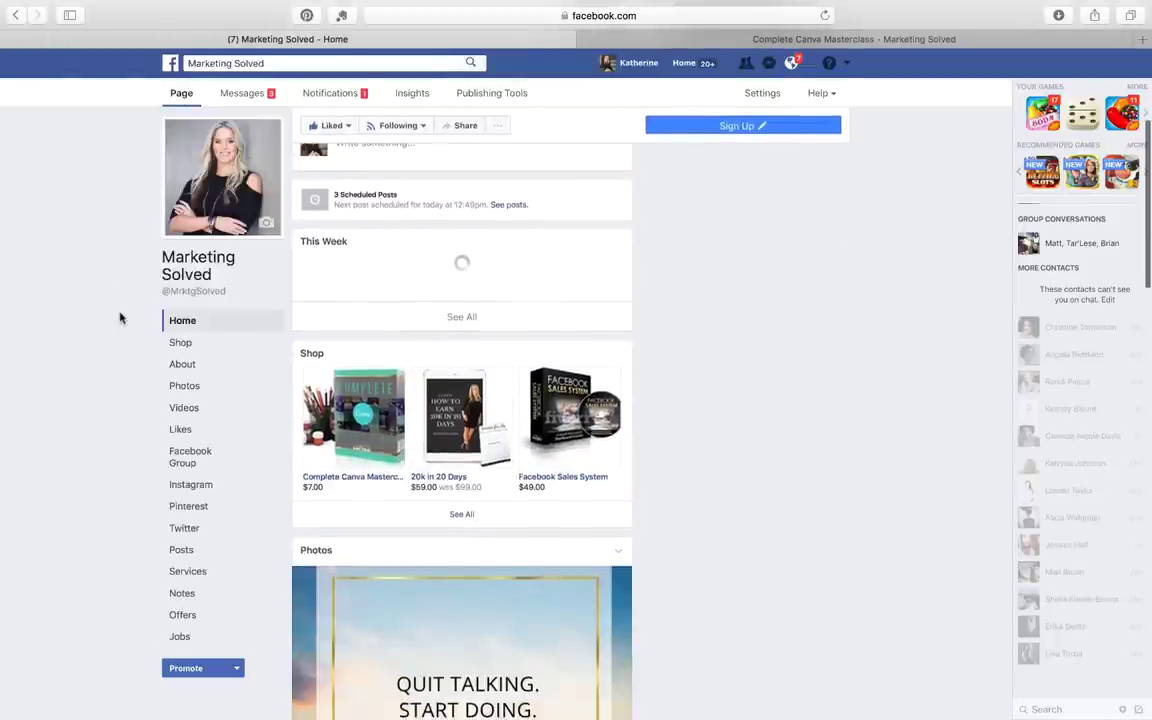
pyautogui.scroll(-3, 370, 553)
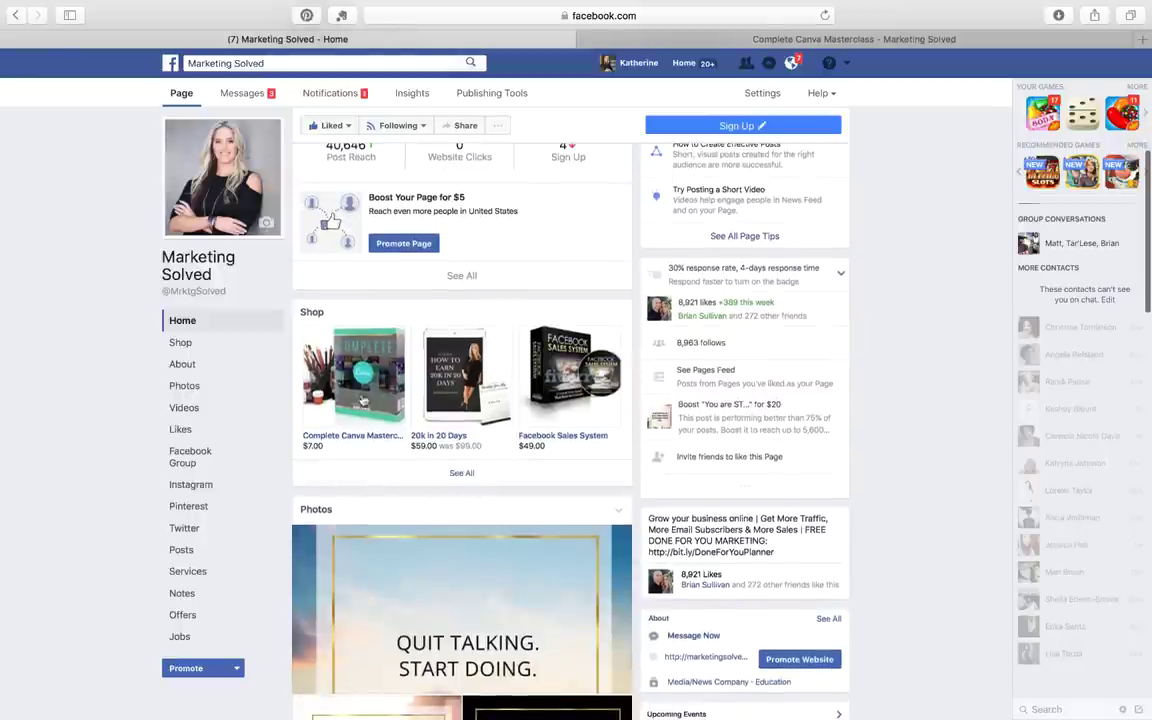
pyautogui.click(366, 380)
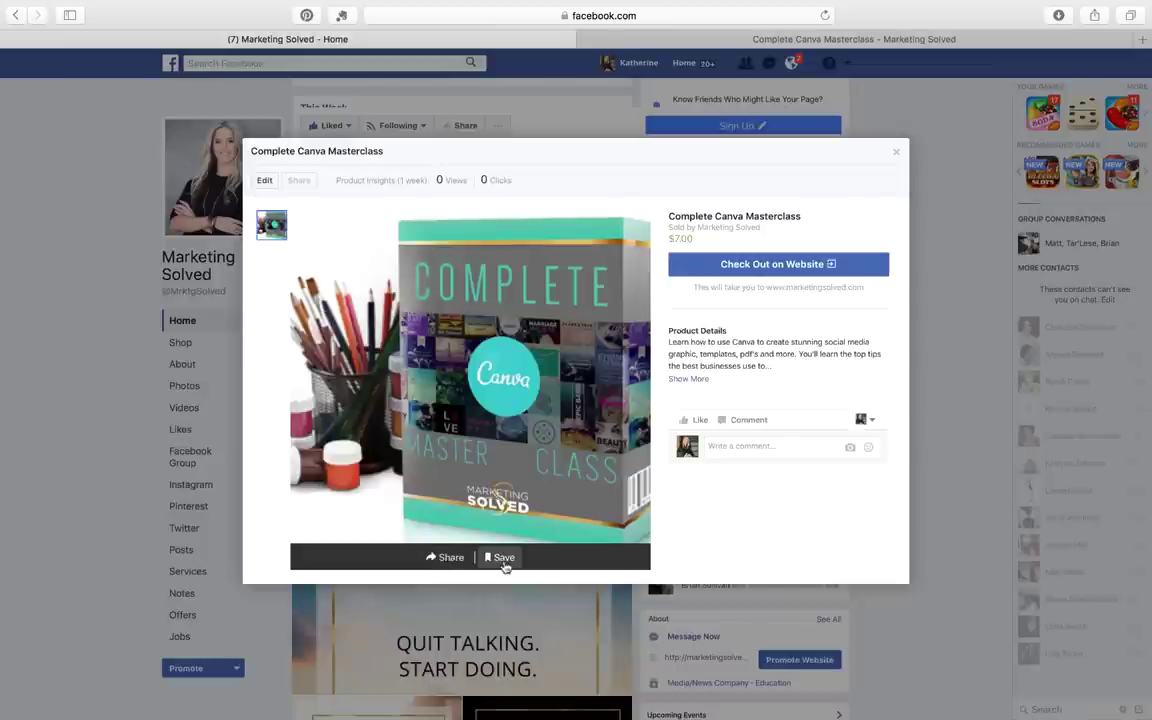
pyautogui.click(772, 268)
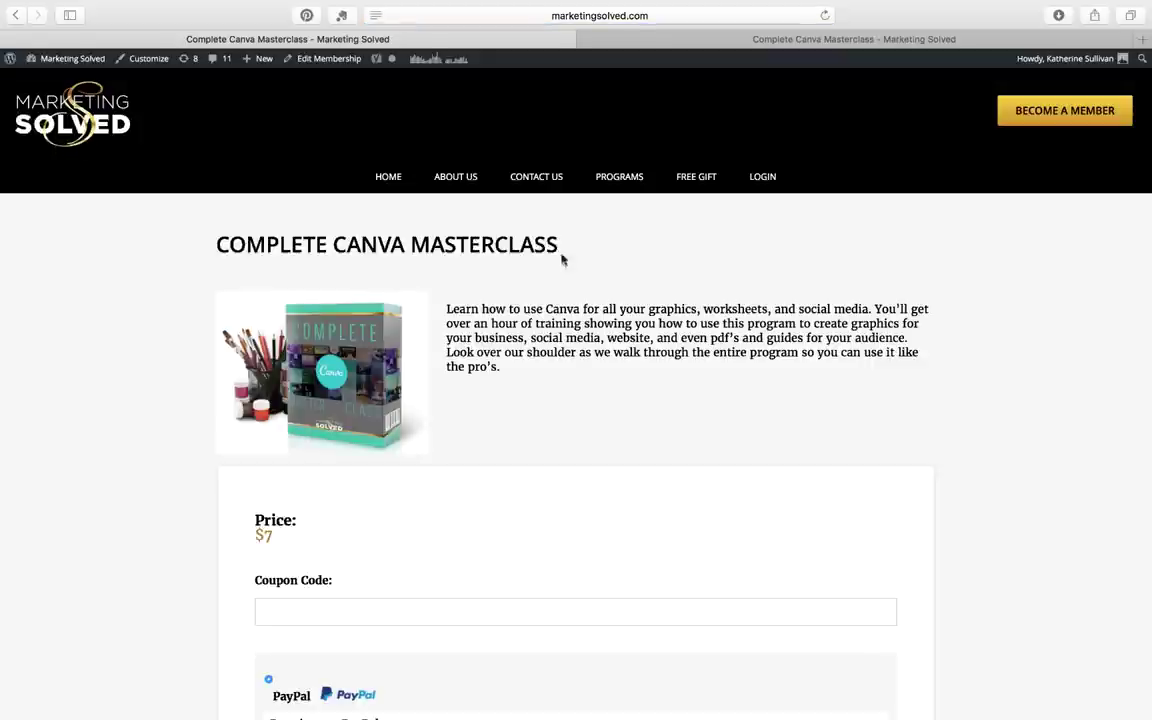
# - Leave the website checkout, reopen the Marketing Solved page from the Facebook shortcuts, and view the Shop section on its Home
pyautogui.click(17, 15)
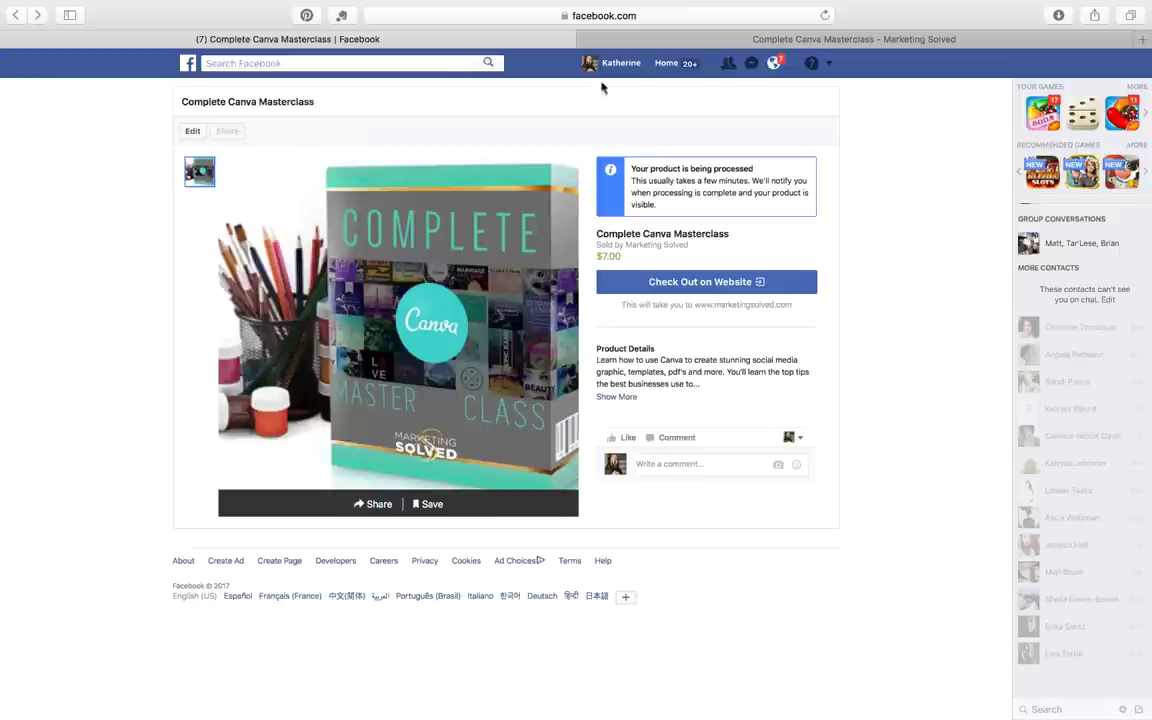
pyautogui.click(665, 64)
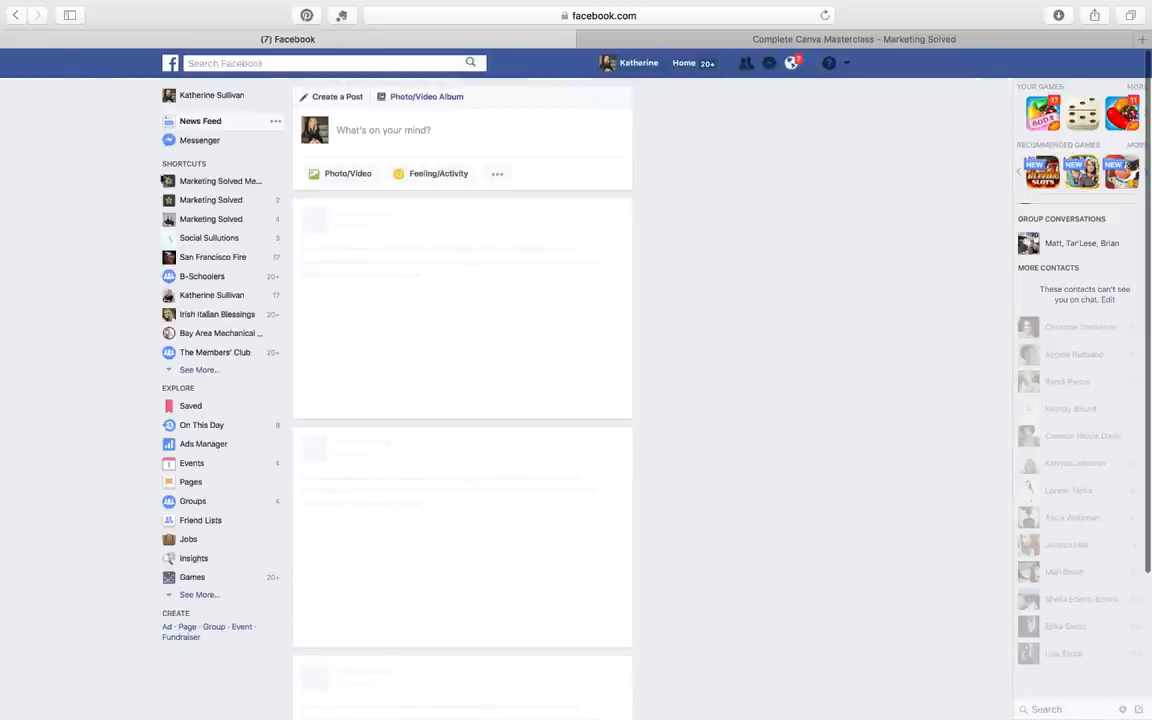
pyautogui.click(190, 219)
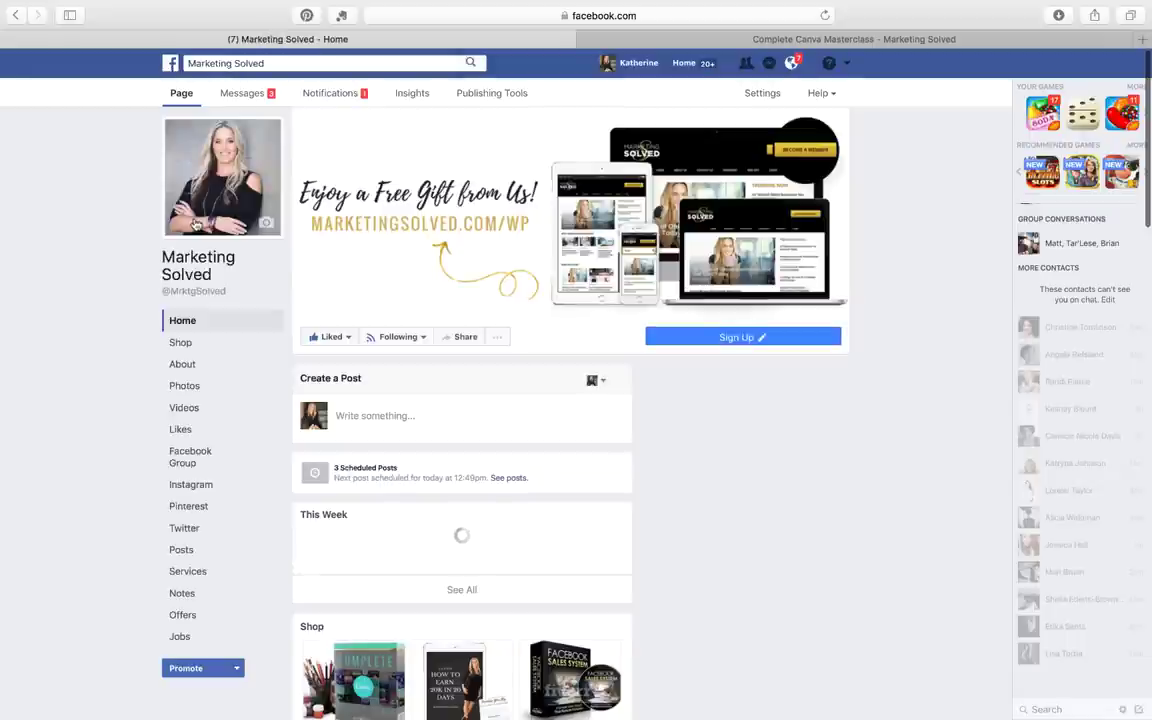
pyautogui.scroll(-3, 92, 441)
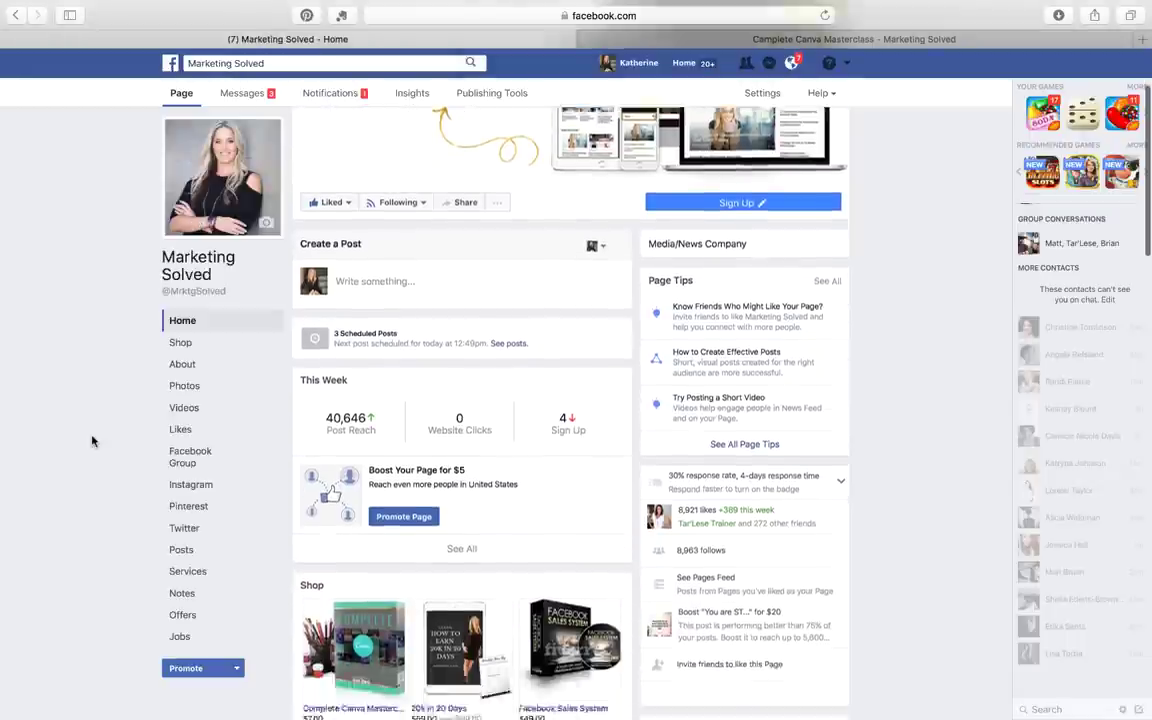
pyautogui.scroll(-3, 92, 441)
pyautogui.scroll(-2, 92, 441)
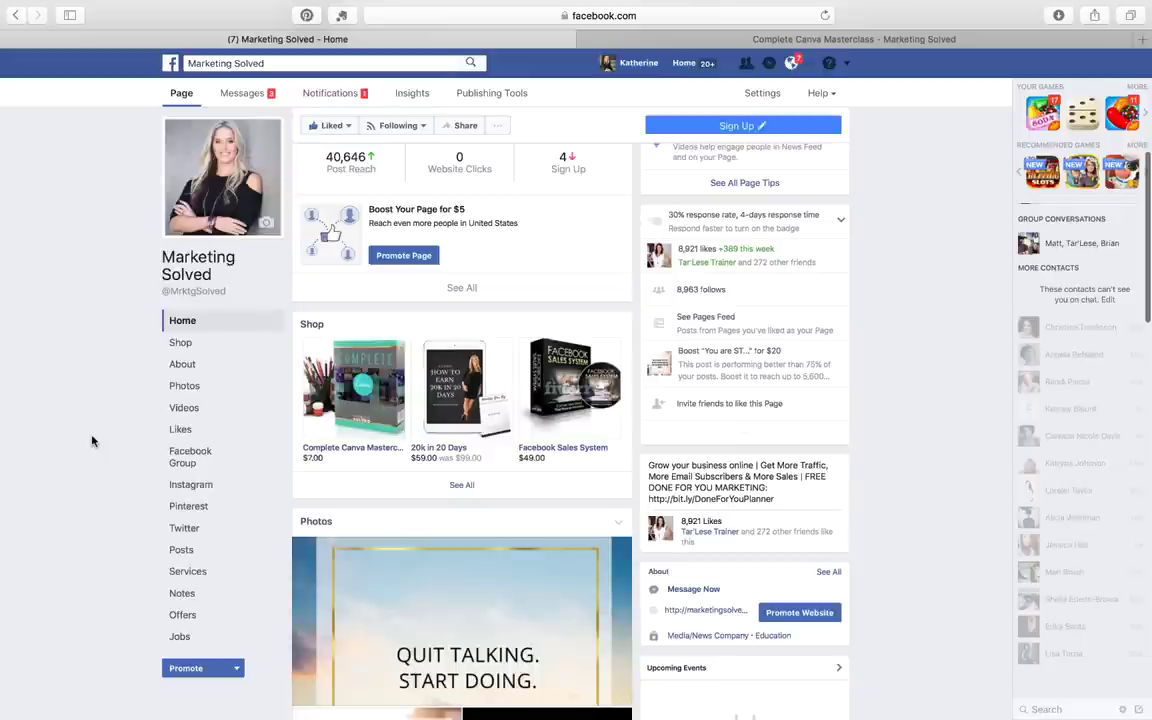